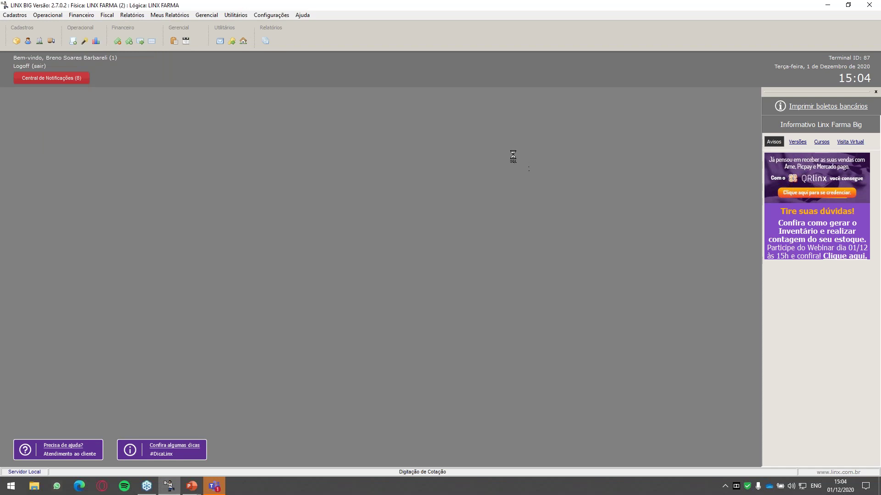
Step: Open the Inventário - Contagem de Estoque window for product stock counting
{"action": "key", "text": "Escape"}
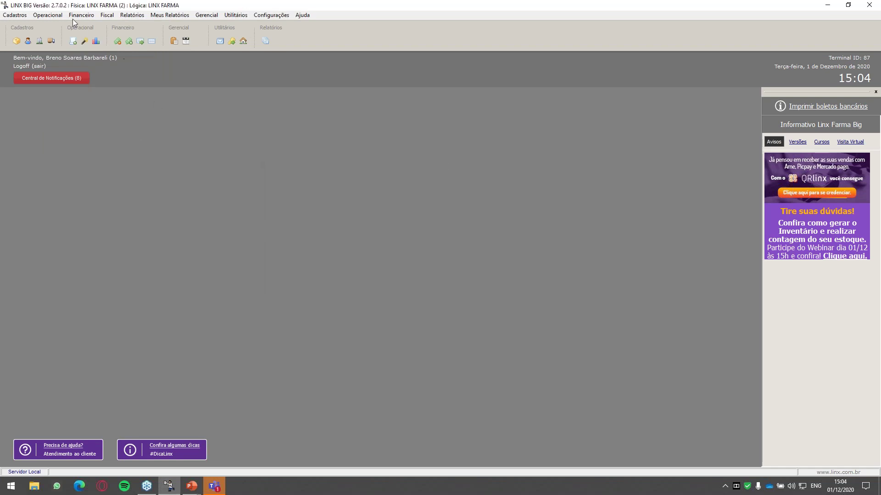
{"action": "left_click", "coordinate": [48, 15]}
{"action": "mouse_move", "coordinate": [137, 177]}
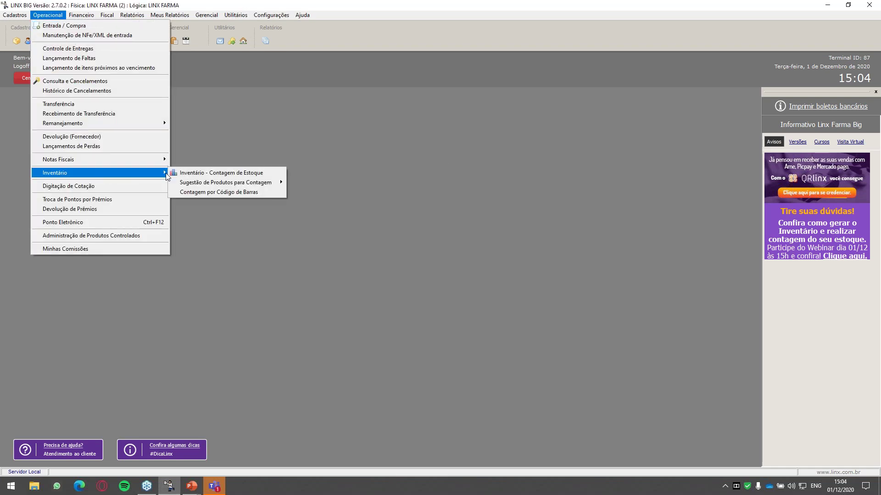
{"action": "left_click", "coordinate": [188, 118]}
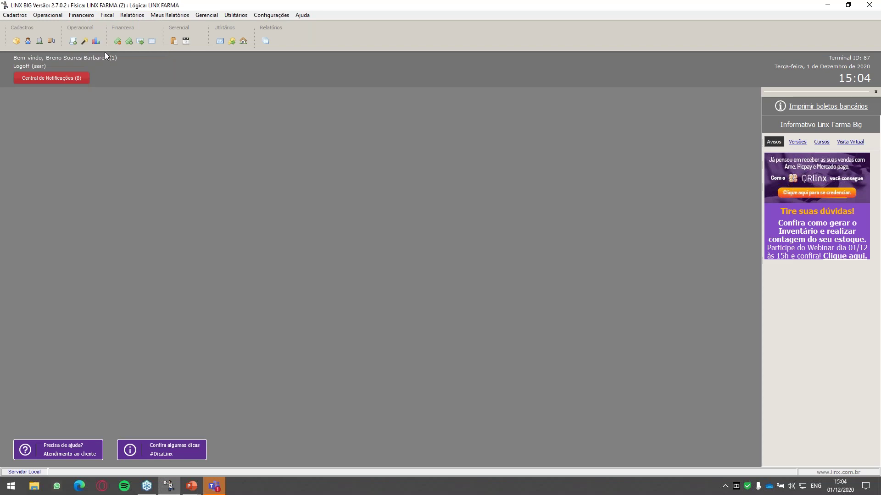
{"action": "left_click", "coordinate": [95, 41]}
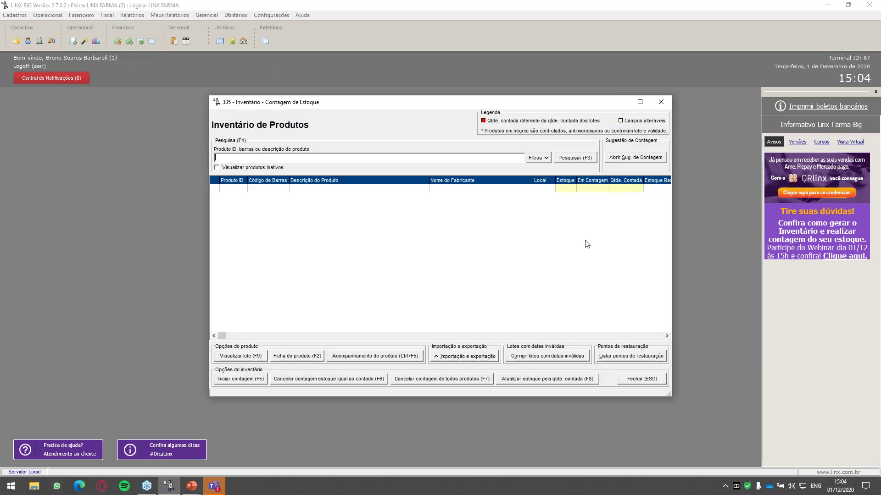
Step: Set the Controle Especial filter to Sem Controle and search the inventory products
{"action": "left_click", "coordinate": [538, 158]}
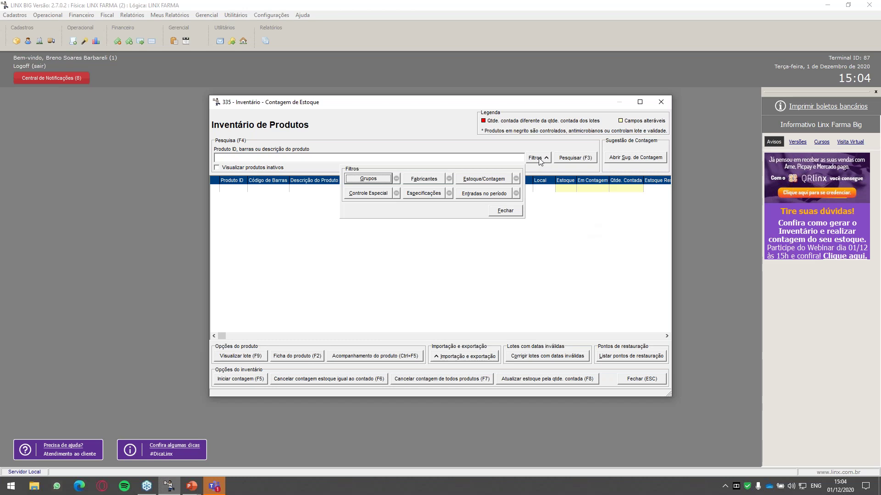
{"action": "left_click", "coordinate": [376, 195]}
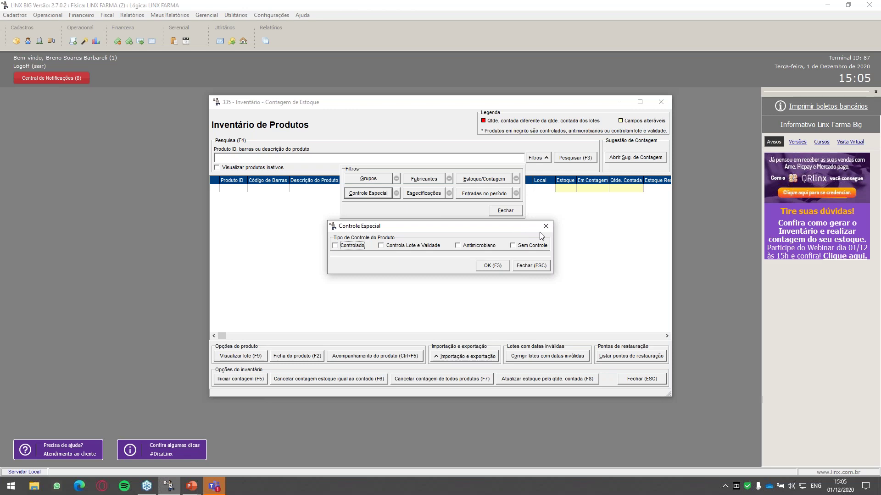
{"action": "left_click", "coordinate": [527, 247]}
{"action": "left_click", "coordinate": [494, 267]}
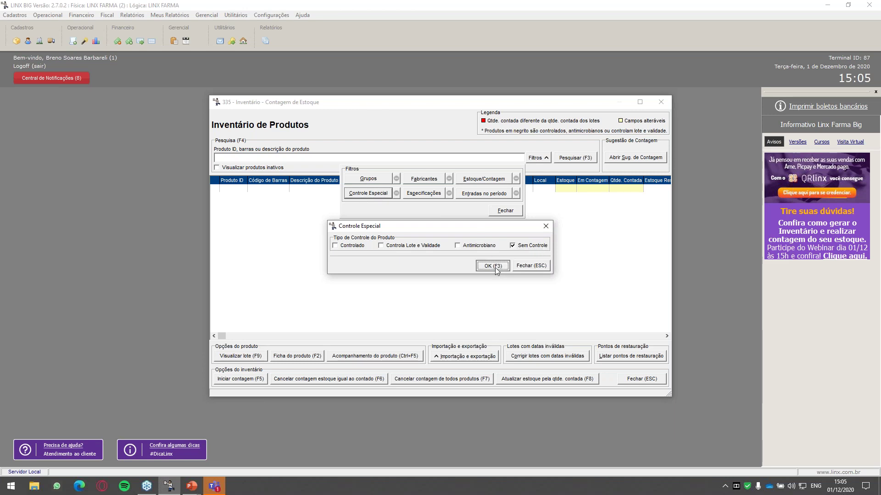
{"action": "left_click", "coordinate": [504, 212]}
{"action": "left_click", "coordinate": [570, 158]}
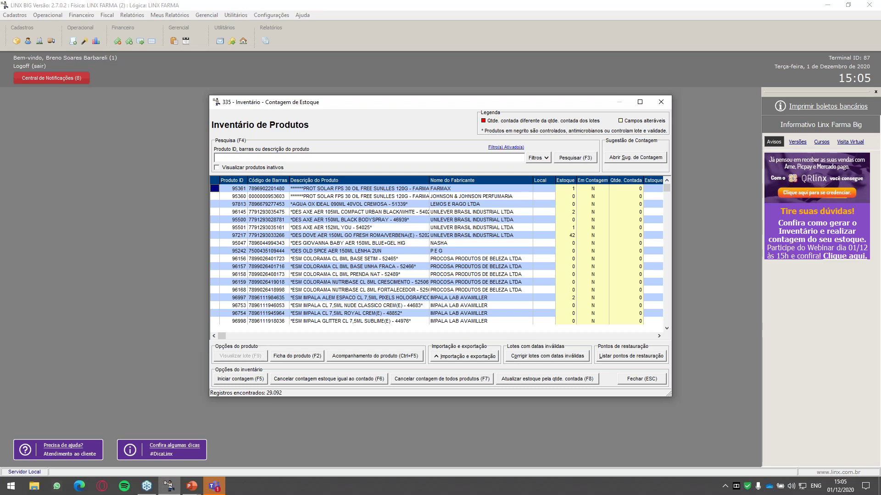
Step: Review the Controle Especial filter options and keep only Sem Controle selected
{"action": "left_click", "coordinate": [537, 158]}
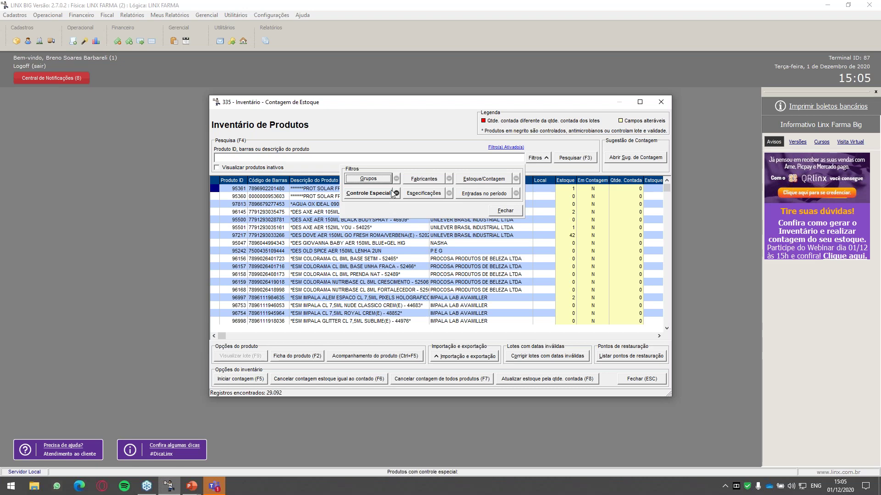
{"action": "left_click", "coordinate": [369, 194]}
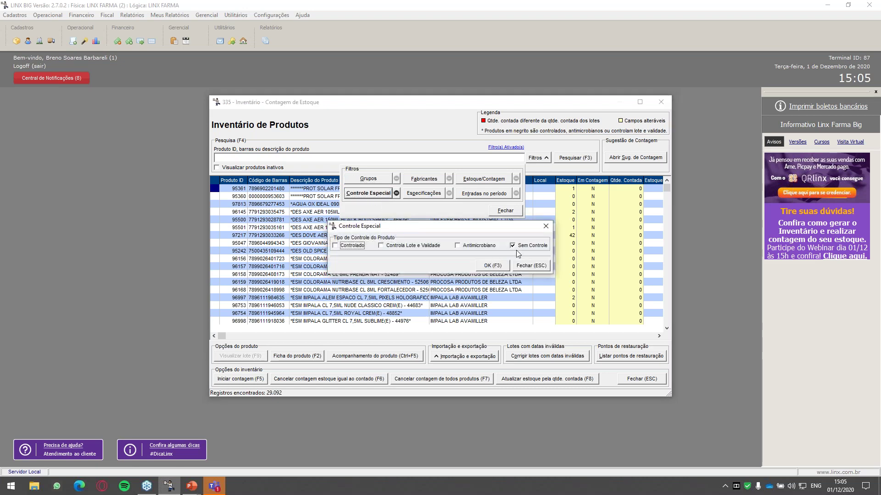
{"action": "left_click", "coordinate": [490, 268]}
Step: Filter by the six ETICO groups, from ETICO through ETICO - ETICO RECEITUARIO, and search the products
{"action": "left_click", "coordinate": [371, 180]}
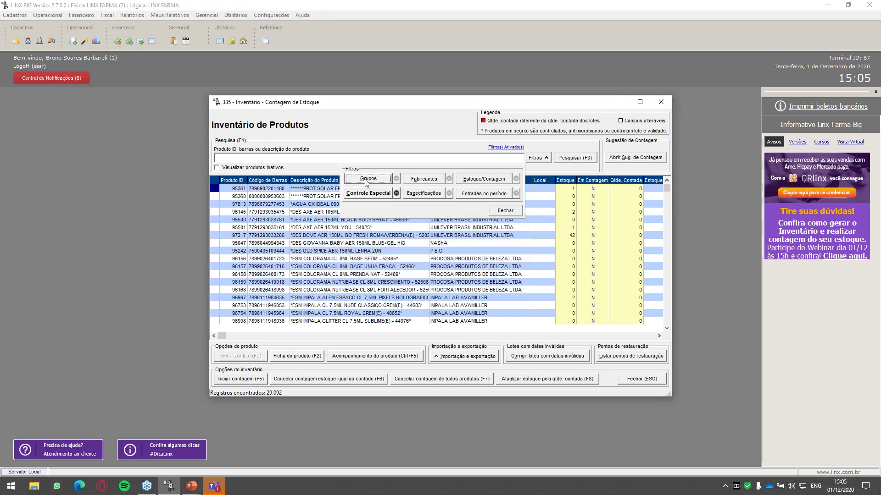
{"action": "left_click", "coordinate": [446, 261]}
{"action": "key", "text": "F7"}
{"action": "key", "text": "Up"}
{"action": "key", "text": "Up"}
{"action": "key", "text": "Up"}
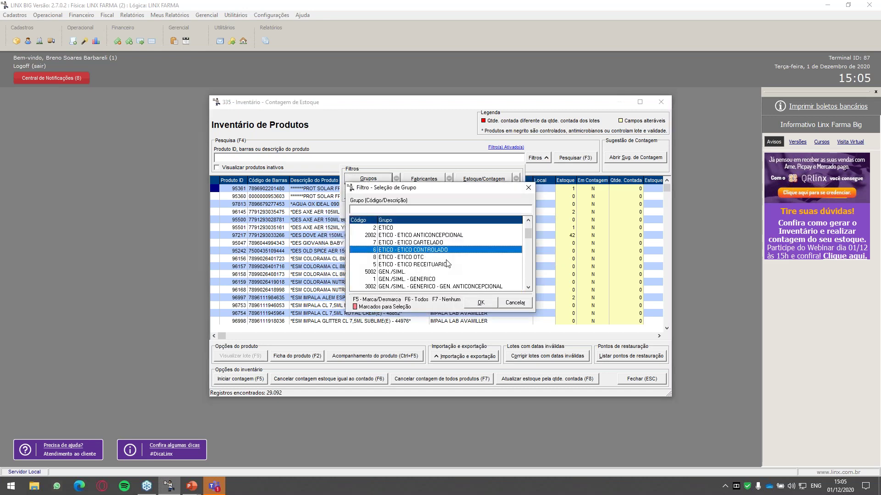
{"action": "key", "text": "Up"}
{"action": "key", "text": "F5"}
{"action": "key", "text": "Down"}
{"action": "key", "text": "F5"}
{"action": "key", "text": "Down"}
{"action": "key", "text": "F5"}
{"action": "key", "text": "Down"}
{"action": "key", "text": "F5"}
{"action": "key", "text": "Down"}
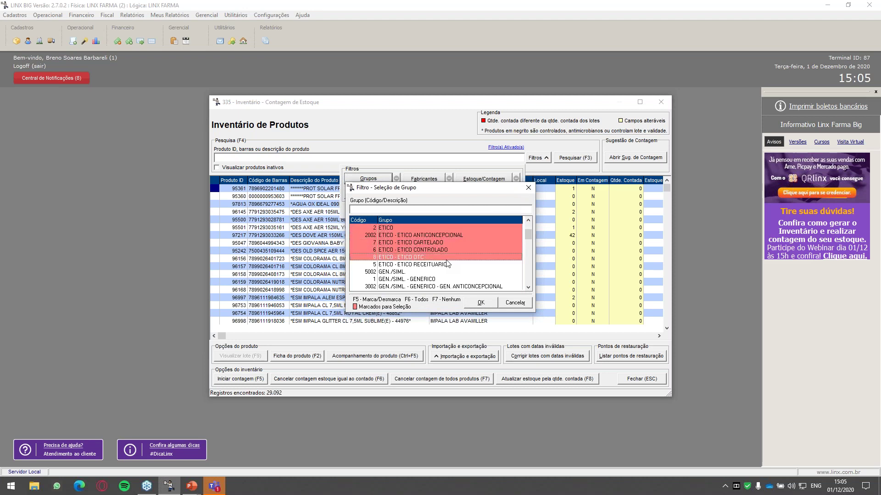
{"action": "key", "text": "F5"}
{"action": "key", "text": "Down"}
{"action": "key", "text": "F5"}
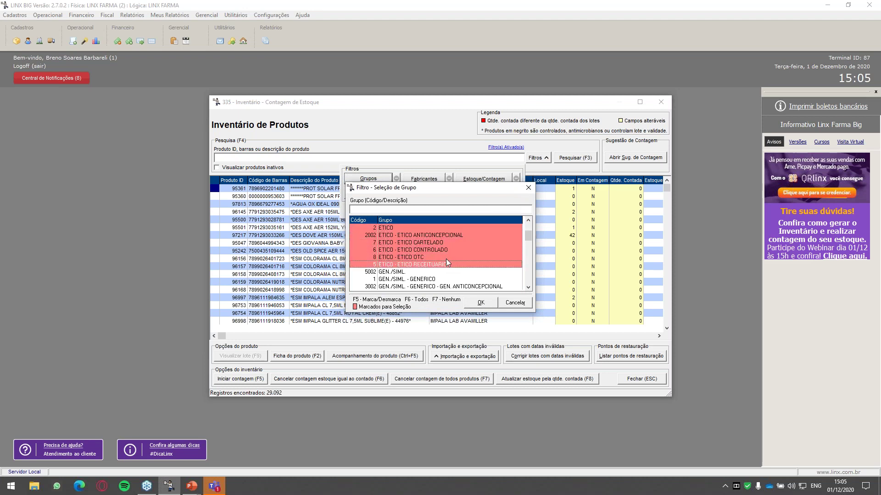
{"action": "left_click", "coordinate": [526, 222]}
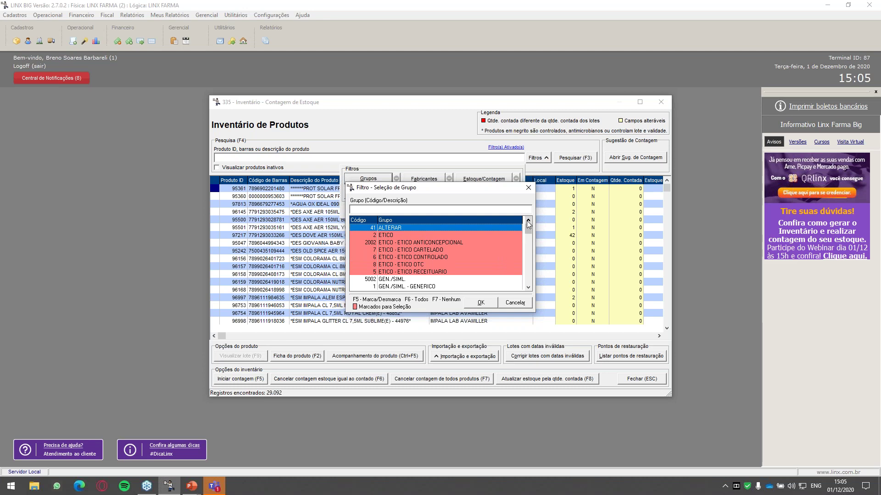
{"action": "left_click", "coordinate": [480, 304]}
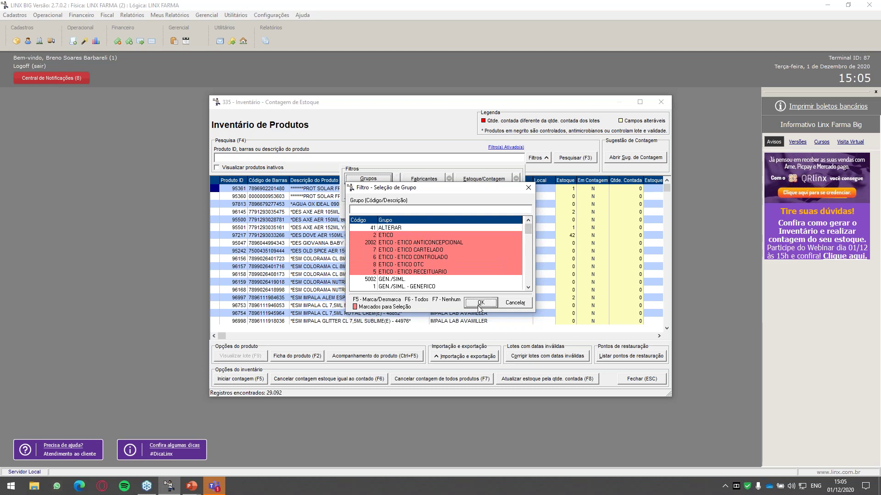
{"action": "left_click", "coordinate": [584, 159]}
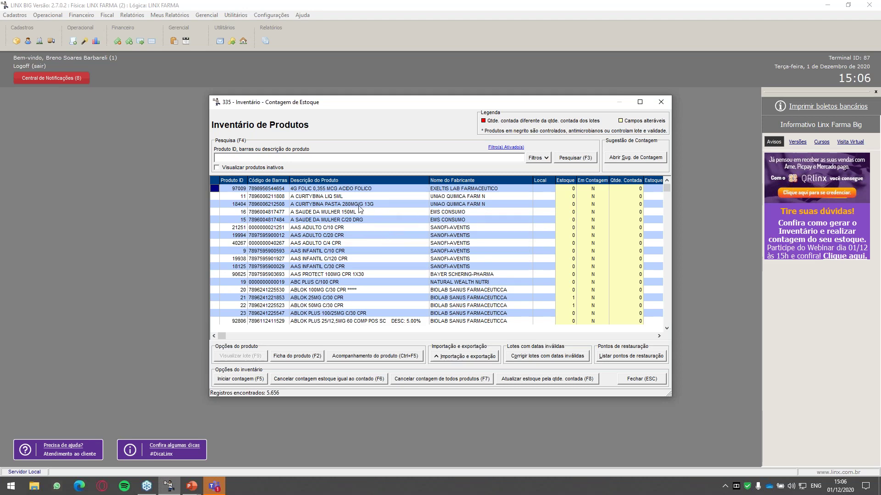
{"action": "left_click", "coordinate": [342, 196]}
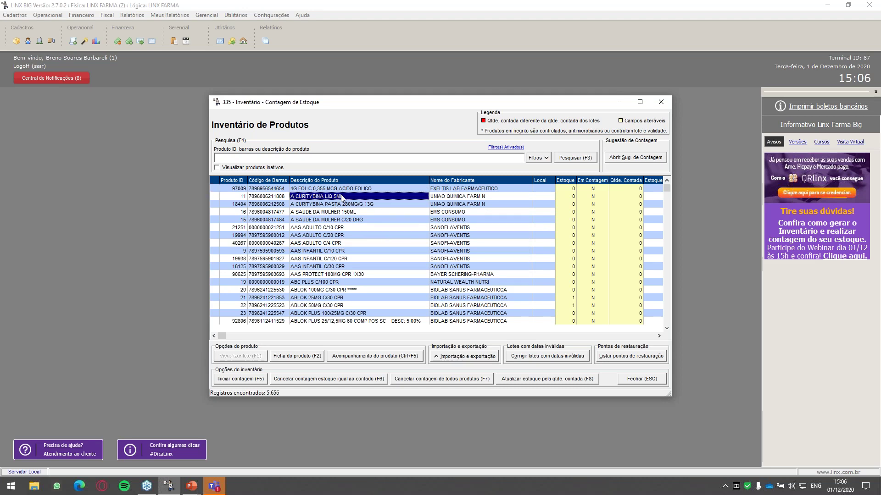
Step: Reapply the Sem Controle special-control filter alone and search the products again
{"action": "left_click", "coordinate": [545, 158]}
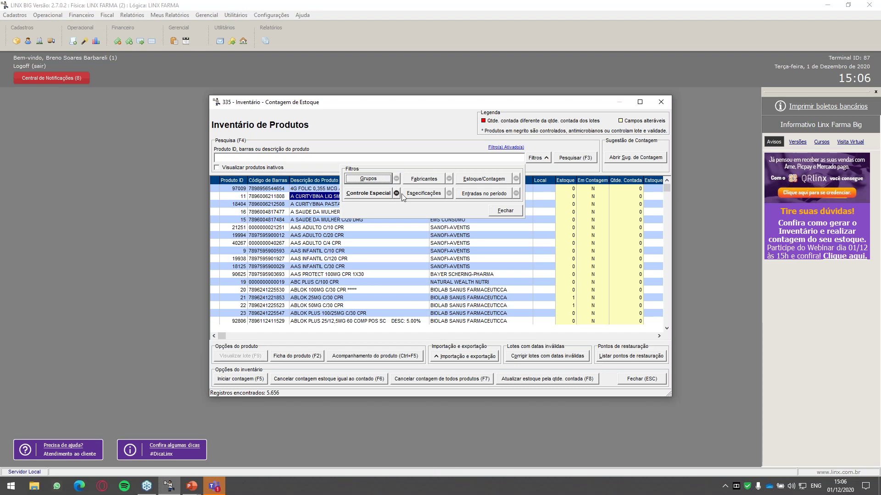
{"action": "left_click", "coordinate": [374, 196]}
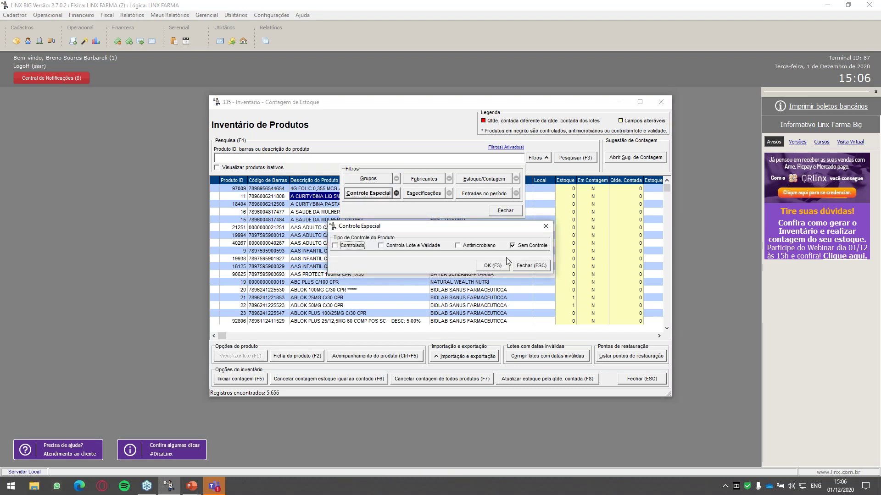
{"action": "left_click", "coordinate": [497, 267]}
{"action": "left_click", "coordinate": [507, 211]}
{"action": "left_click", "coordinate": [576, 159]}
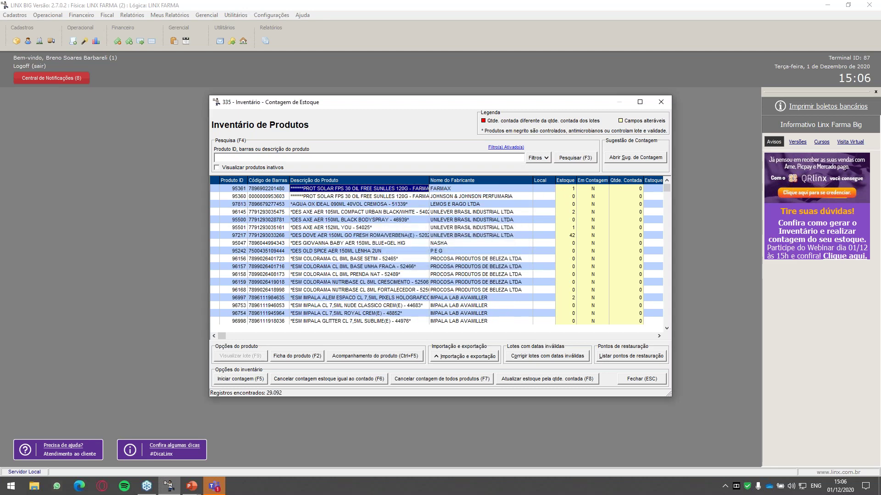
Step: Browse down the list of products without special control
{"action": "left_click", "coordinate": [404, 203]}
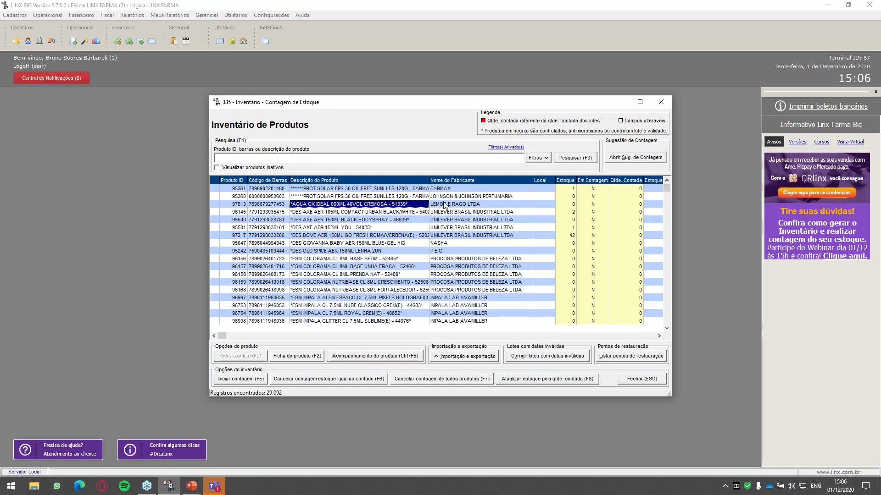
{"action": "left_click", "coordinate": [469, 212]}
{"action": "key", "text": "Down"}
{"action": "key", "text": "Down"}
{"action": "key", "text": "Down"}
{"action": "key", "text": "Down"}
{"action": "key", "text": "Down"}
{"action": "key", "text": "Down"}
{"action": "key", "text": "Down"}
{"action": "key", "text": "Down"}
{"action": "key", "text": "Down"}
{"action": "key", "text": "Down"}
{"action": "key", "text": "Down"}
{"action": "key", "text": "Down"}
{"action": "key", "text": "Down"}
{"action": "key", "text": "Down"}
{"action": "key", "text": "Down"}
{"action": "key", "text": "Down"}
{"action": "key", "text": "Down"}
{"action": "key", "text": "Down"}
{"action": "key", "text": "Down"}
{"action": "key", "text": "Down"}
{"action": "key", "text": "Down"}
{"action": "key", "text": "Down"}
{"action": "key", "text": "Down"}
{"action": "key", "text": "Down"}
{"action": "key", "text": "Left"}
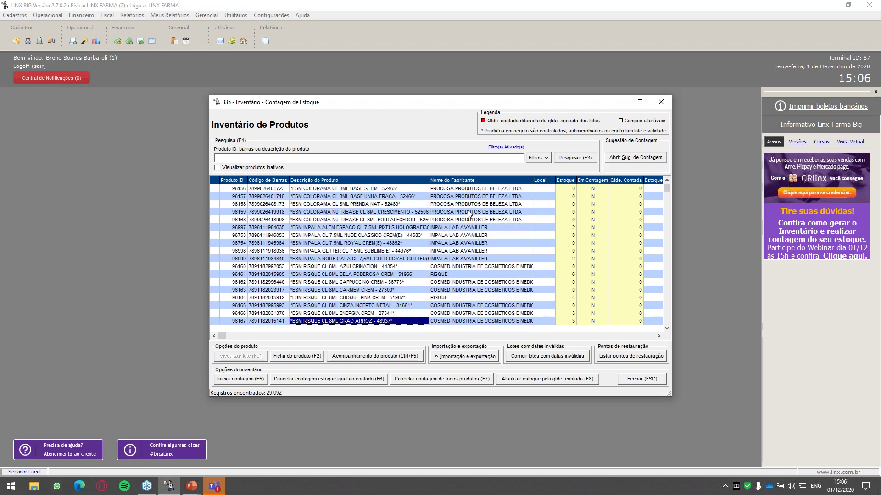
Step: Start the stock count for the filtered products and confirm marking them for counting
{"action": "left_click", "coordinate": [264, 292]}
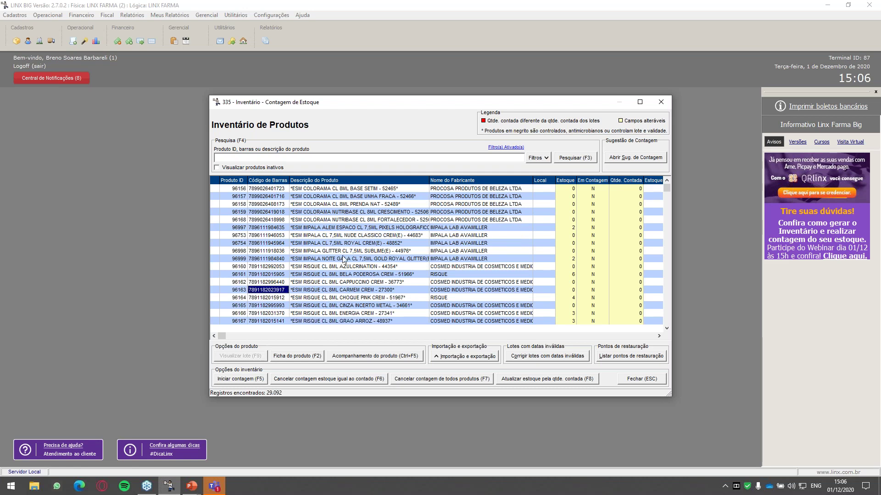
{"action": "left_click", "coordinate": [251, 380]}
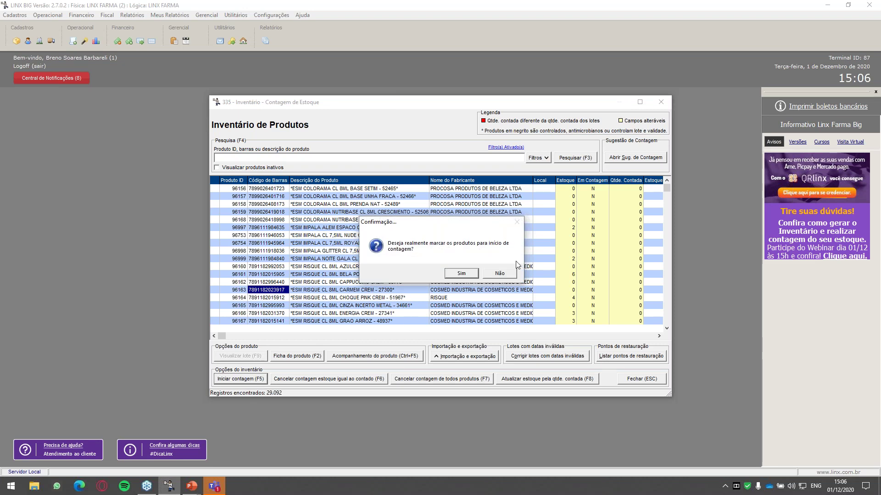
{"action": "left_click", "coordinate": [460, 275]}
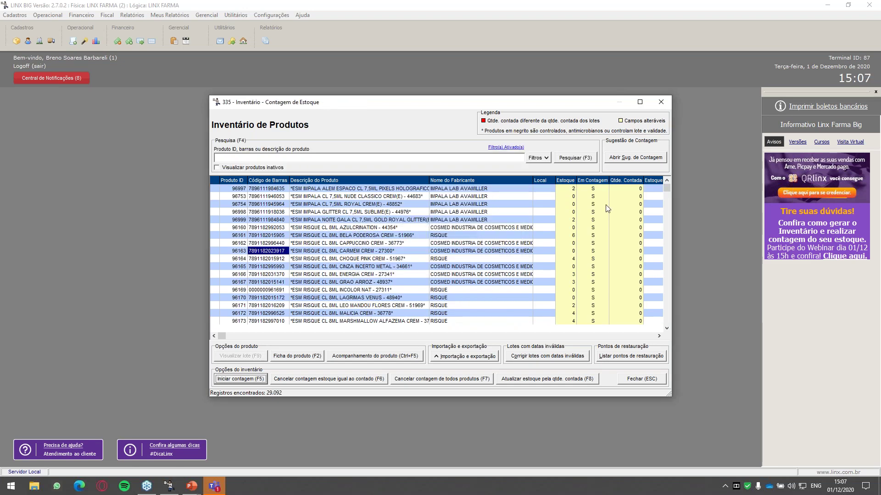
{"action": "left_click", "coordinate": [542, 159]}
{"action": "left_click", "coordinate": [506, 211]}
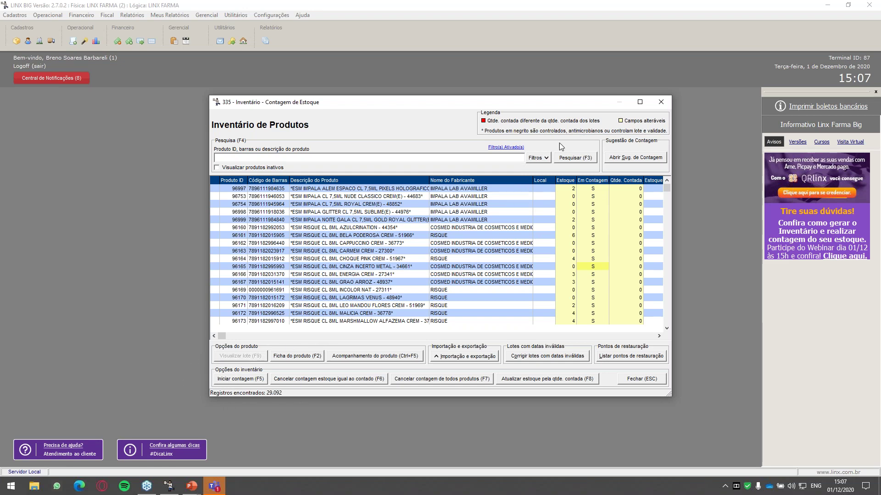
{"action": "left_click", "coordinate": [535, 158]}
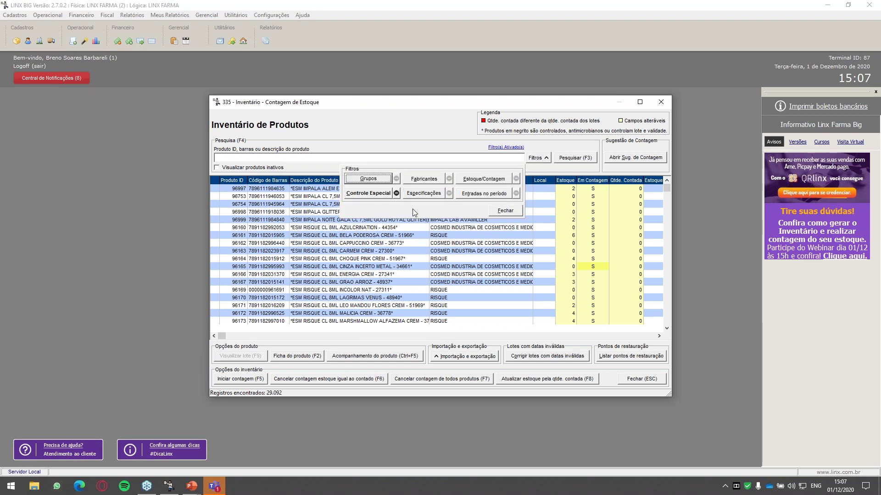
{"action": "left_click", "coordinate": [506, 211]}
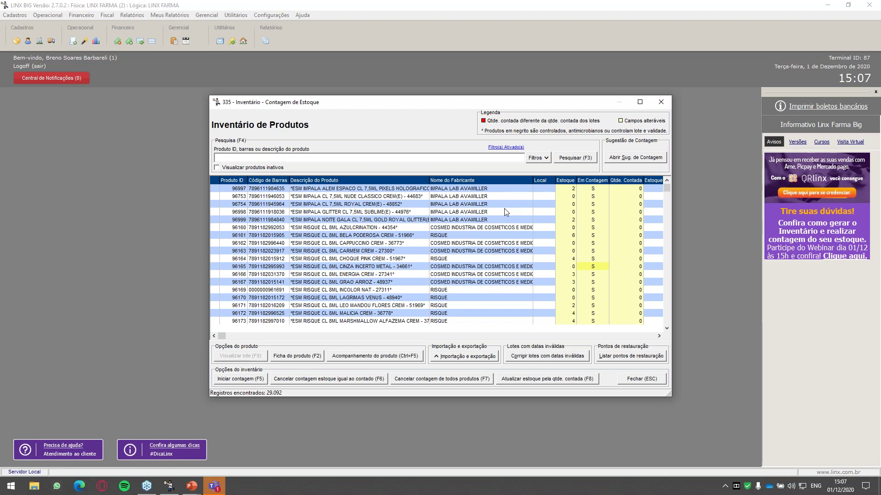
{"action": "left_click", "coordinate": [497, 197]}
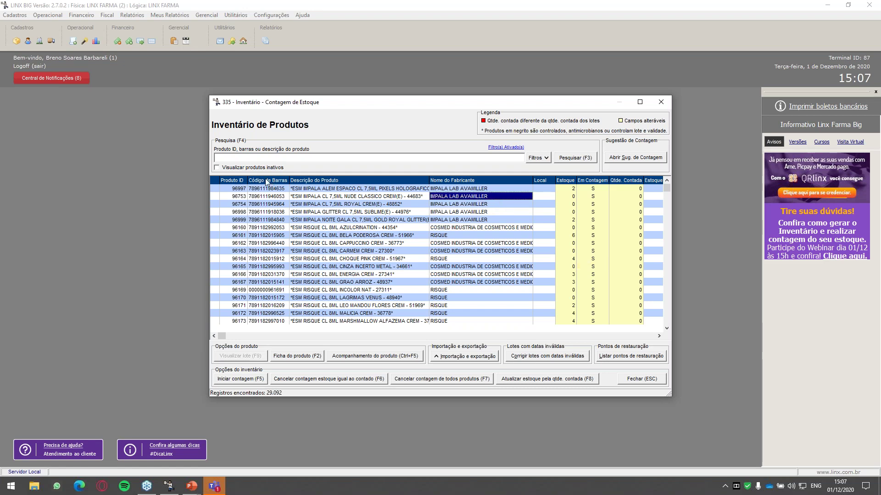
Step: Mark the ETICO groups, from ETICO through ETICO - ETICO RECEITUARIO, in the group filter and accept the selection
{"action": "left_click", "coordinate": [295, 157]}
{"action": "left_click", "coordinate": [538, 158]}
{"action": "left_click", "coordinate": [364, 179]}
{"action": "key", "text": "Down"}
{"action": "key", "text": "F5"}
{"action": "key", "text": "Down"}
{"action": "key", "text": "F5"}
{"action": "key", "text": "Down"}
{"action": "key", "text": "F5"}
{"action": "key", "text": "Down"}
{"action": "key", "text": "F5"}
{"action": "key", "text": "Down"}
{"action": "key", "text": "F5"}
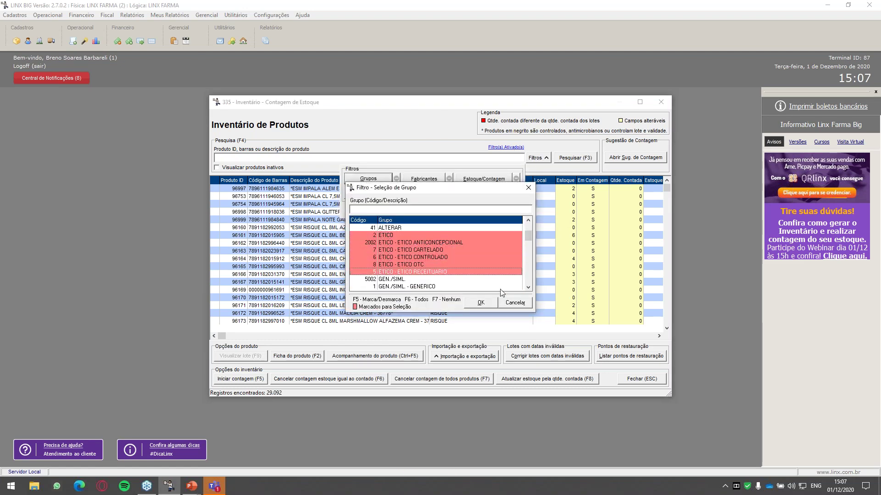
{"action": "left_click", "coordinate": [481, 302]}
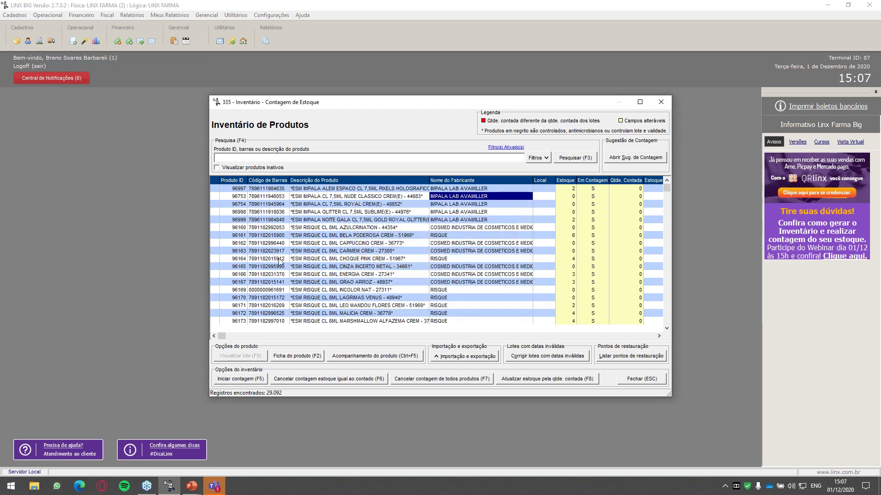
Step: Examine the Em Contagem status of products throughout the inventory list
{"action": "left_click", "coordinate": [264, 228]}
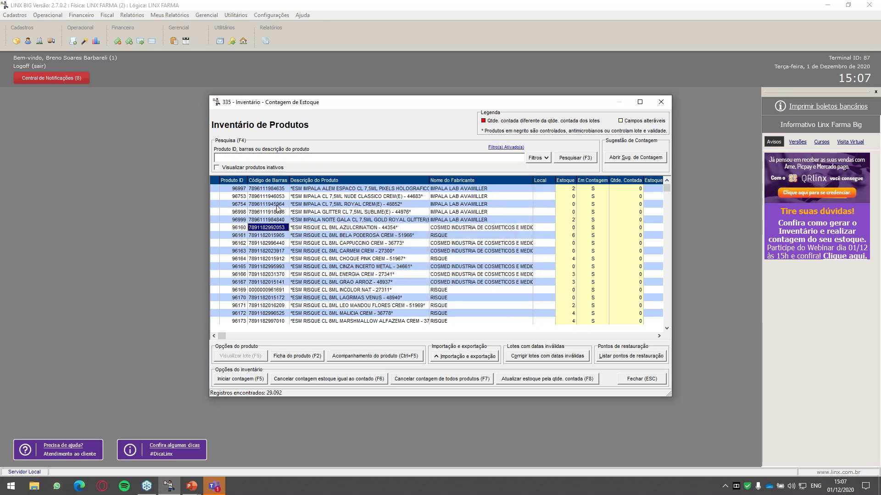
{"action": "left_click", "coordinate": [278, 205]}
{"action": "left_click", "coordinate": [591, 206]}
{"action": "left_click", "coordinate": [593, 266]}
{"action": "left_click", "coordinate": [602, 282]}
{"action": "key", "text": "Down"}
{"action": "key", "text": "Down"}
{"action": "key", "text": "Down"}
{"action": "key", "text": "Down"}
{"action": "key", "text": "Down"}
{"action": "key", "text": "Down"}
{"action": "key", "text": "Down"}
{"action": "key", "text": "Down"}
{"action": "key", "text": "Down"}
{"action": "key", "text": "Down"}
{"action": "key", "text": "Down"}
{"action": "key", "text": "Down"}
{"action": "key", "text": "Down"}
{"action": "key", "text": "Down"}
{"action": "key", "text": "Down"}
{"action": "key", "text": "Down"}
{"action": "key", "text": "Down"}
{"action": "key", "text": "Down"}
{"action": "key", "text": "Down"}
{"action": "key", "text": "Down"}
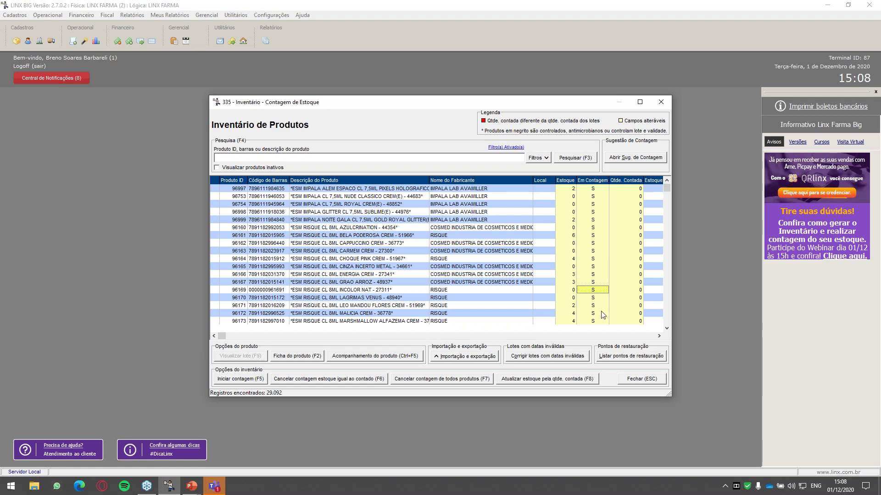
{"action": "key", "text": "Up"}
{"action": "key", "text": "Up"}
{"action": "key", "text": "Up"}
{"action": "key", "text": "Up"}
{"action": "key", "text": "Up"}
{"action": "key", "text": "Up"}
{"action": "key", "text": "Up"}
{"action": "key", "text": "Up"}
{"action": "key", "text": "Up"}
{"action": "key", "text": "Up"}
{"action": "key", "text": "Up"}
{"action": "key", "text": "Up"}
{"action": "key", "text": "Up"}
{"action": "key", "text": "Up"}
{"action": "key", "text": "Up"}
{"action": "key", "text": "Up"}
{"action": "key", "text": "Up"}
{"action": "key", "text": "Up"}
{"action": "key", "text": "Up"}
{"action": "key", "text": "Up"}
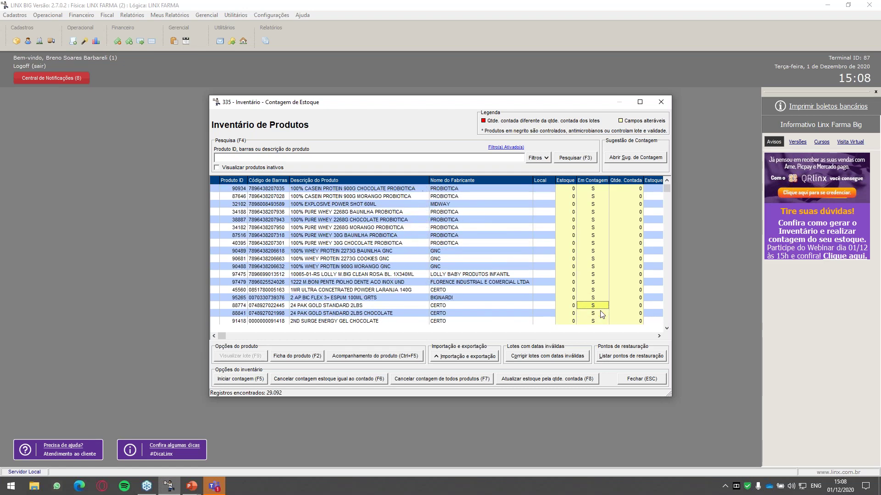
Step: Return to the first products of the inventory list while checking the Em Contagem status
{"action": "key", "text": "Up"}
{"action": "key", "text": "Up"}
{"action": "key", "text": "Up"}
{"action": "key", "text": "Up"}
{"action": "key", "text": "Up"}
{"action": "key", "text": "Up"}
{"action": "key", "text": "Up"}
{"action": "key", "text": "Up"}
{"action": "key", "text": "Up"}
{"action": "key", "text": "Up"}
{"action": "key", "text": "Up"}
{"action": "key", "text": "Up"}
{"action": "key", "text": "Up"}
{"action": "key", "text": "Up"}
{"action": "key", "text": "Up"}
{"action": "key", "text": "Up"}
{"action": "key", "text": "Up"}
{"action": "key", "text": "Up"}
{"action": "key", "text": "Up"}
{"action": "key", "text": "Up"}
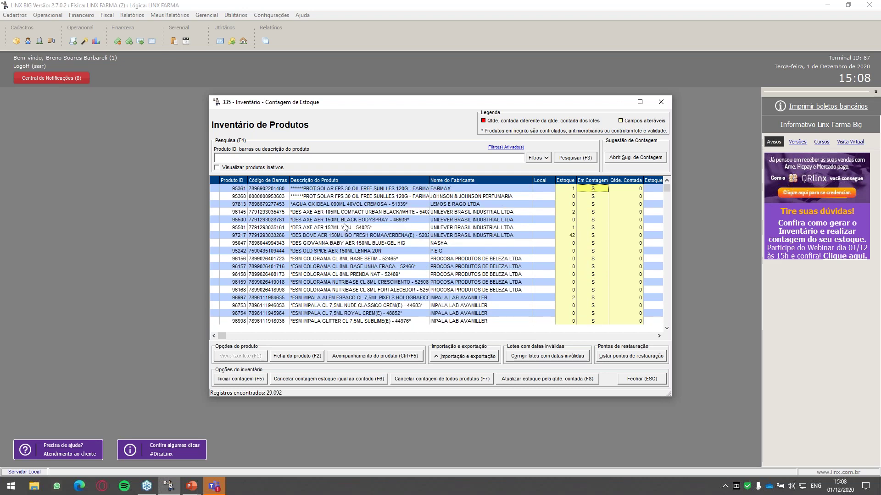
Step: Browse the product descriptions through the RISQUE and NIVEA items, then return to the beginning of the list
{"action": "left_click", "coordinate": [330, 204]}
{"action": "key", "text": "Down"}
{"action": "key", "text": "Down"}
{"action": "key", "text": "Down"}
{"action": "key", "text": "Down"}
{"action": "key", "text": "Down"}
{"action": "key", "text": "Down"}
{"action": "key", "text": "Down"}
{"action": "key", "text": "Down"}
{"action": "key", "text": "Down"}
{"action": "key", "text": "Down"}
{"action": "key", "text": "Down"}
{"action": "key", "text": "Down"}
{"action": "key", "text": "Down"}
{"action": "key", "text": "Down"}
{"action": "key", "text": "Down"}
{"action": "key", "text": "Down"}
{"action": "key", "text": "Down"}
{"action": "key", "text": "Down"}
{"action": "key", "text": "Down"}
{"action": "key", "text": "Down"}
{"action": "key", "text": "Down"}
{"action": "key", "text": "Down"}
{"action": "key", "text": "Down"}
{"action": "key", "text": "Down"}
{"action": "key", "text": "Down"}
{"action": "key", "text": "Down"}
{"action": "key", "text": "Down"}
{"action": "key", "text": "Down"}
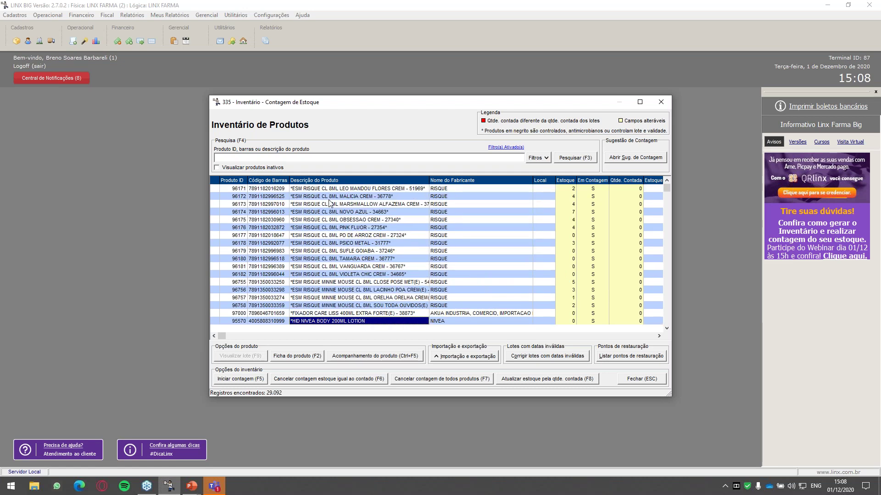
{"action": "scroll", "coordinate": [330, 204], "scroll_direction": "down", "scroll_amount": 13}
{"action": "scroll", "coordinate": [331, 204], "scroll_direction": "up", "scroll_amount": 20}
{"action": "scroll", "coordinate": [330, 204], "scroll_direction": "up", "scroll_amount": 20}
{"action": "key", "text": "Down"}
{"action": "key", "text": "Down"}
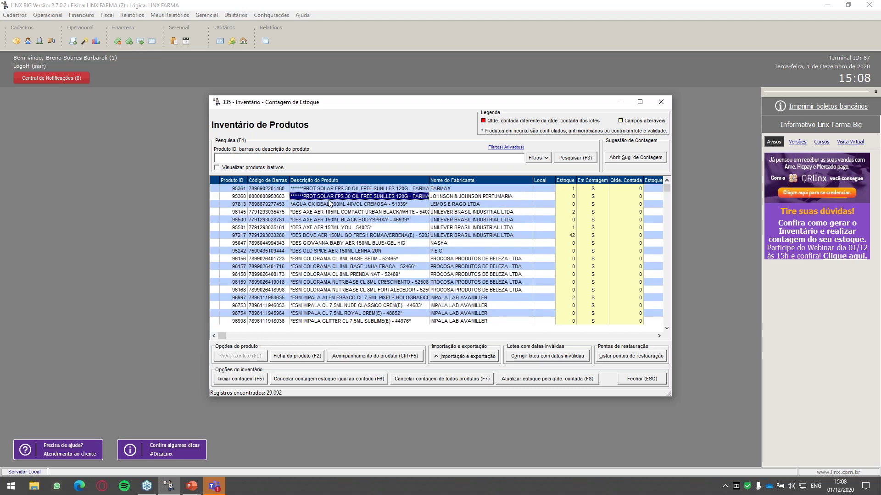
Step: Set the counted quantity of the FARMAX PROT SOLAR FPS 30 OIL FREE SUNLLES 120G to 5
{"action": "key", "text": "Right"}
{"action": "key", "text": "Right"}
{"action": "key", "text": "Right"}
{"action": "key", "text": "Right"}
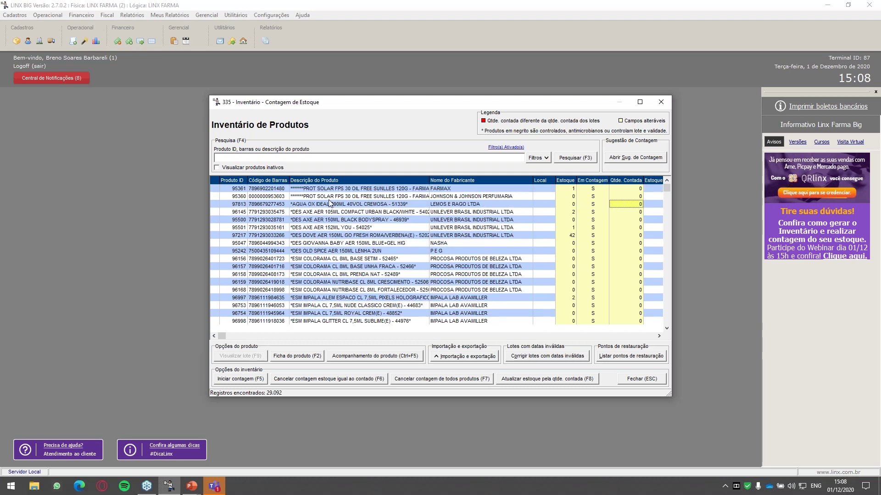
{"action": "left_click", "coordinate": [636, 190]}
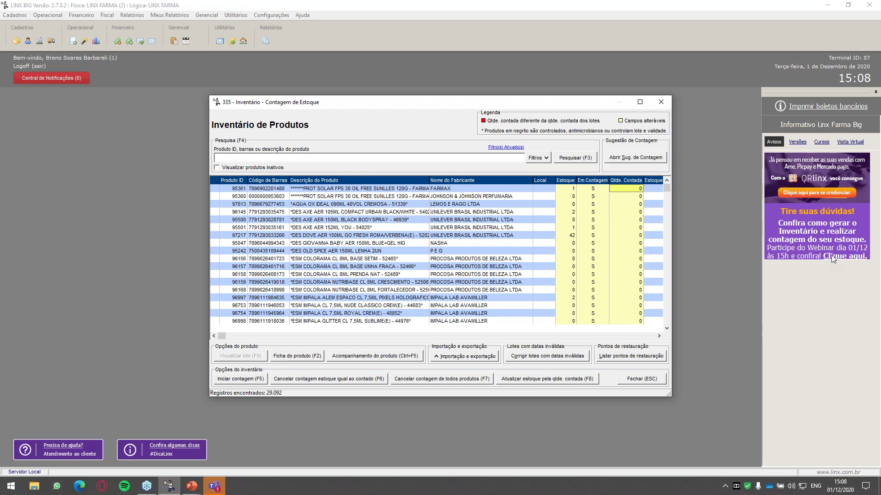
{"action": "type", "text": "5"}
{"action": "key", "text": "Return"}
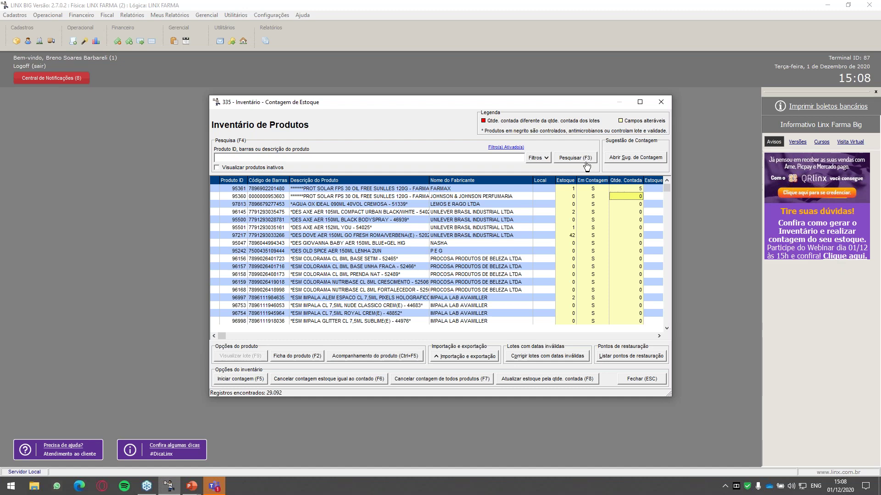
Step: Compare the Estoque and Qtde. Contada values of the first products in the inventory list
{"action": "left_click", "coordinate": [622, 188]}
{"action": "left_click", "coordinate": [630, 198]}
{"action": "left_click", "coordinate": [631, 205]}
{"action": "key", "text": "Down"}
{"action": "key", "text": "Down"}
{"action": "left_click", "coordinate": [629, 205]}
{"action": "left_click", "coordinate": [637, 195]}
{"action": "left_click", "coordinate": [572, 212]}
{"action": "left_click", "coordinate": [453, 213]}
{"action": "left_click", "coordinate": [356, 214]}
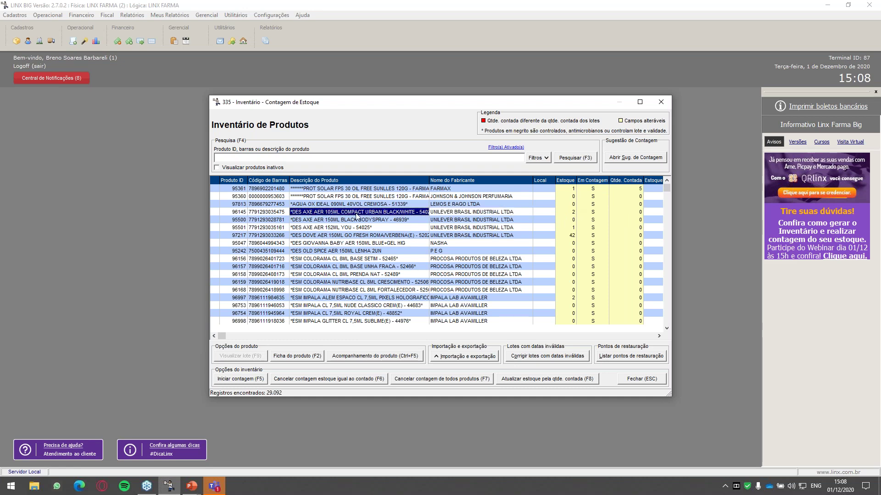
{"action": "left_click", "coordinate": [567, 213]}
{"action": "left_click", "coordinate": [634, 213]}
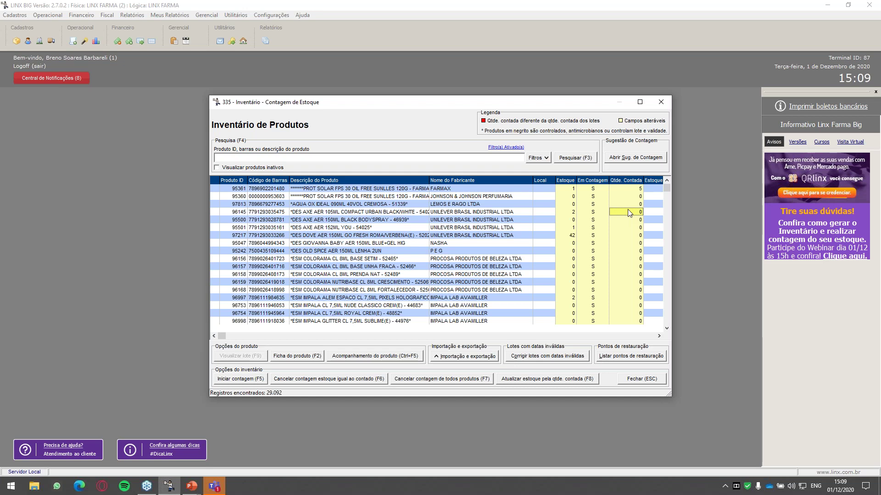
{"action": "left_click", "coordinate": [633, 205]}
{"action": "left_click", "coordinate": [436, 253]}
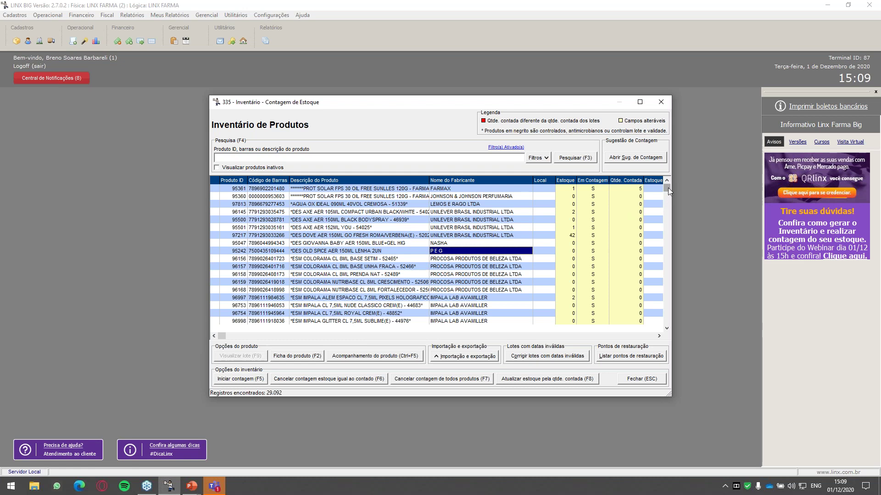
Step: Copy the barcode of OLEO CORP MURIEL 100ML AMENDOA DOCE and search the inventory for it
{"action": "left_click_drag", "start_coordinate": [670, 277], "coordinate": [669, 276]}
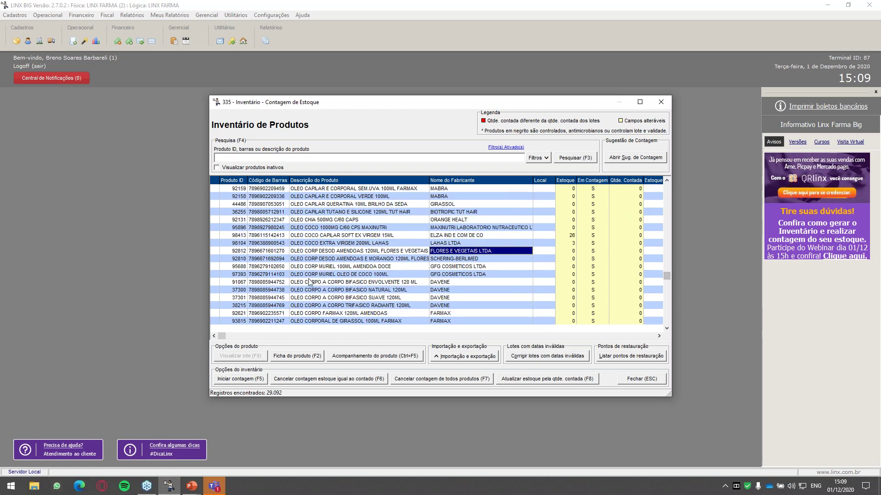
{"action": "left_click", "coordinate": [274, 267]}
{"action": "left_click", "coordinate": [280, 267]}
{"action": "key", "text": "ctrl+c"}
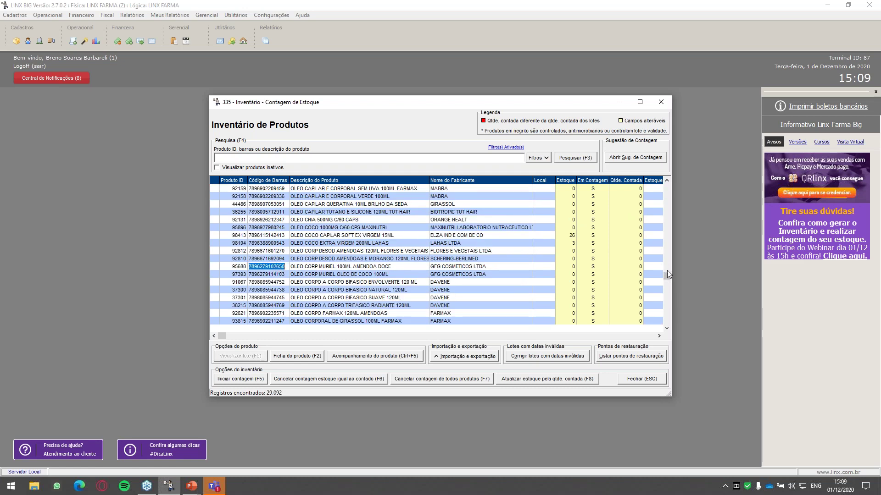
{"action": "left_click", "coordinate": [668, 184]}
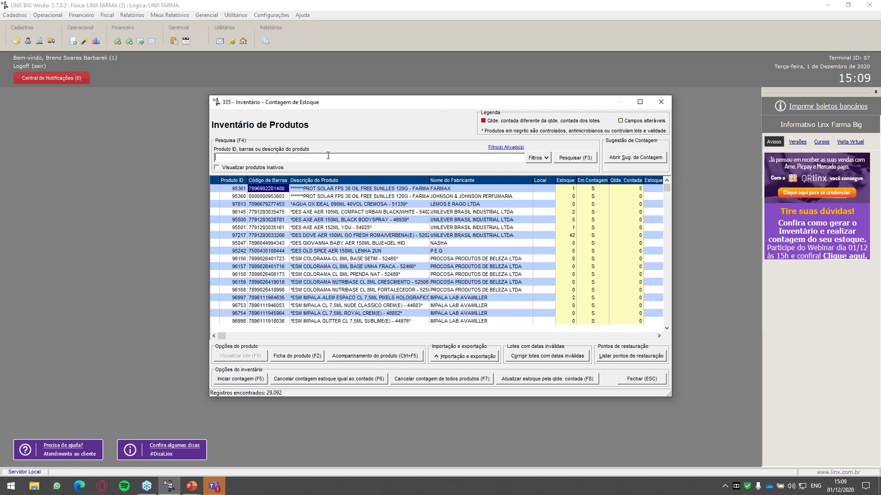
{"action": "left_click", "coordinate": [538, 158]}
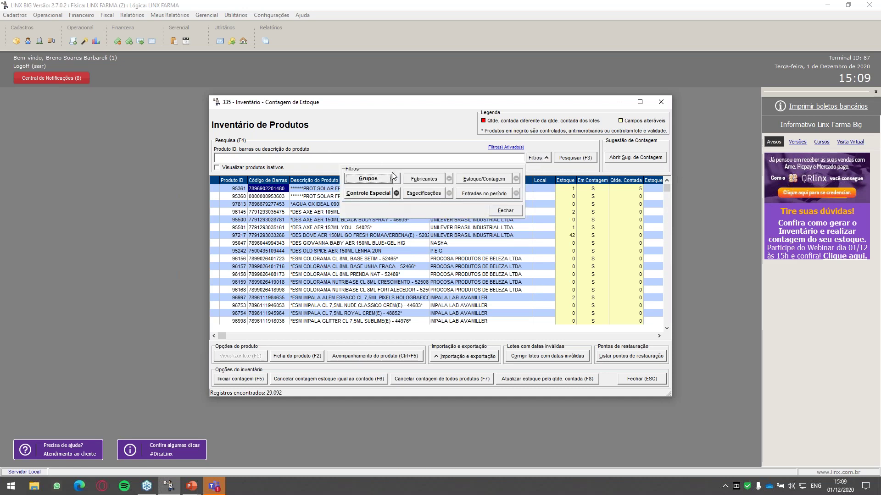
{"action": "left_click", "coordinate": [302, 157]}
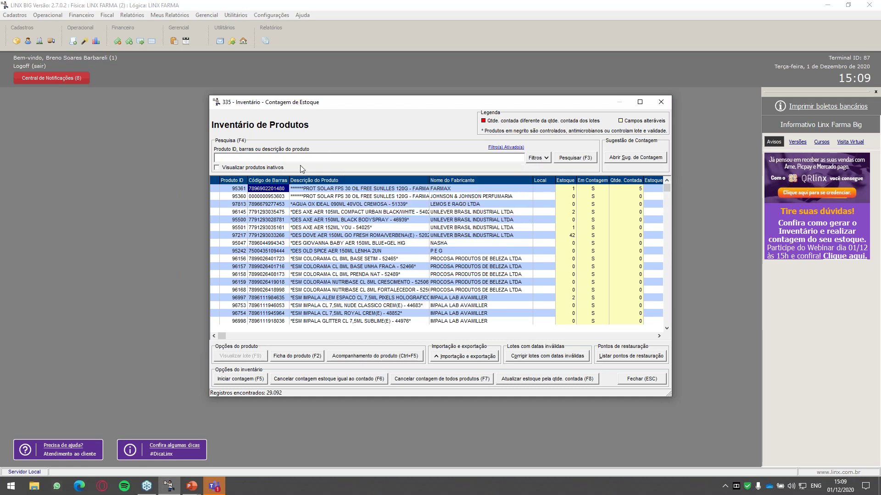
{"action": "key", "text": "ctrl+v"}
{"action": "key", "text": "Return"}
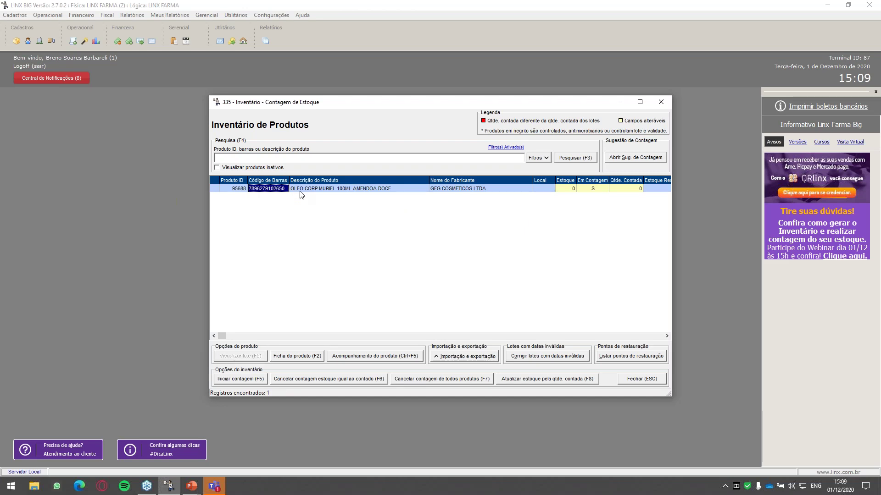
Step: Set the counted quantity of OLEO CORP MURIEL 100ML AMENDOA DOCE to 10
{"action": "left_click", "coordinate": [265, 158]}
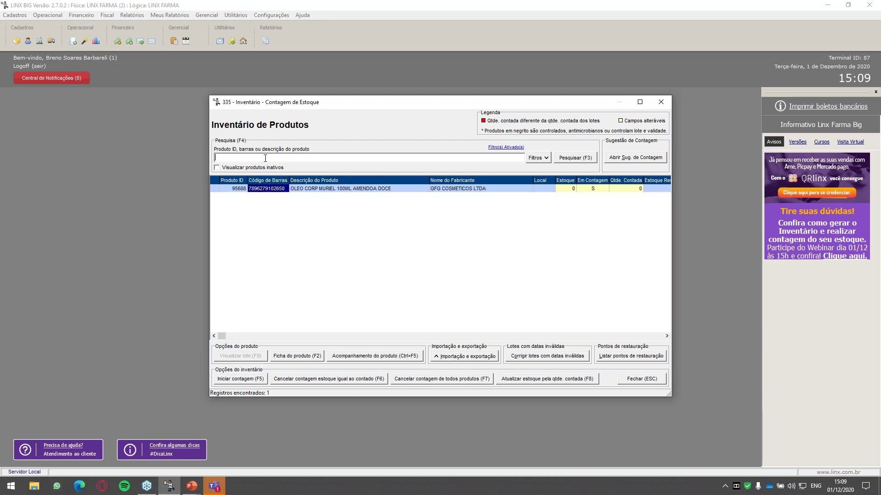
{"action": "left_click", "coordinate": [626, 190]}
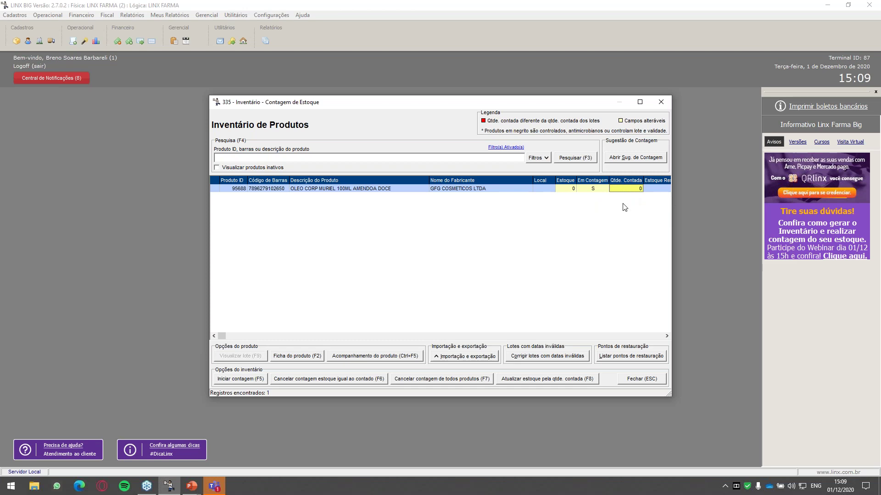
{"action": "type", "text": "10"}
{"action": "key", "text": "Return"}
{"action": "left_click", "coordinate": [485, 192]}
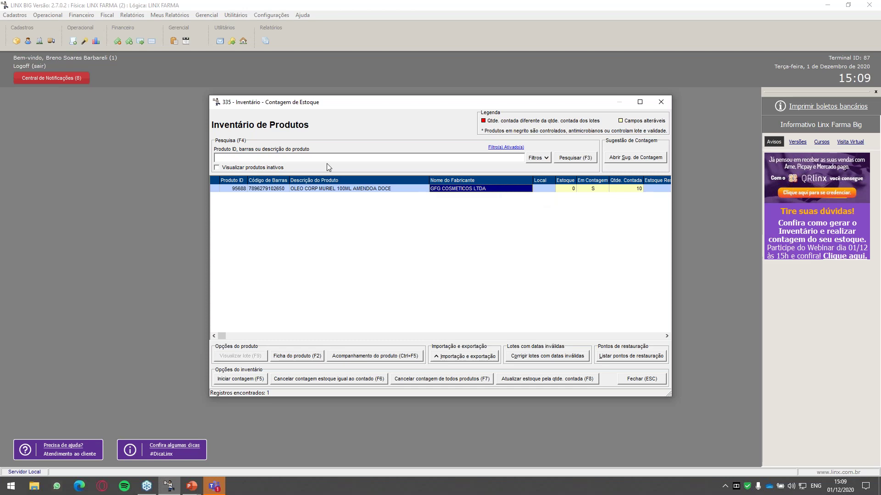
Step: Search the inventory for products with "oleo" in the description
{"action": "left_click", "coordinate": [273, 156]}
{"action": "type", "text": "oleo"}
{"action": "key", "text": "Return"}
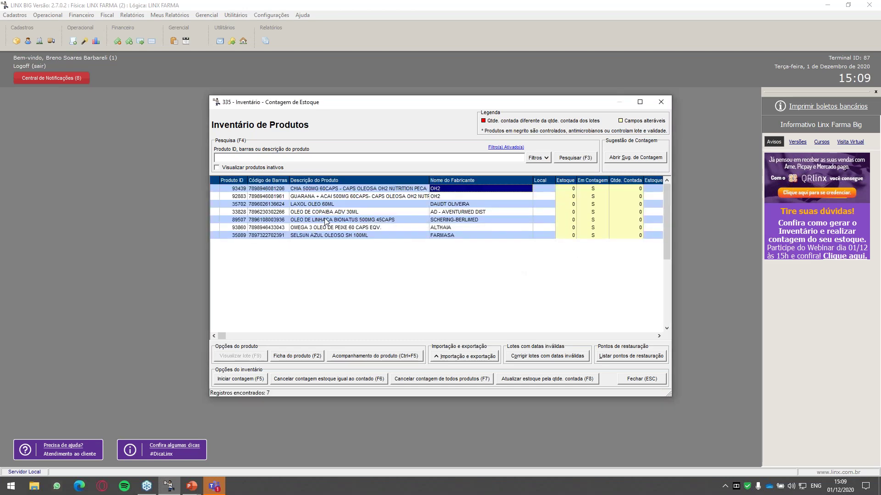
Step: Set the counted quantities to 10 for OLEO DE COPAIBA ADV 30ML, 5 for CHIA 500MG 60CAPS and 10 for SELSUN AZUL OLEOSO SH 100ML
{"action": "left_click", "coordinate": [333, 212]}
{"action": "left_click", "coordinate": [636, 221]}
{"action": "key", "text": "Up"}
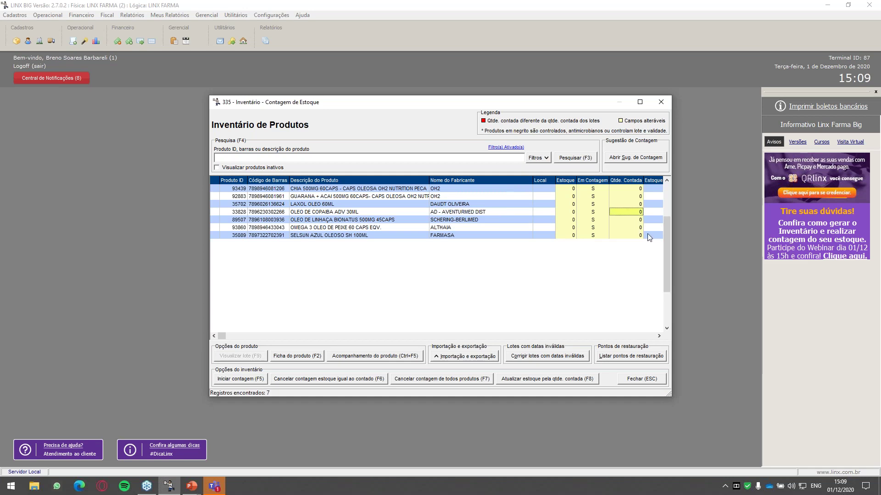
{"action": "type", "text": "10"}
{"action": "key", "text": "Up"}
{"action": "key", "text": "Up"}
{"action": "key", "text": "Up"}
{"action": "type", "text": "5"}
{"action": "key", "text": "Down"}
{"action": "key", "text": "Down"}
{"action": "key", "text": "Down"}
{"action": "key", "text": "Down"}
{"action": "key", "text": "Down"}
{"action": "key", "text": "Down"}
{"action": "type", "text": "10"}
{"action": "key", "text": "Up"}
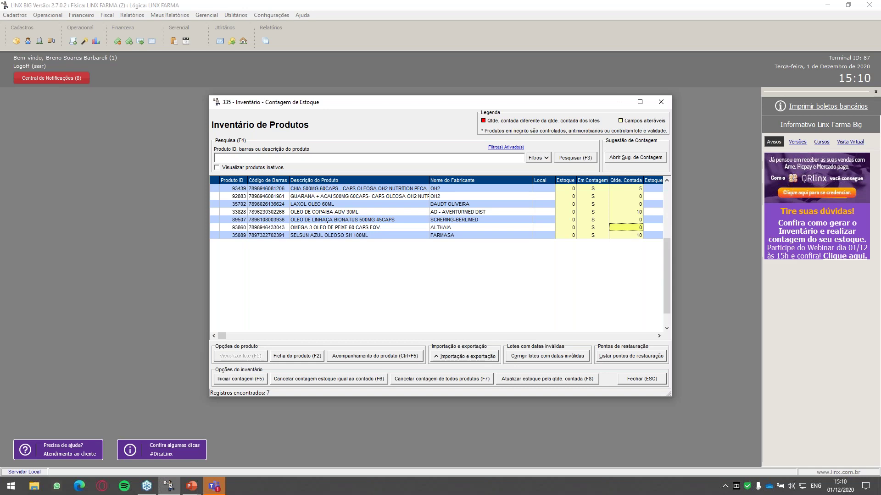
Step: Run the inventory search again without a search term
{"action": "left_click", "coordinate": [588, 161]}
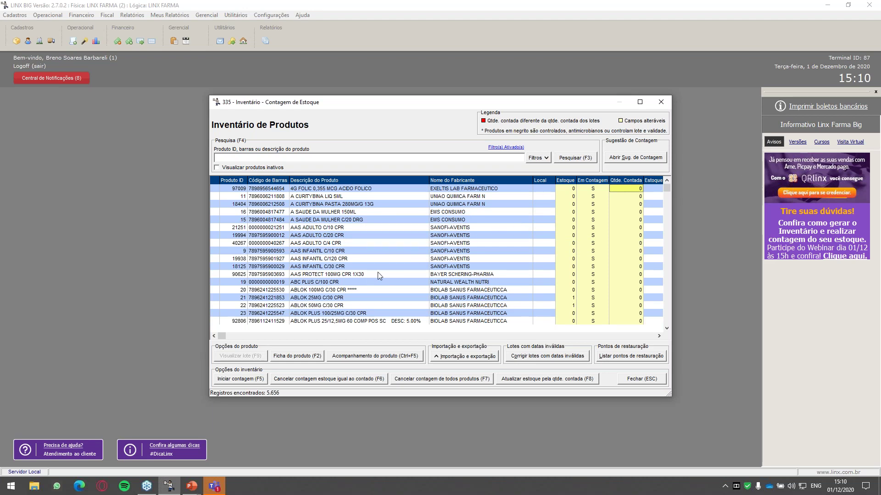
Step: Open a blank Notepad document and minimise it to return to the inventory window
{"action": "key", "text": "super+r"}
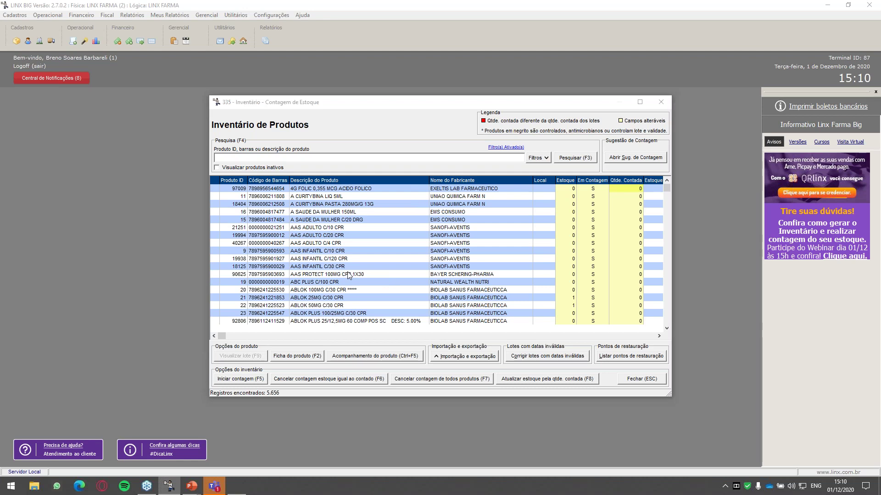
{"action": "type", "text": "notepad"}
{"action": "key", "text": "Return"}
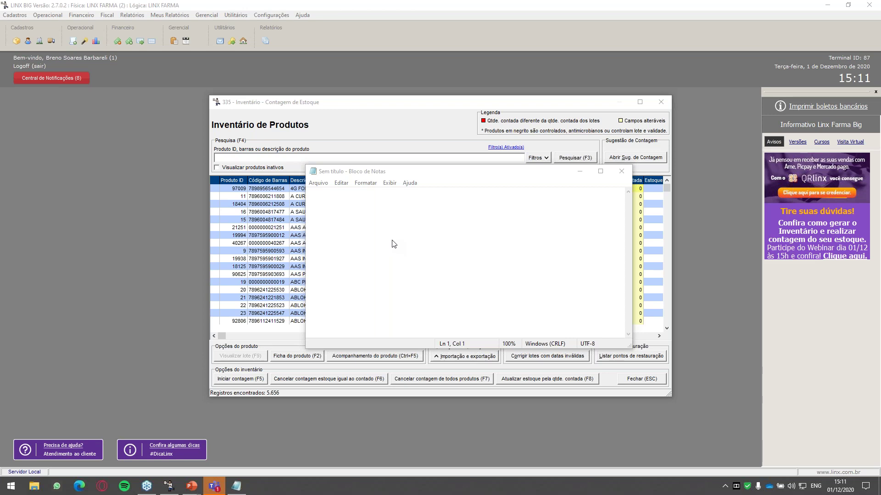
{"action": "left_click", "coordinate": [582, 172]}
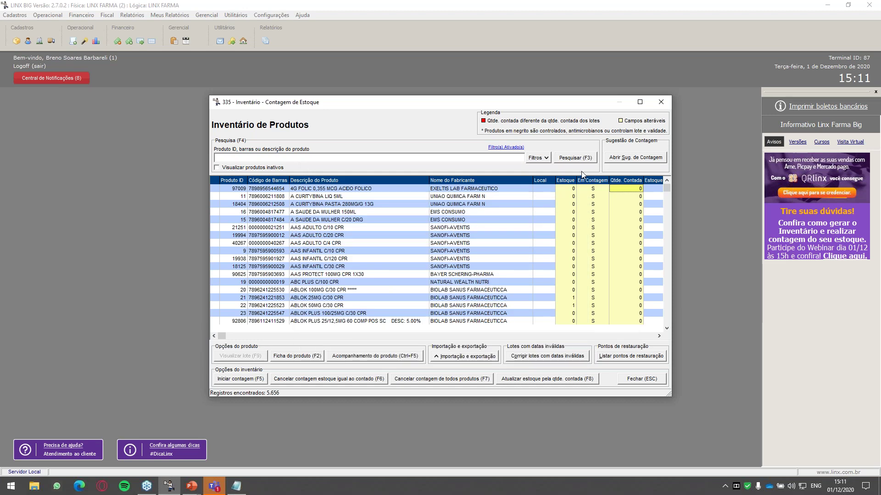
Step: Set the counted quantity of A SAUDE DA MULHER C/20 DRG to 10
{"action": "left_click", "coordinate": [615, 245]}
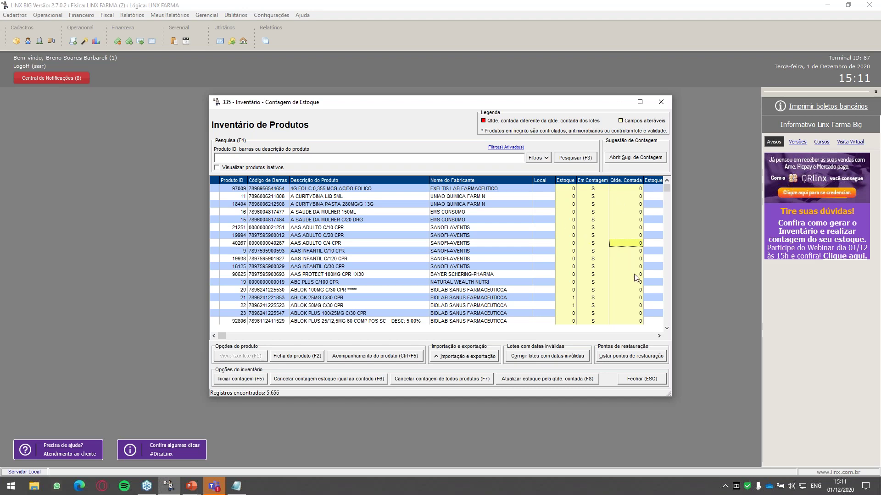
{"action": "key", "text": "Down"}
{"action": "key", "text": "Down"}
{"action": "key", "text": "Down"}
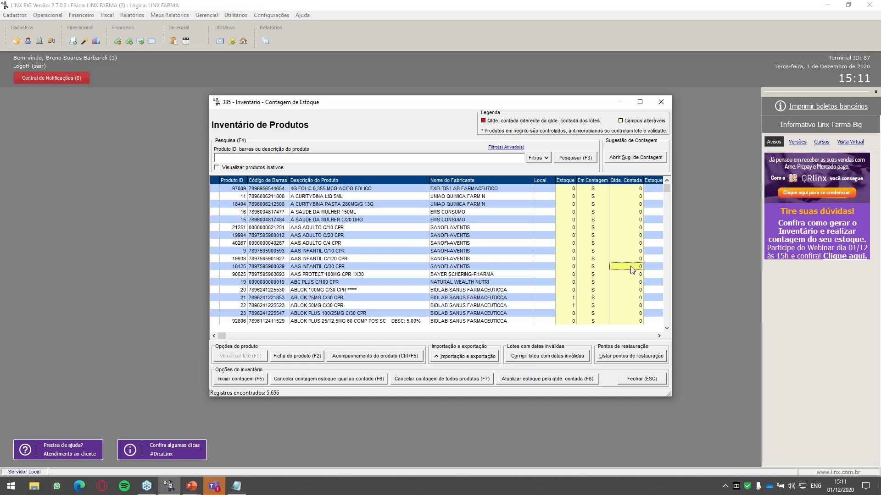
{"action": "left_click", "coordinate": [614, 221]}
{"action": "type", "text": "10"}
{"action": "key", "text": "Return"}
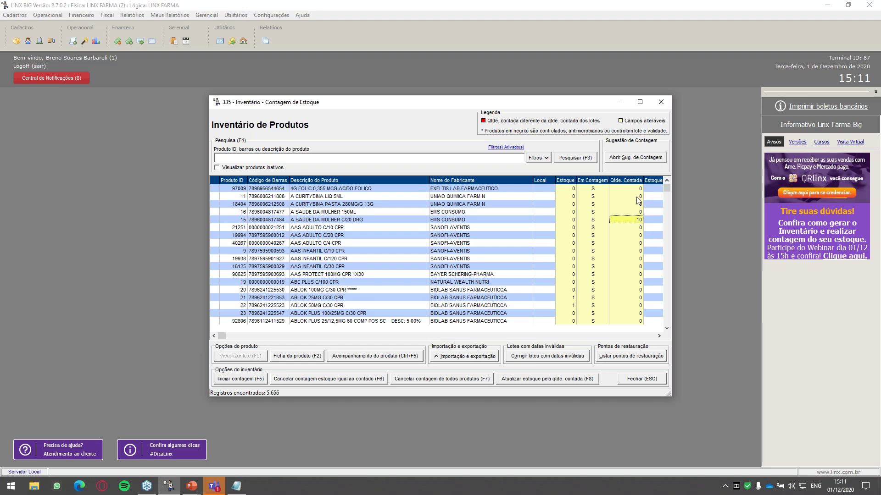
Step: Try other counted quantities for A SAUDE DA MULHER C/20 DRG, then set it back to 10
{"action": "type", "text": "0"}
{"action": "left_click", "coordinate": [630, 213]}
{"action": "left_click", "coordinate": [627, 220]}
{"action": "type", "text": "15"}
{"action": "type", "text": "2"}
{"action": "key", "text": "Return"}
{"action": "type", "text": "10"}
{"action": "key", "text": "Return"}
{"action": "left_click", "coordinate": [744, 146]}
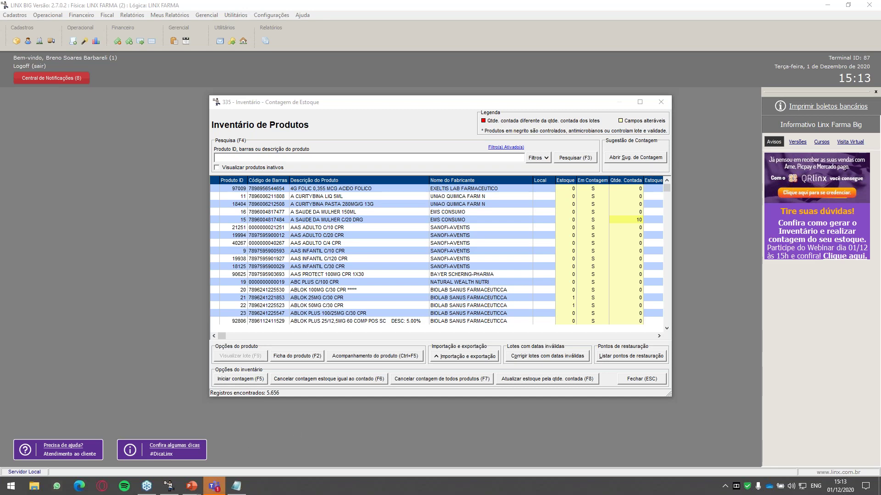
Step: Switch to the PowerPoint slide show and advance to the slide showing the Contagem por código de barras menu path
{"action": "mouse_move", "coordinate": [192, 486]}
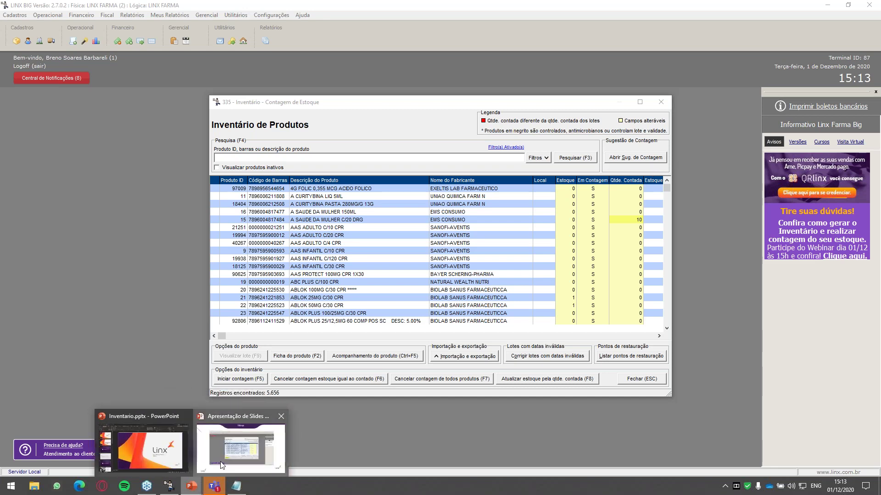
{"action": "left_click", "coordinate": [221, 465]}
{"action": "left_click", "coordinate": [373, 282]}
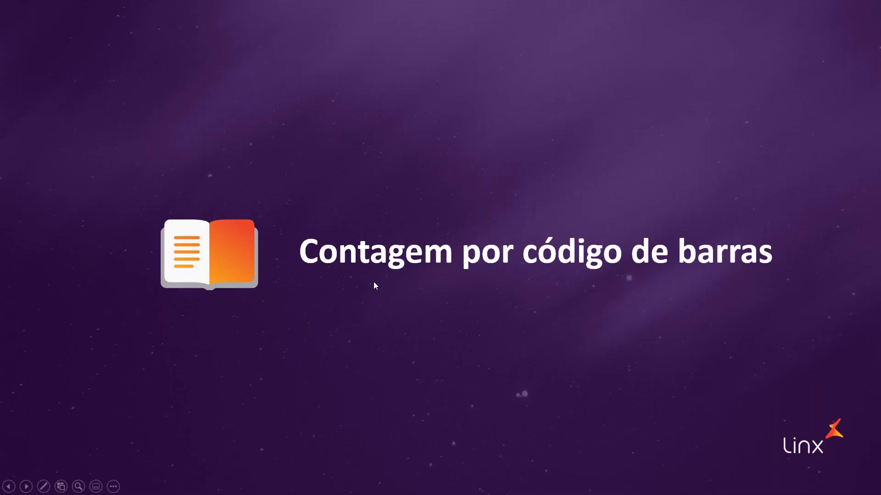
{"action": "left_click", "coordinate": [374, 283]}
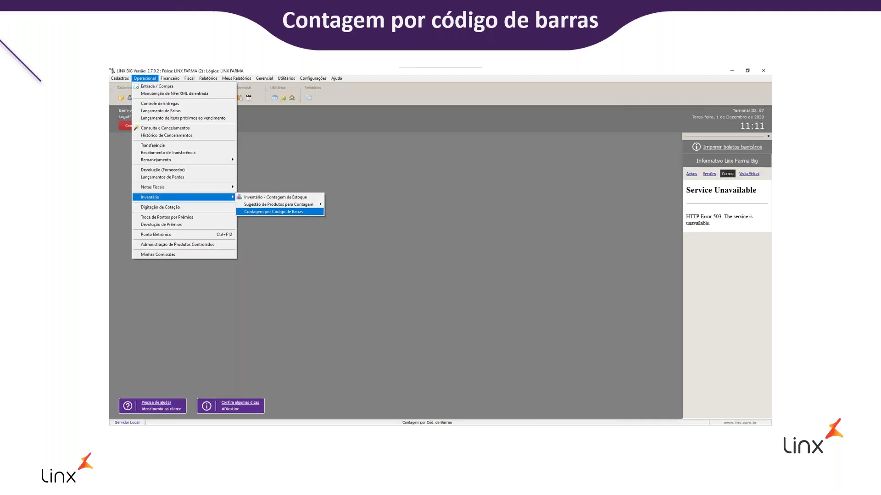
Step: Switch back to LINX BIG, close the inventory window with confirmation, and reopen Inventário - Contagem de Estoque
{"action": "key", "text": "alt+Tab"}
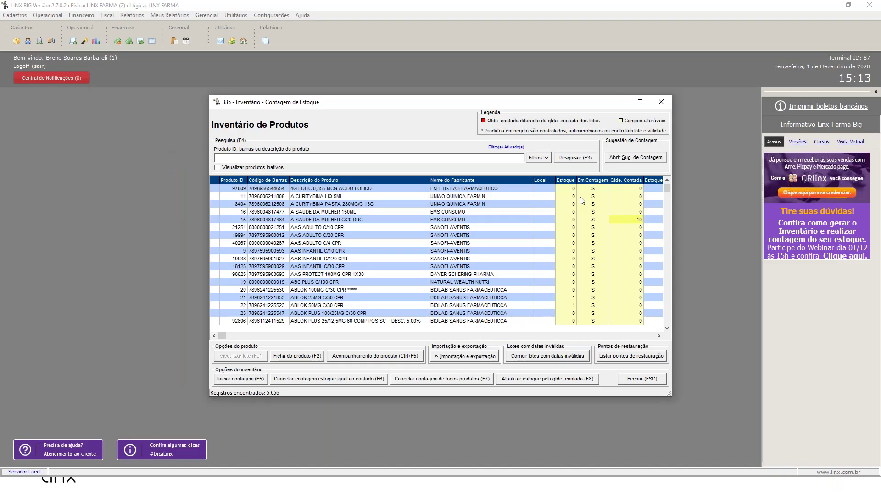
{"action": "left_click", "coordinate": [659, 105]}
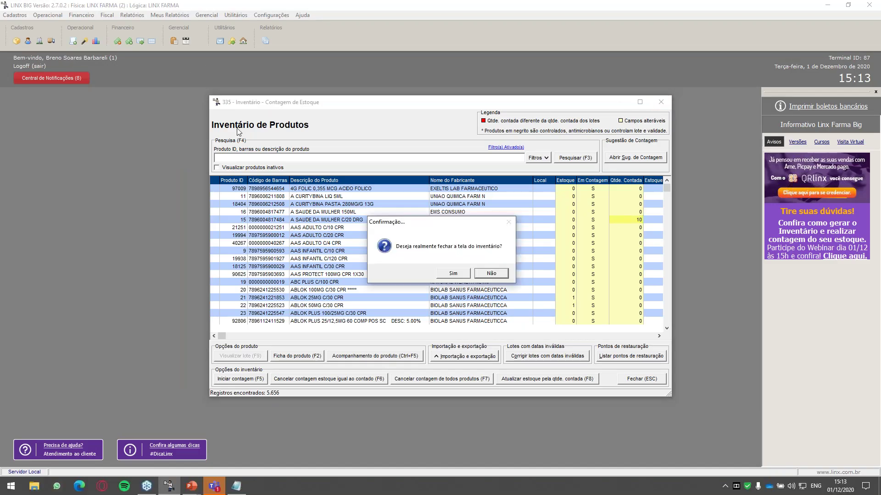
{"action": "left_click", "coordinate": [453, 274]}
{"action": "left_click", "coordinate": [93, 43]}
Step: Open the product filters and set the Controle Especial filter for the inventory search
{"action": "left_click", "coordinate": [538, 158]}
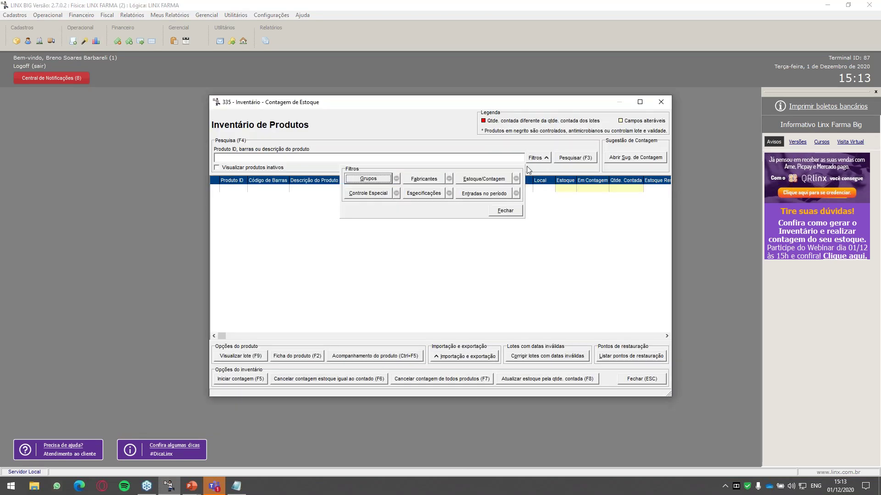
{"action": "left_click", "coordinate": [367, 193]}
{"action": "left_click", "coordinate": [512, 245]}
{"action": "left_click", "coordinate": [492, 266]}
Step: Limit the group filter to ETICO and its five subgroups from ANTICONCEPCIONAL to RECEITUARIO, and search the inventory products
{"action": "left_click", "coordinate": [374, 178]}
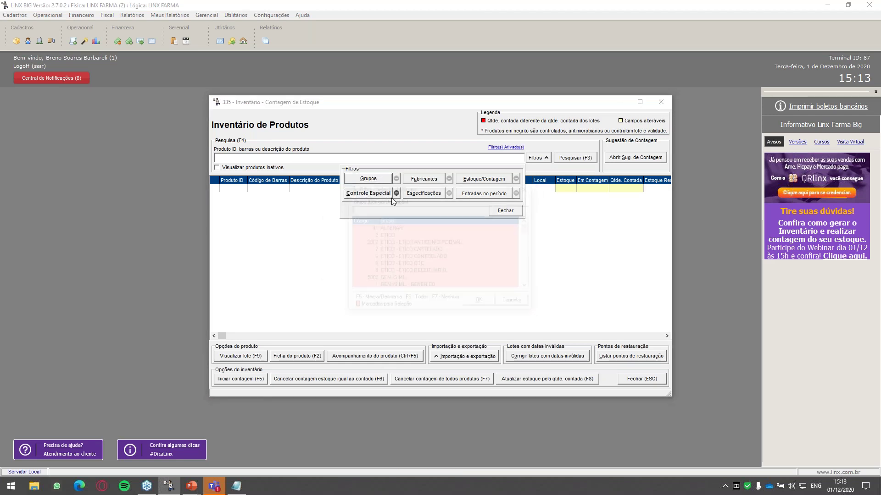
{"action": "left_click", "coordinate": [400, 251]}
{"action": "key", "text": "F7"}
{"action": "key", "text": "Up"}
{"action": "key", "text": "Up"}
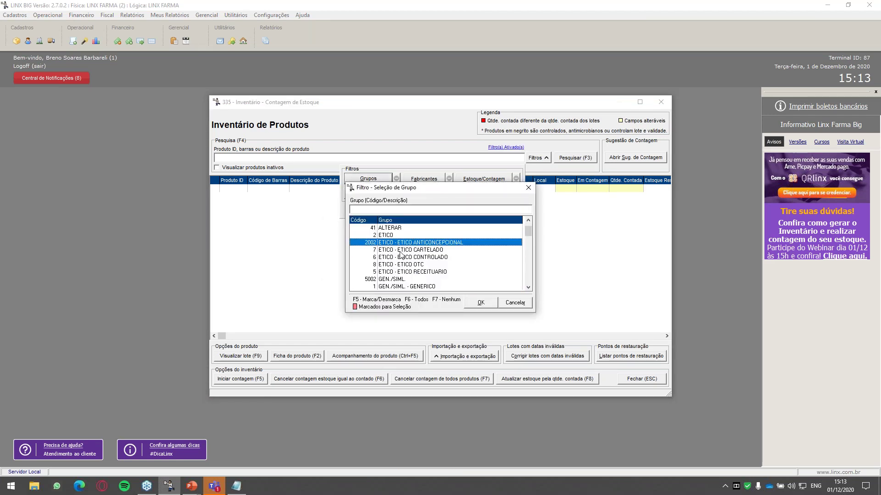
{"action": "key", "text": "F5"}
{"action": "key", "text": "F5"}
{"action": "key", "text": "F5"}
{"action": "key", "text": "F5"}
{"action": "key", "text": "F5"}
{"action": "key", "text": "F5"}
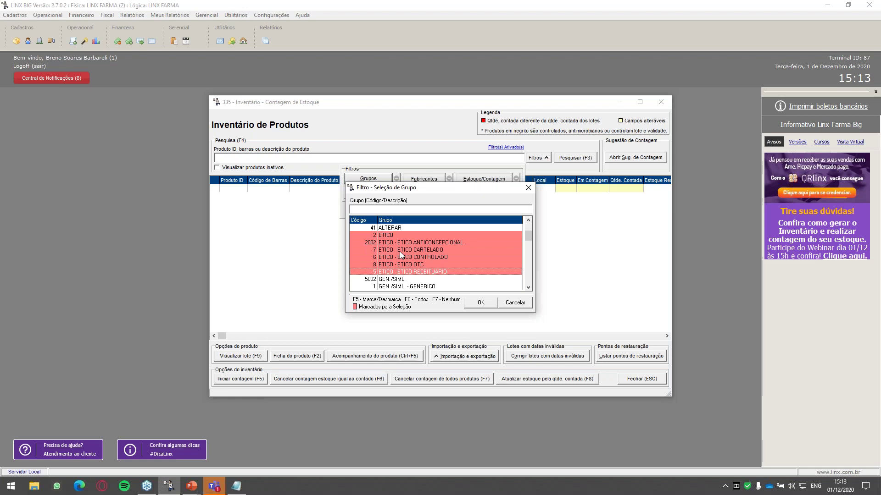
{"action": "left_click", "coordinate": [479, 306]}
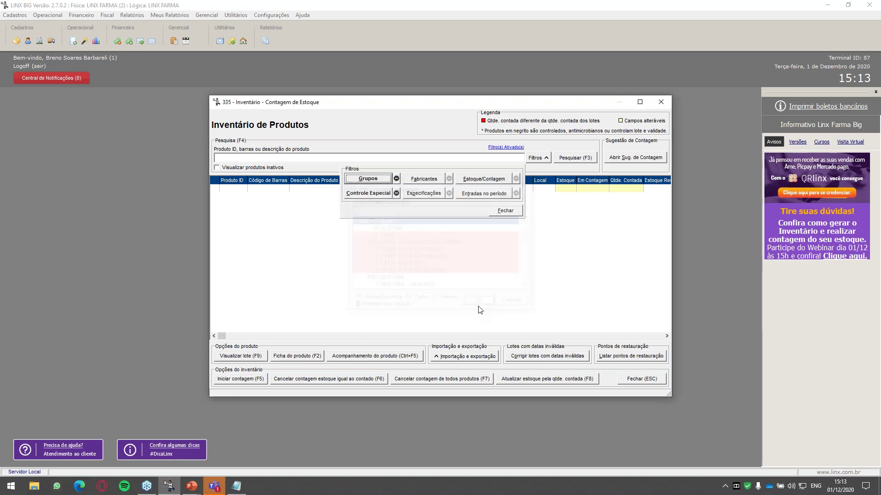
{"action": "left_click", "coordinate": [576, 159]}
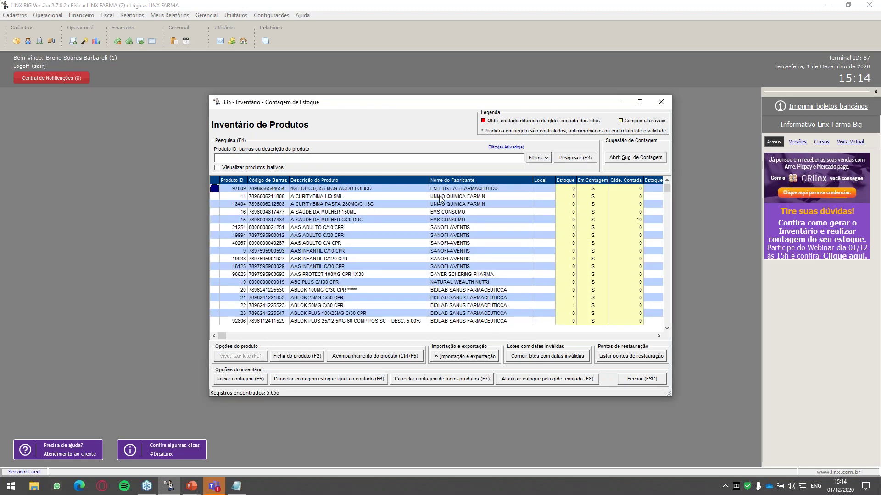
{"action": "left_click", "coordinate": [325, 205]}
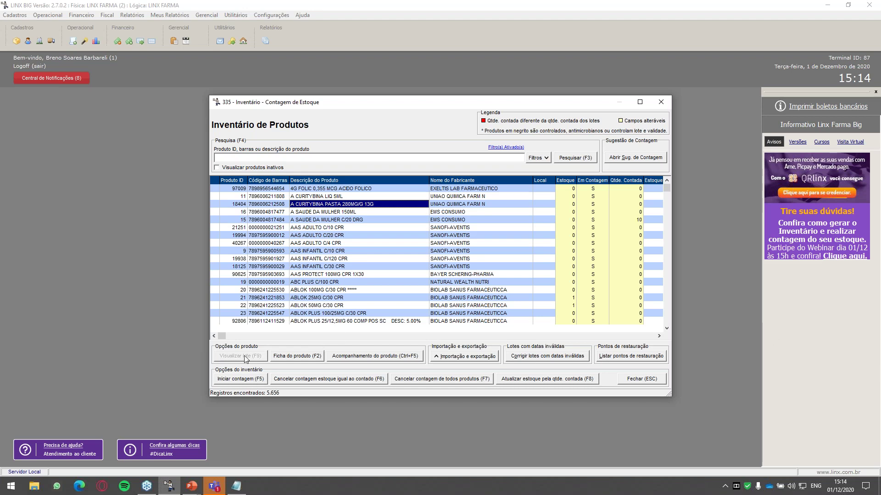
{"action": "left_click", "coordinate": [502, 218]}
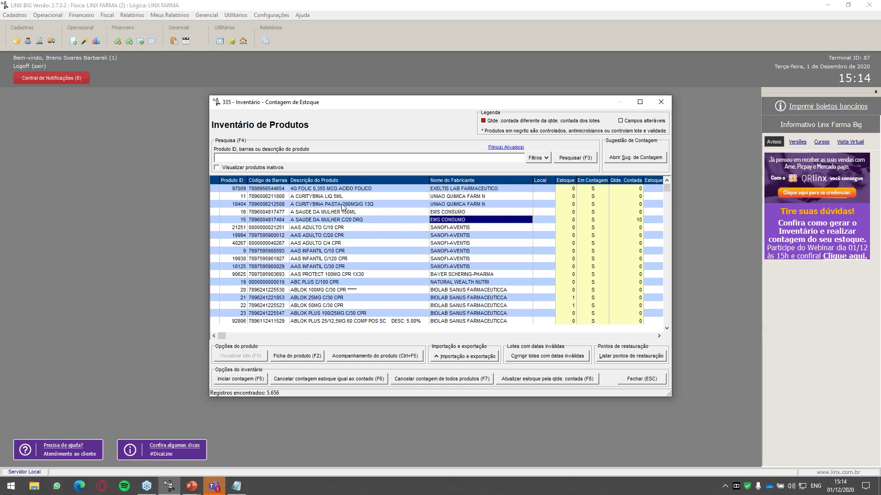
Step: Copy the barcode of A CURITYBINA LIQ 5ML from the inventory grid and paste it into Notepad
{"action": "left_click", "coordinate": [273, 197]}
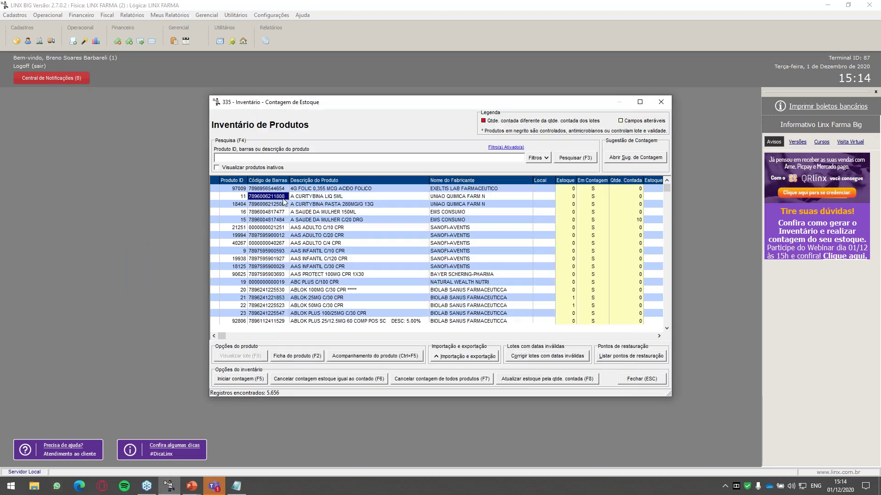
{"action": "left_click", "coordinate": [282, 200]}
{"action": "key", "text": "ctrl+c"}
{"action": "key", "text": "alt+Tab"}
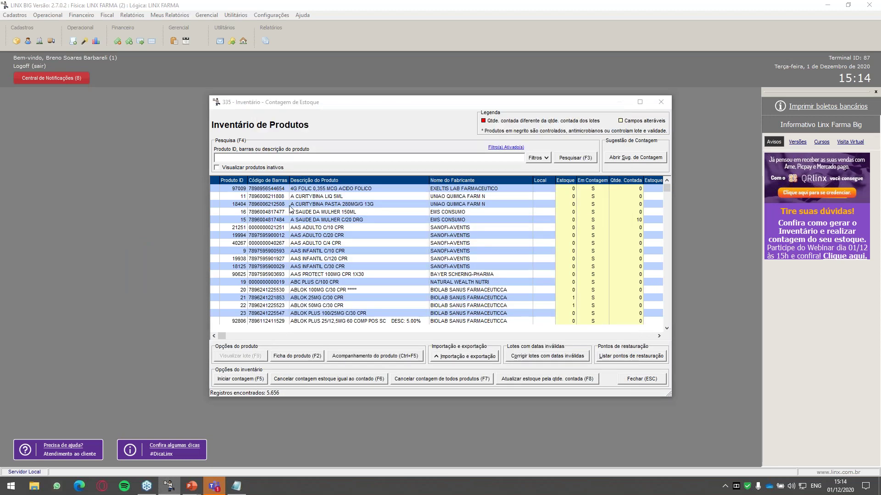
{"action": "key", "text": "ctrl+v"}
Step: Copy the barcode of 4G FOLIC 0,355 MCG ACIDO FOLICO from LINX BIG and paste it on Notepad's second line
{"action": "key", "text": "alt+Tab"}
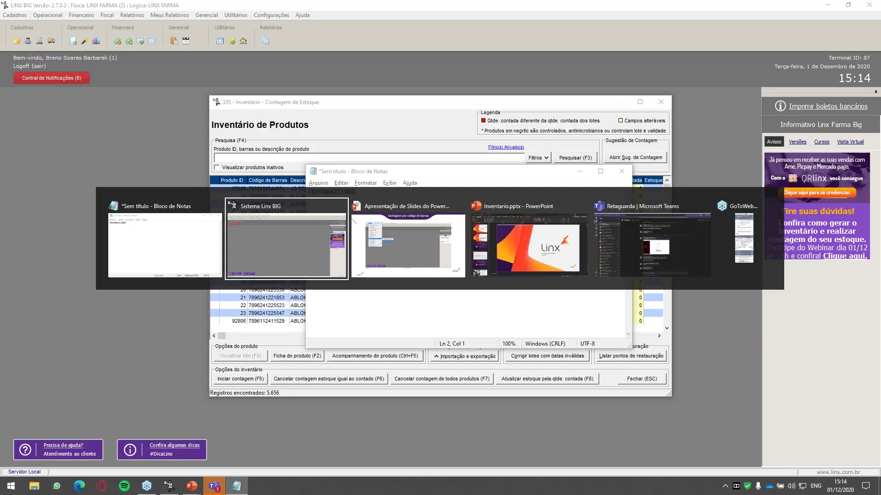
{"action": "left_click", "coordinate": [273, 190]}
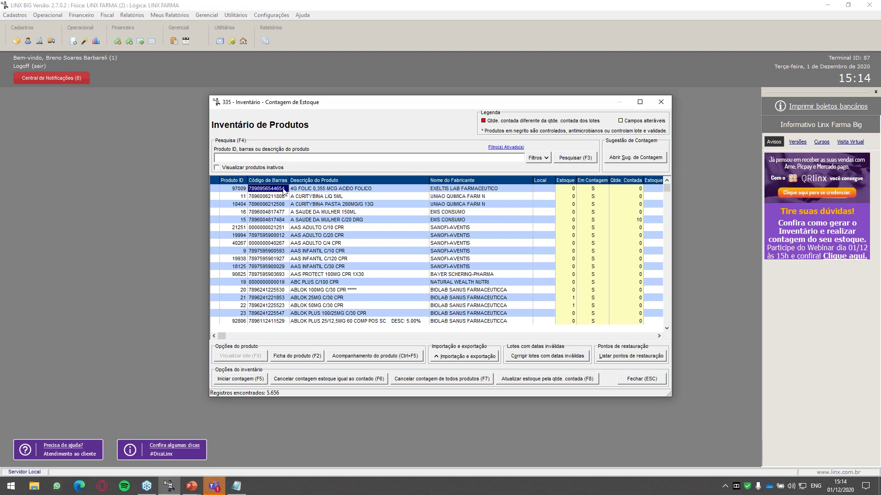
{"action": "key", "text": "alt+Tab"}
{"action": "key", "text": "F2"}
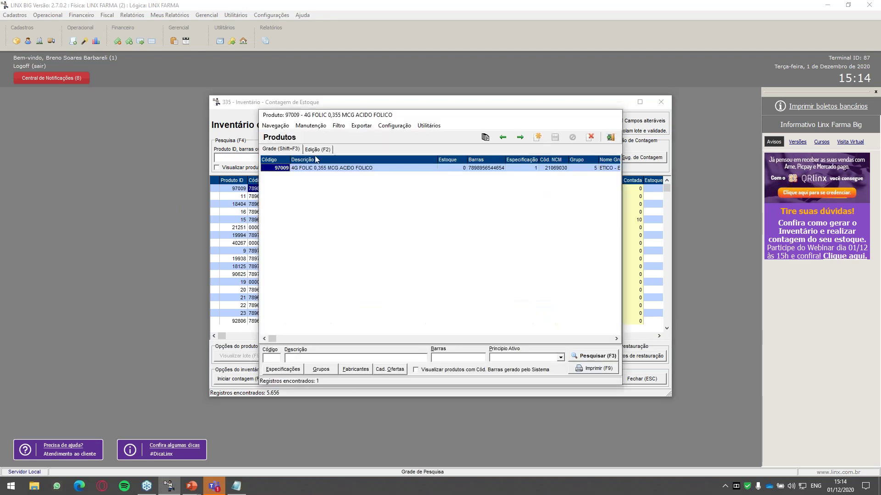
{"action": "left_click", "coordinate": [611, 139]}
{"action": "key", "text": "alt+Tab"}
{"action": "key", "text": "ctrl+v"}
{"action": "key", "text": "Return"}
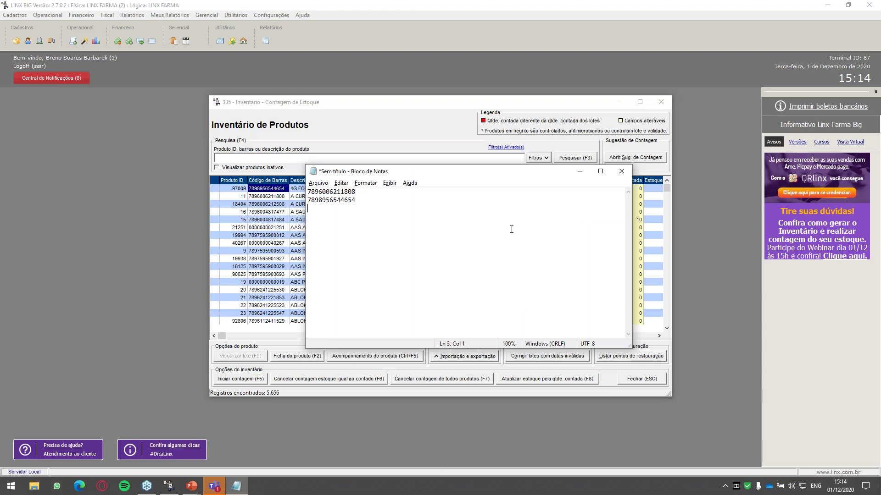
Step: Minimize Notepad and close the inventory window, confirming the closure
{"action": "left_click", "coordinate": [577, 171]}
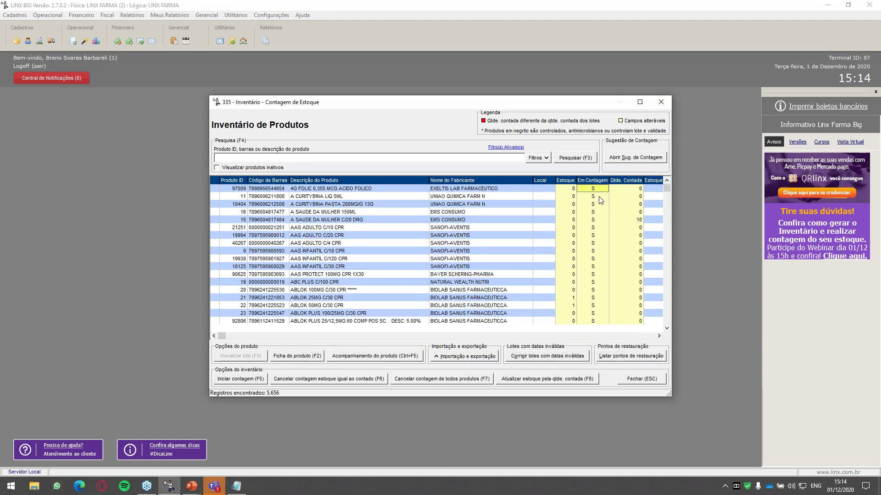
{"action": "left_click", "coordinate": [490, 197]}
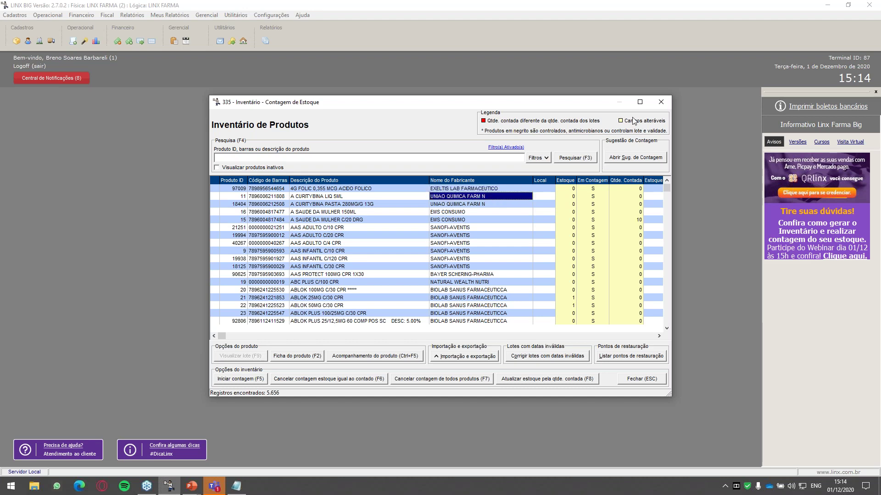
{"action": "left_click", "coordinate": [658, 106]}
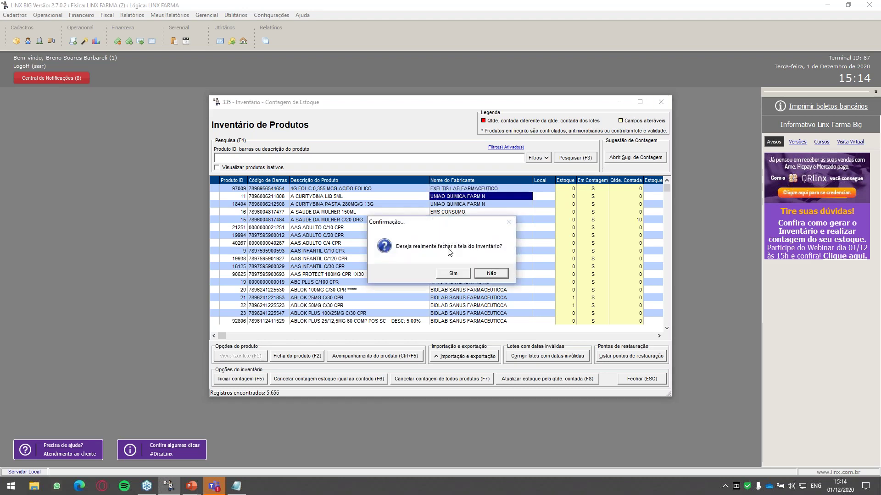
{"action": "left_click", "coordinate": [453, 274]}
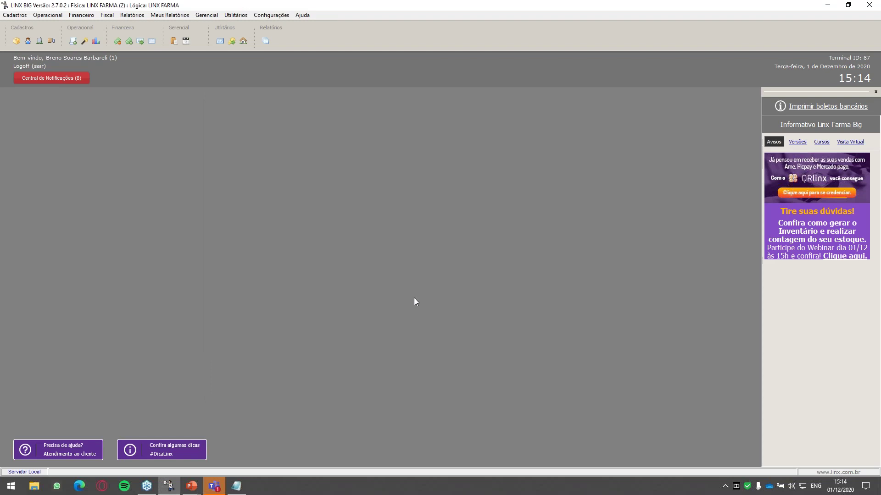
Step: Switch to the PowerPoint slide show to review the path to Contagem por Código de Barras
{"action": "key", "text": "alt+Tab"}
{"action": "key", "text": "alt+Tab"}
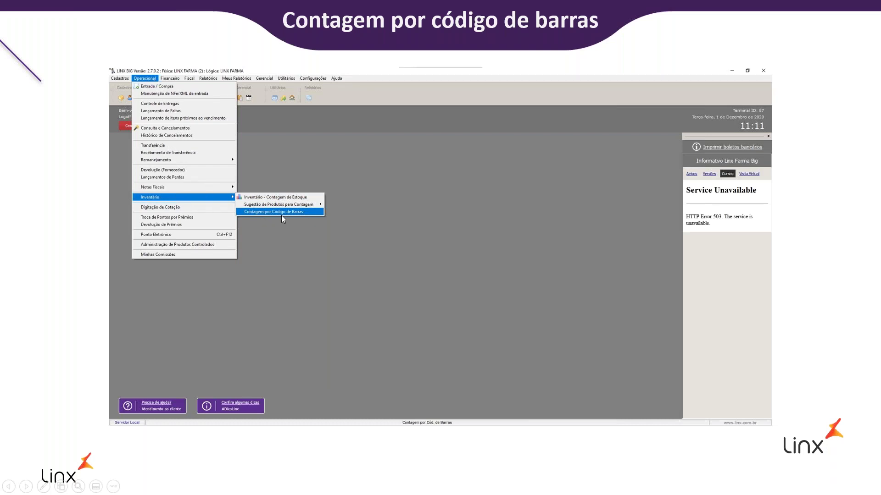
Step: Switch back to LINX BIG and open the Contagem por Código de Barras window
{"action": "key", "text": "alt+Tab"}
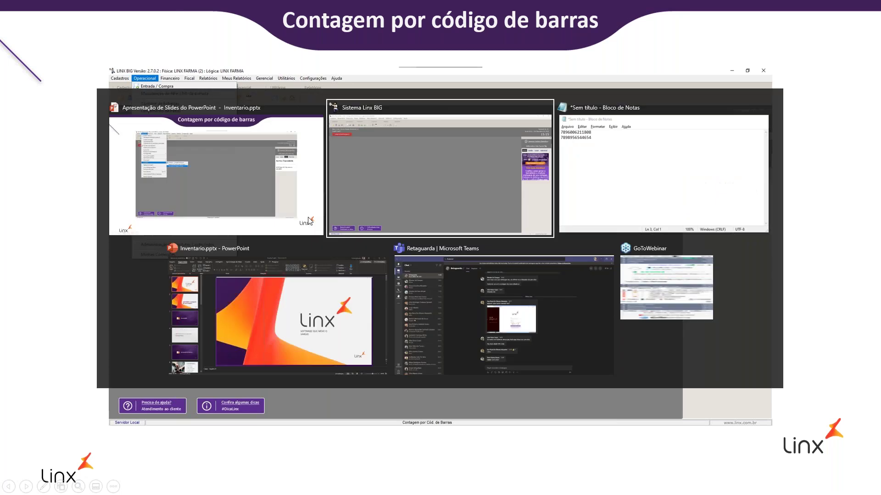
{"action": "left_click", "coordinate": [42, 16]}
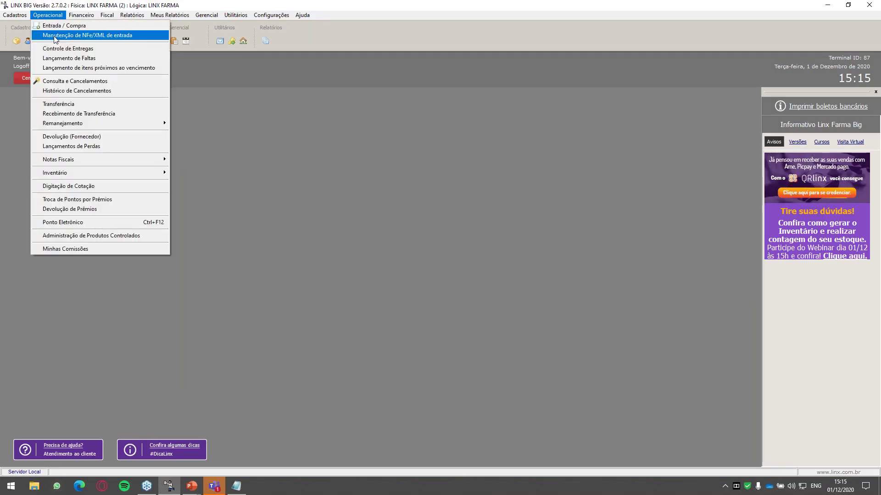
{"action": "mouse_move", "coordinate": [97, 173]}
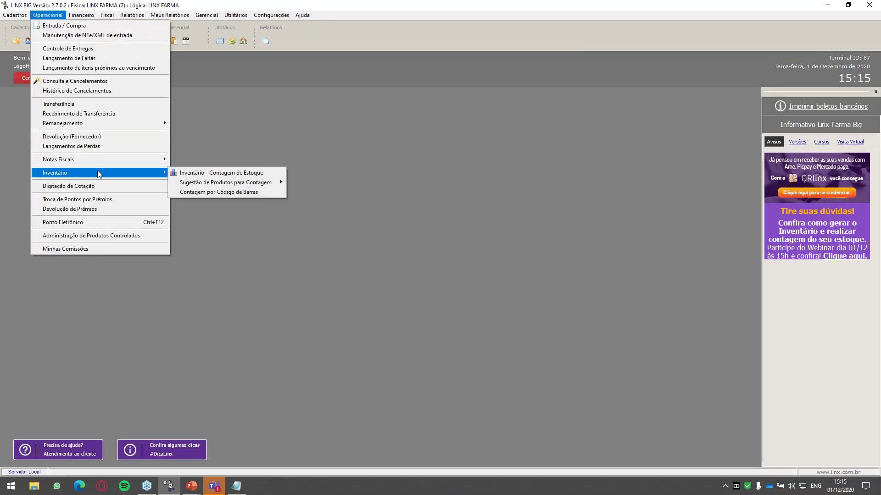
{"action": "left_click", "coordinate": [234, 192]}
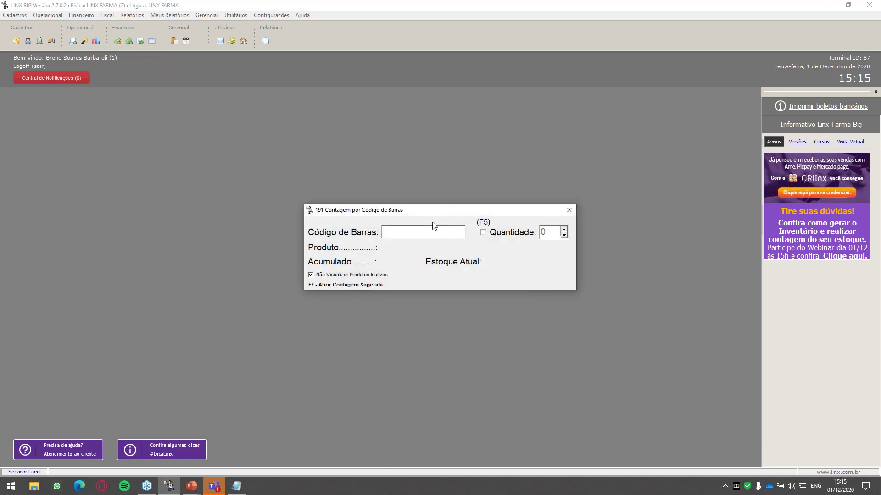
{"action": "left_click", "coordinate": [432, 233]}
{"action": "key", "text": "alt+Tab"}
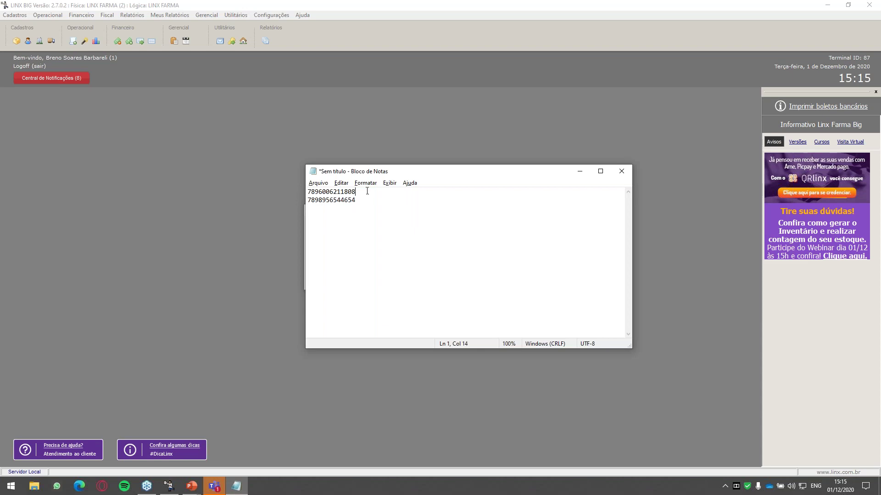
{"action": "key", "text": "shift+Home"}
{"action": "key", "text": "alt+Tab"}
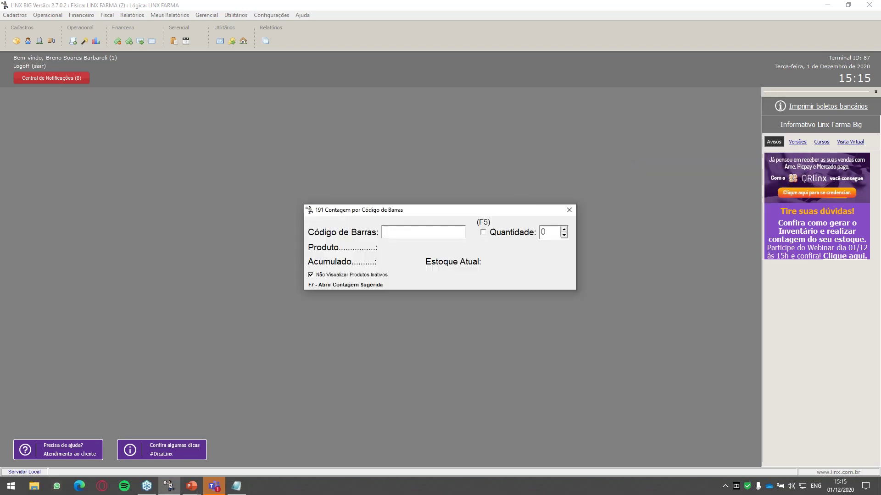
{"action": "key", "text": "ctrl+v"}
{"action": "key", "text": "Return"}
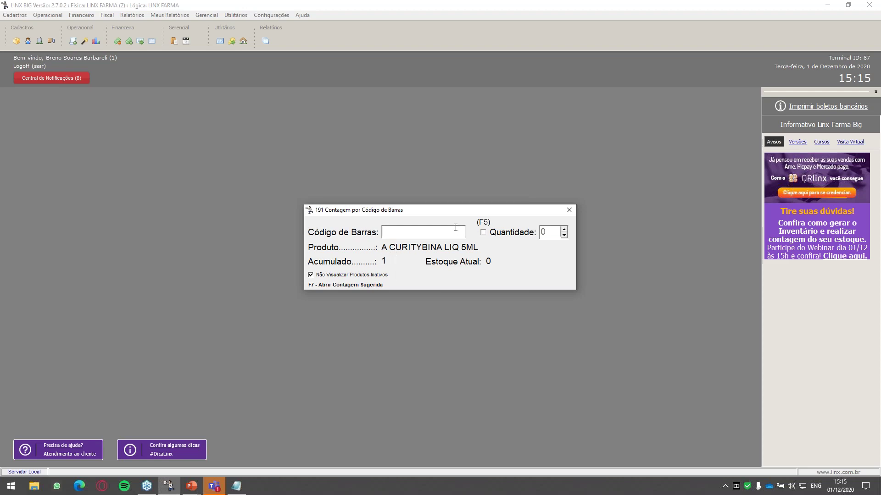
{"action": "type", "text": "7896006211808"}
{"action": "key", "text": "Return"}
{"action": "type", "text": "7896006211808"}
{"action": "key", "text": "Return"}
{"action": "type", "text": "7896006211808"}
{"action": "key", "text": "Return"}
{"action": "type", "text": "7896006211808"}
{"action": "key", "text": "Return"}
{"action": "type", "text": "7896006211808"}
{"action": "left_click", "coordinate": [482, 233]}
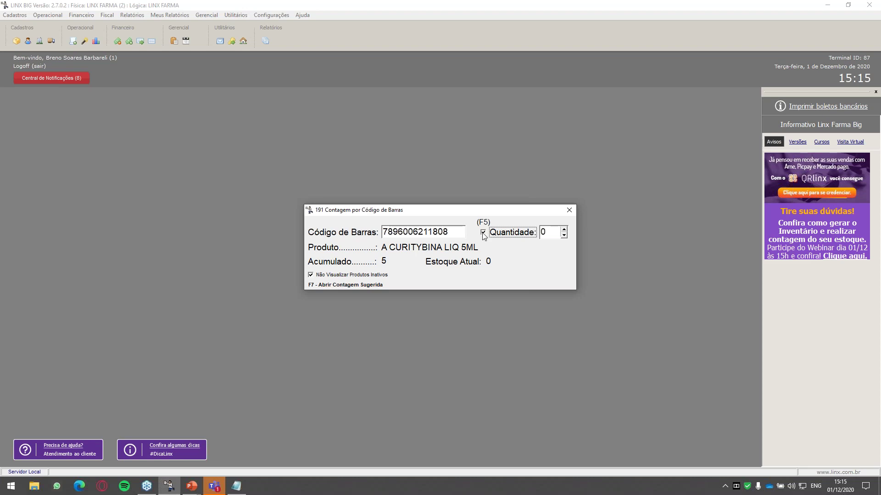
{"action": "left_click_drag", "start_coordinate": [459, 232], "coordinate": [370, 233]}
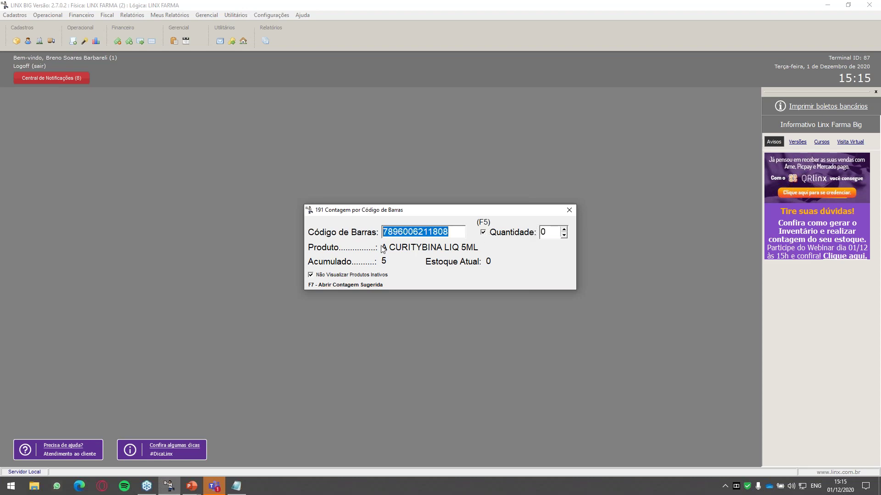
{"action": "left_click", "coordinate": [236, 485]}
{"action": "left_click_drag", "start_coordinate": [357, 201], "coordinate": [308, 200]}
{"action": "key", "text": "ctrl+c"}
{"action": "key", "text": "alt+Tab"}
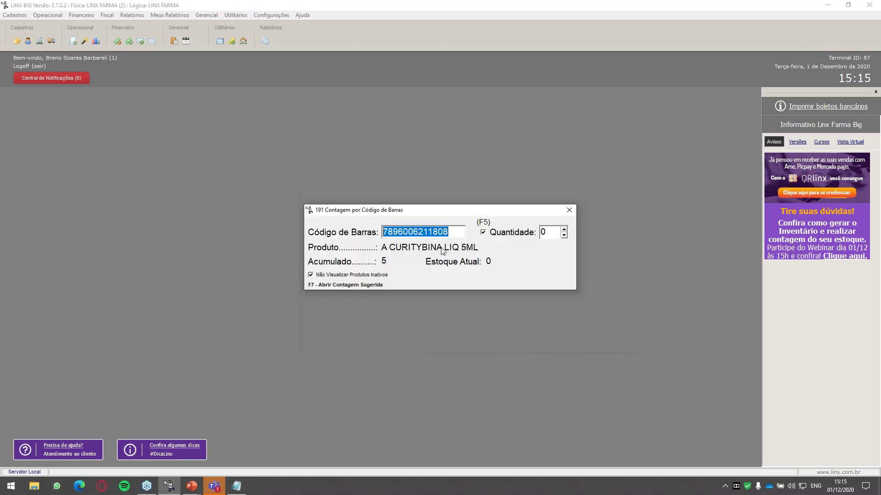
{"action": "key", "text": "ctrl+v"}
{"action": "key", "text": "Return"}
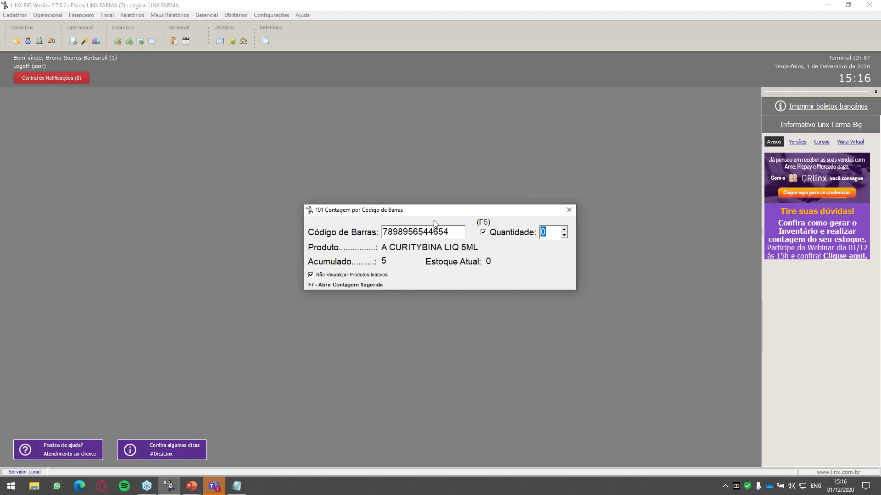
{"action": "type", "text": "10"}
{"action": "key", "text": "Return"}
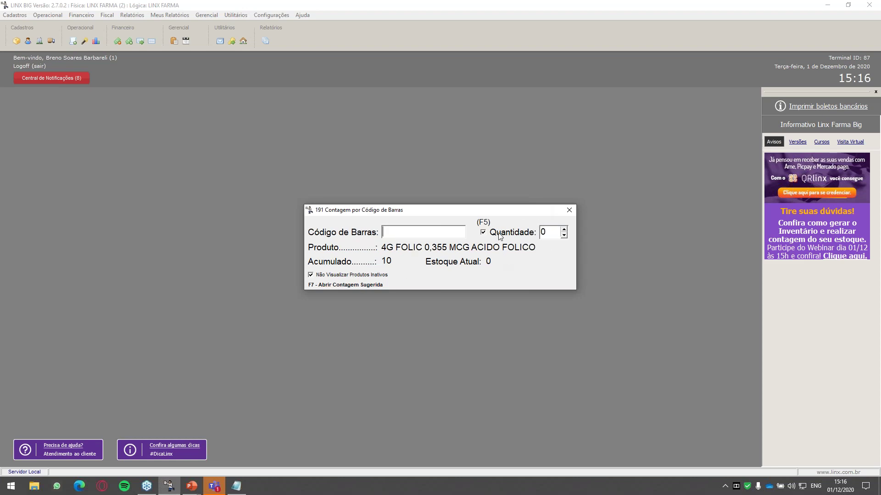
Step: Turn off quantity entry in the barcode count window
{"action": "left_click", "coordinate": [483, 234]}
{"action": "left_click", "coordinate": [601, 322]}
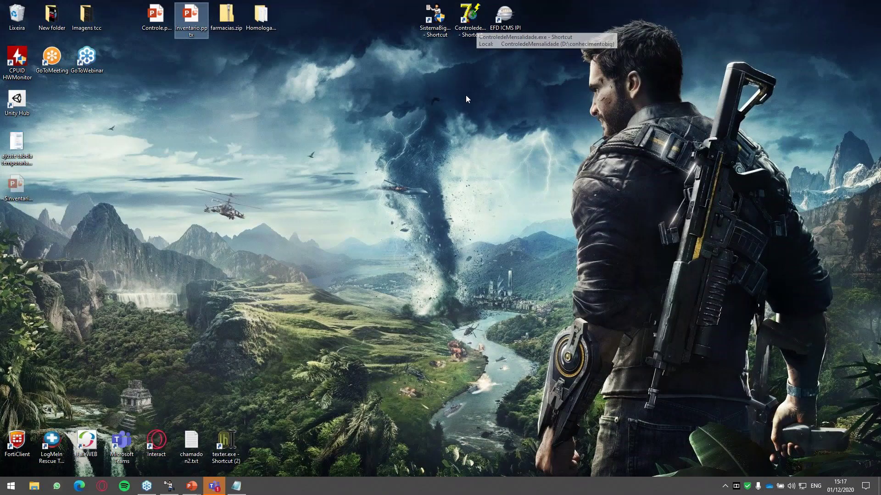
Step: Open the file location of the SistemaBig desktop shortcut in File Explorer and select Vendas.exe
{"action": "right_click", "coordinate": [442, 13]}
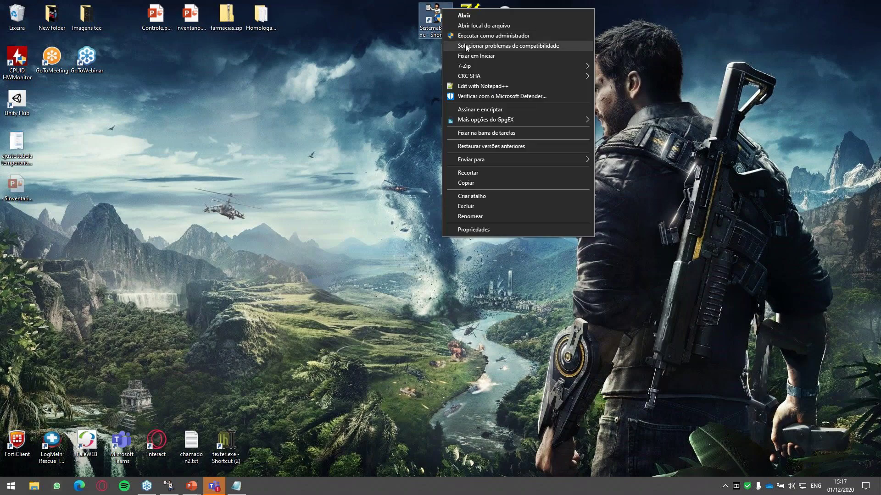
{"action": "left_click", "coordinate": [478, 27]}
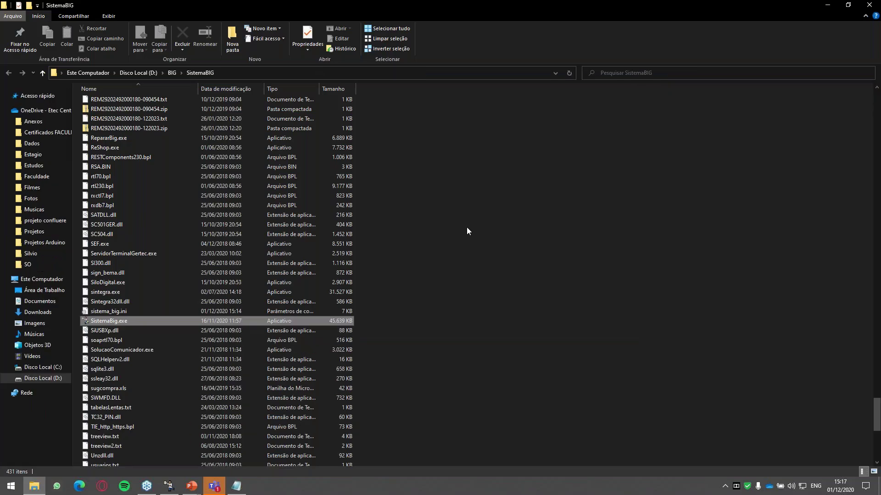
{"action": "type", "text": "vendas"}
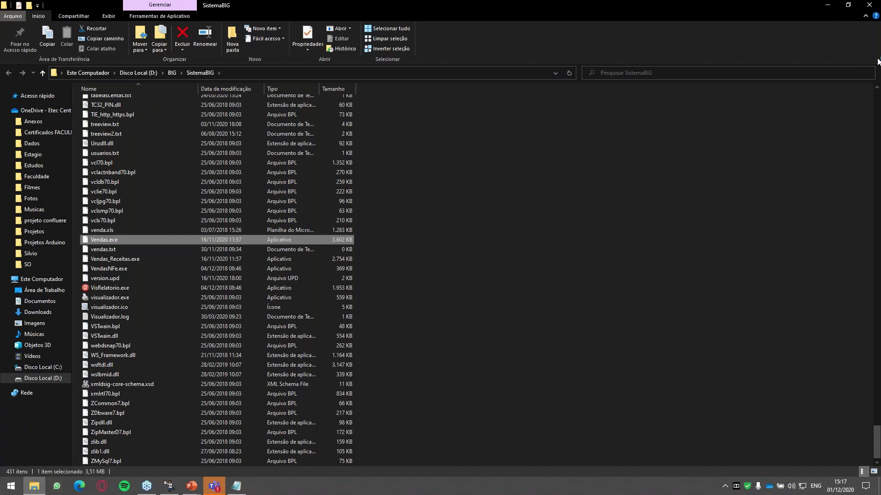
Step: Close File Explorer, open 921 - Contagem por Cód. de Barras in the Vendas window by entering the user code, and close the count window
{"action": "left_click", "coordinate": [868, 8]}
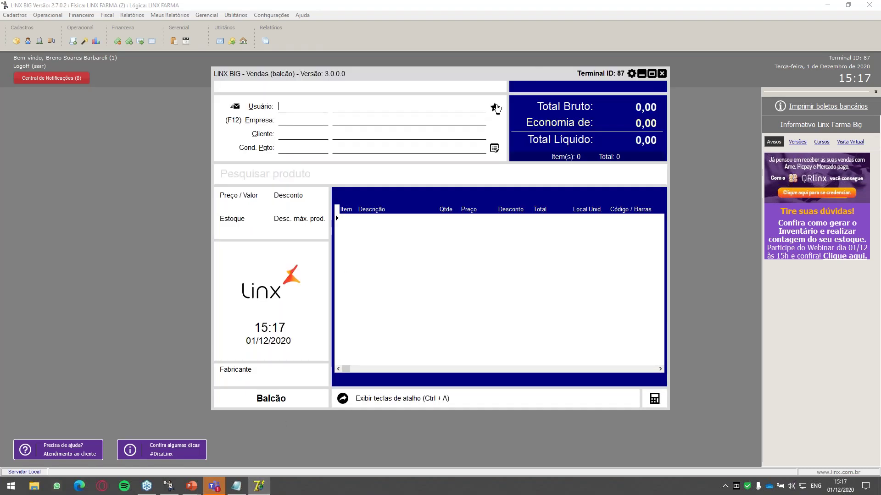
{"action": "left_click", "coordinate": [495, 107]}
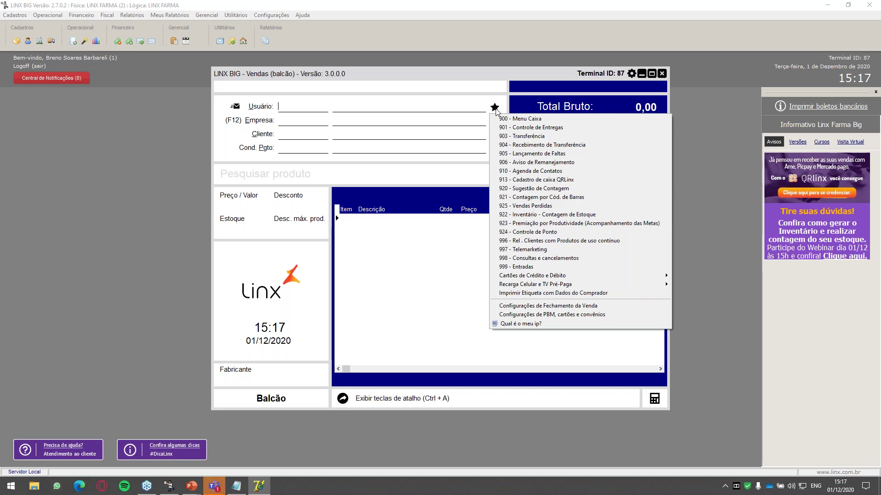
{"action": "left_click", "coordinate": [559, 197]}
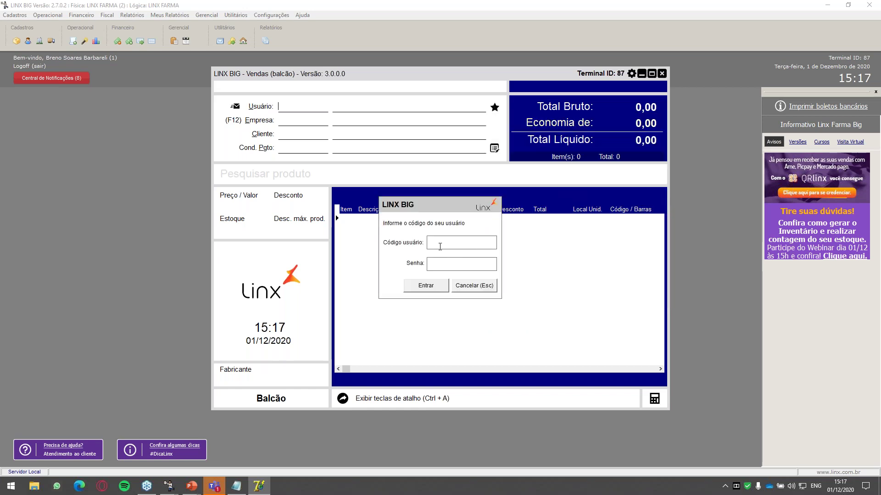
{"action": "type", "text": "1"}
{"action": "key", "text": "Return"}
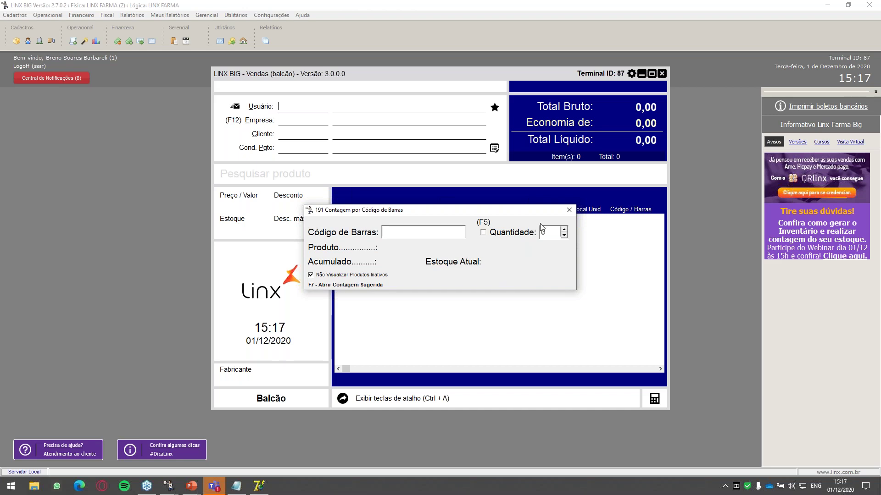
{"action": "left_click", "coordinate": [569, 210]}
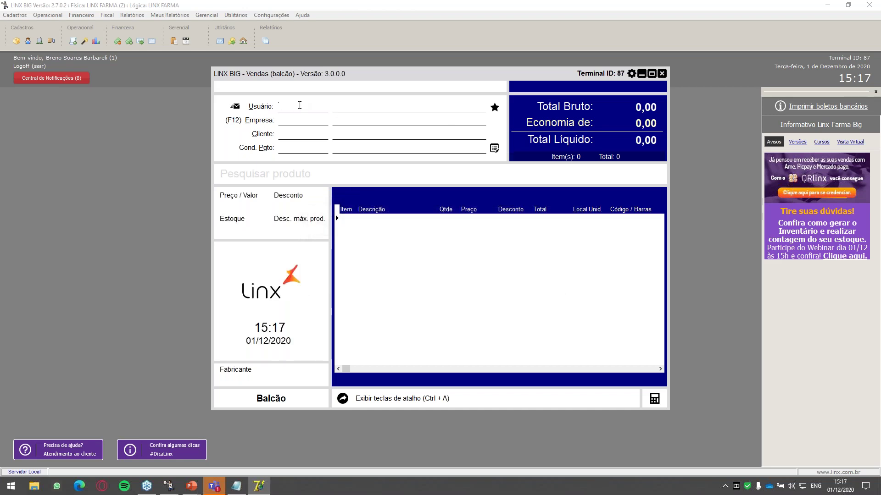
Step: Try to open the barcode count in Vendas with code 921 in the Usuário field, entering the user code and password
{"action": "type", "text": "921"}
{"action": "key", "text": "Return"}
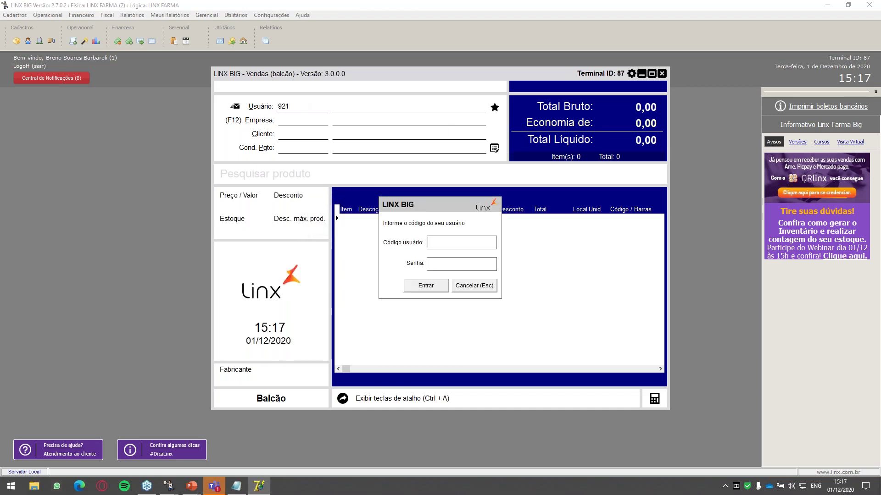
{"action": "type", "text": "1"}
{"action": "key", "text": "Return"}
{"action": "type", "text": "1"}
{"action": "key", "text": "Return"}
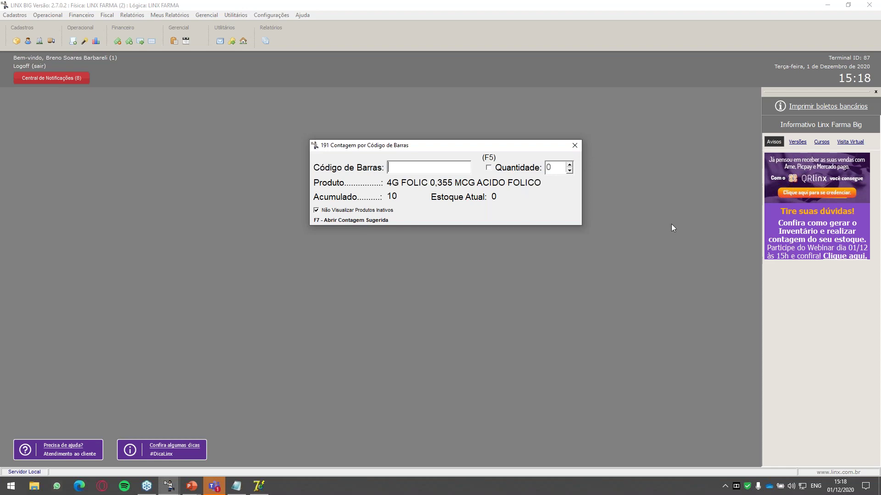
Step: Switch to the frozen Vendas program and force it to close
{"action": "left_click", "coordinate": [880, 220]}
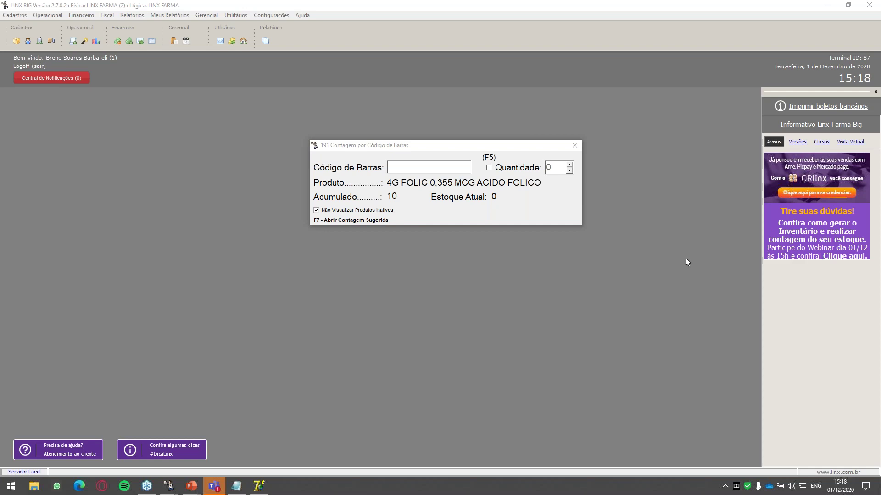
{"action": "left_click", "coordinate": [258, 486]}
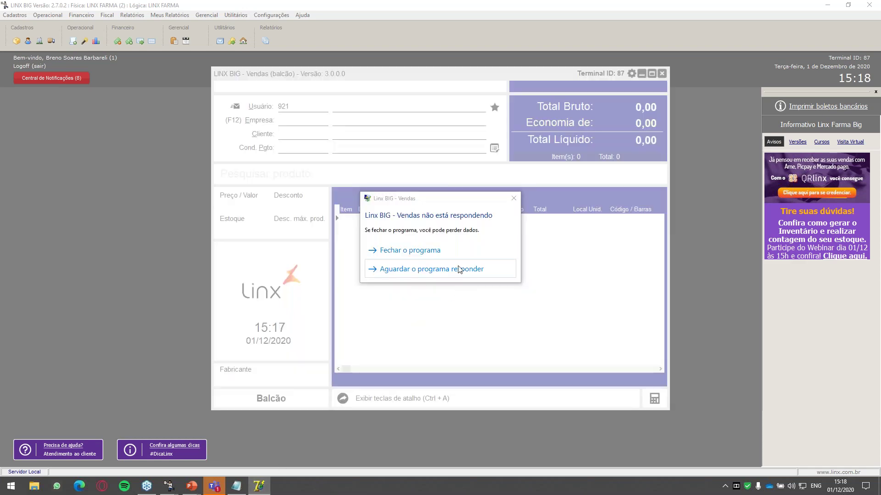
{"action": "left_click", "coordinate": [402, 250]}
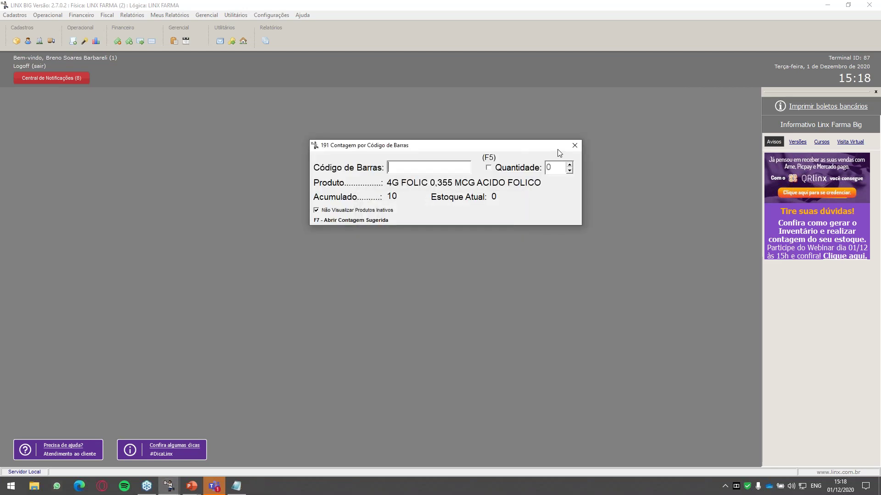
{"action": "left_click", "coordinate": [752, 144]}
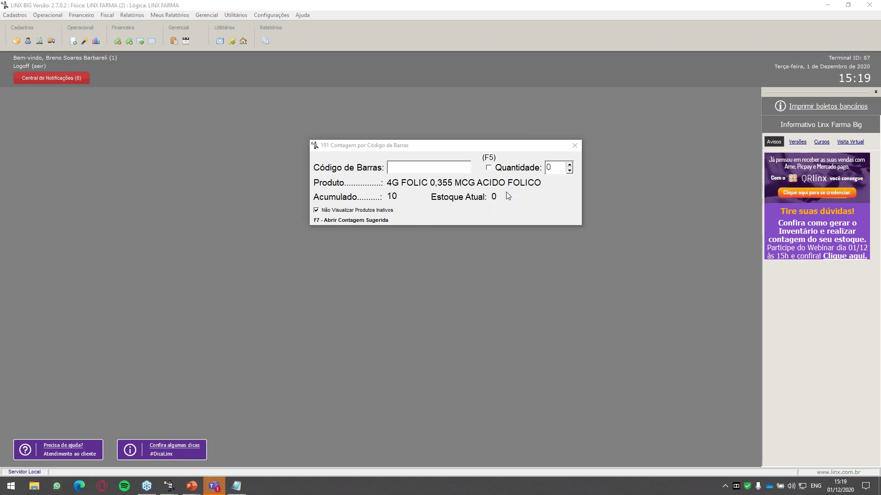
{"action": "left_click", "coordinate": [237, 487]}
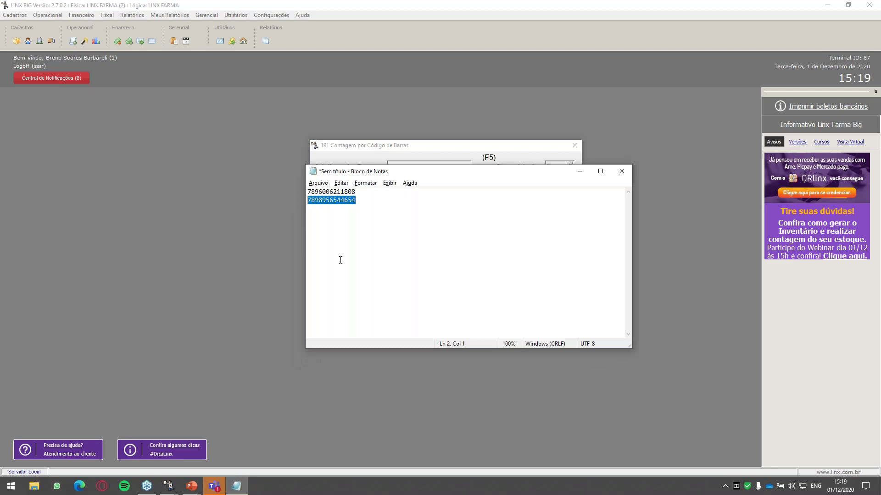
{"action": "key", "text": "ctrl+c"}
{"action": "key", "text": "alt+Tab"}
{"action": "key", "text": "ctrl+v"}
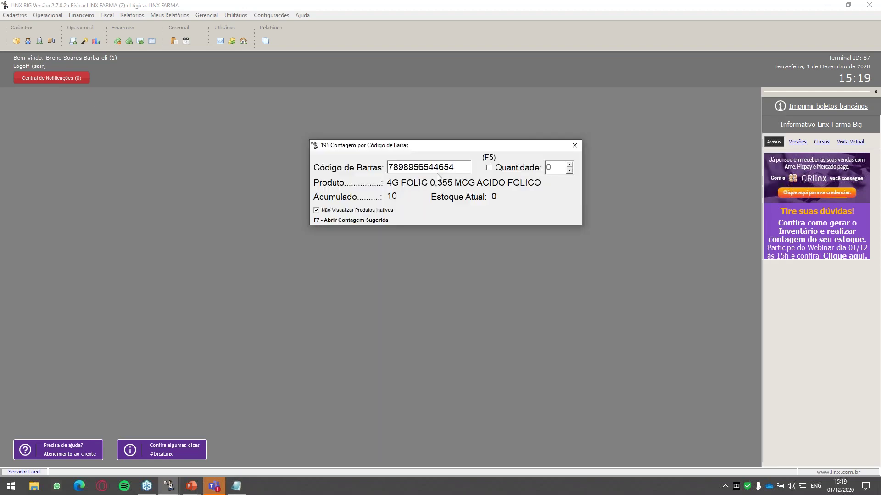
{"action": "key", "text": "Return"}
{"action": "key", "text": "ctrl+v"}
{"action": "key", "text": "Return"}
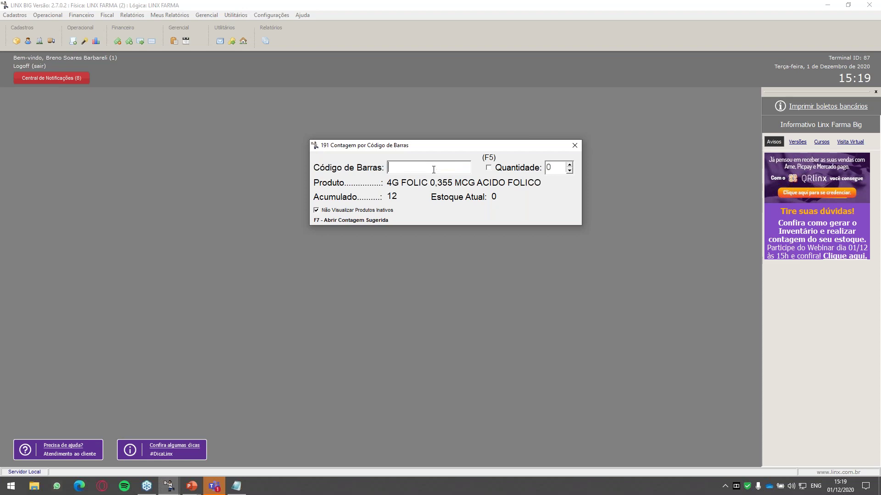
{"action": "key", "text": "ctrl+v"}
{"action": "left_click", "coordinate": [489, 168]}
{"action": "key", "text": "Tab"}
{"action": "type", "text": "5"}
{"action": "key", "text": "Return"}
{"action": "left_click", "coordinate": [745, 151]}
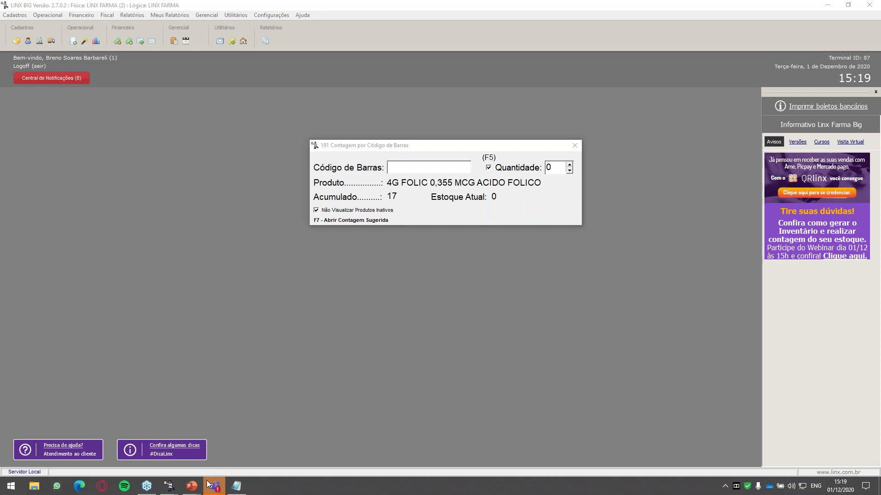
Step: Switch to the PowerPoint slide show to view the Contagem de controlados slide, and return to LINX BIG
{"action": "mouse_move", "coordinate": [193, 486]}
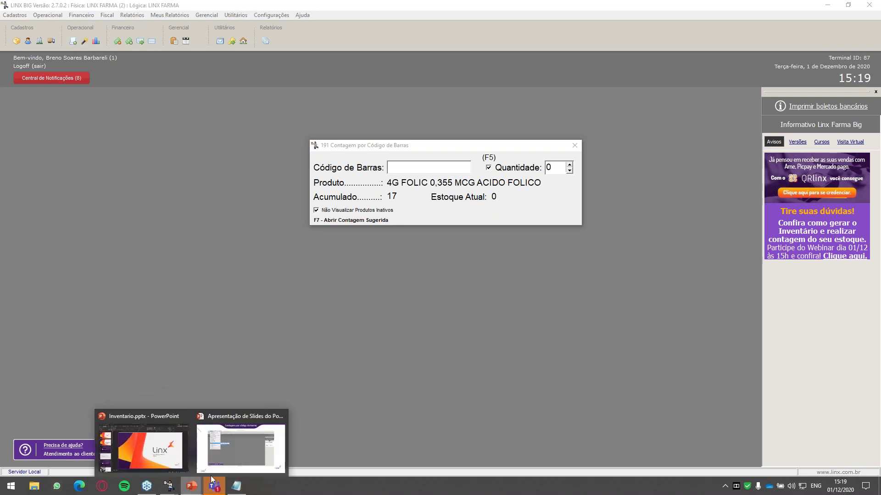
{"action": "left_click", "coordinate": [242, 457]}
{"action": "left_click", "coordinate": [501, 214]}
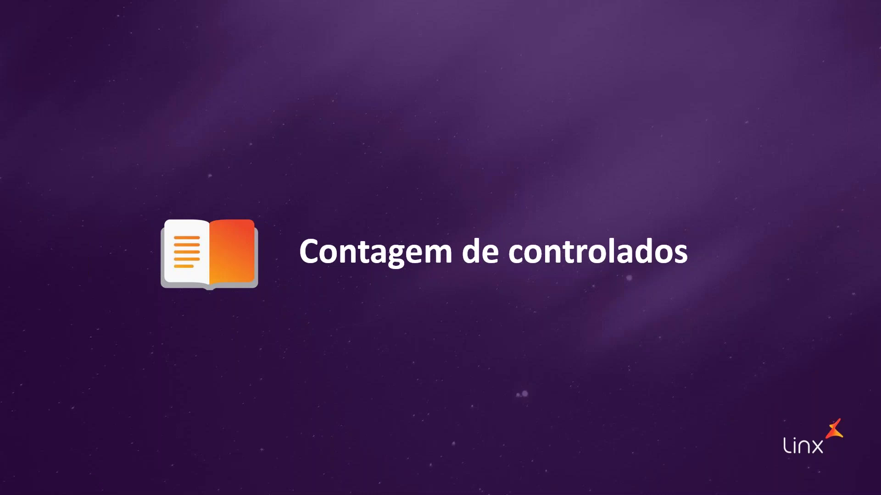
{"action": "key", "text": "Right"}
{"action": "key", "text": "Left"}
{"action": "key", "text": "alt+Tab"}
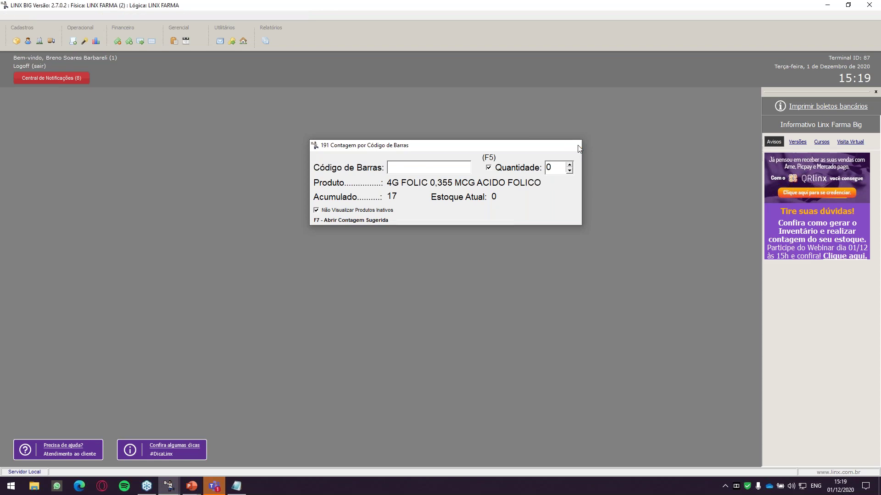
Step: Close the barcode count window and open the Inventário - Contagem de Estoque screen
{"action": "left_click", "coordinate": [578, 146]}
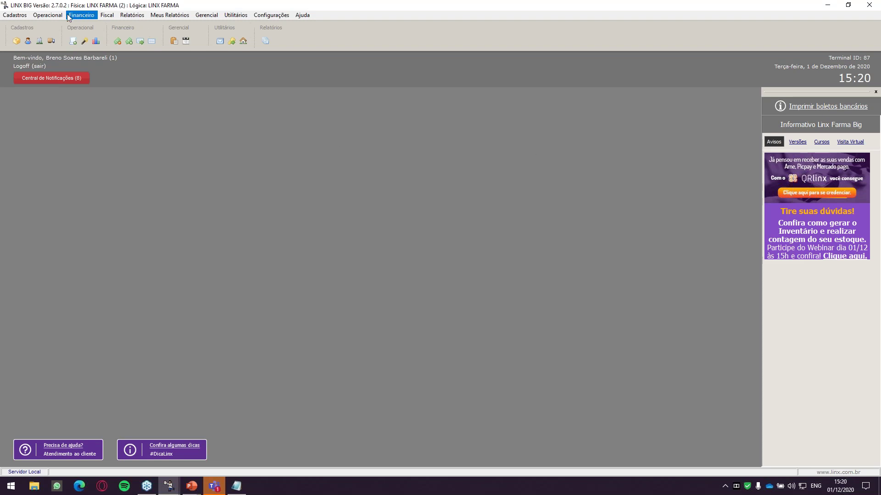
{"action": "left_click", "coordinate": [47, 16]}
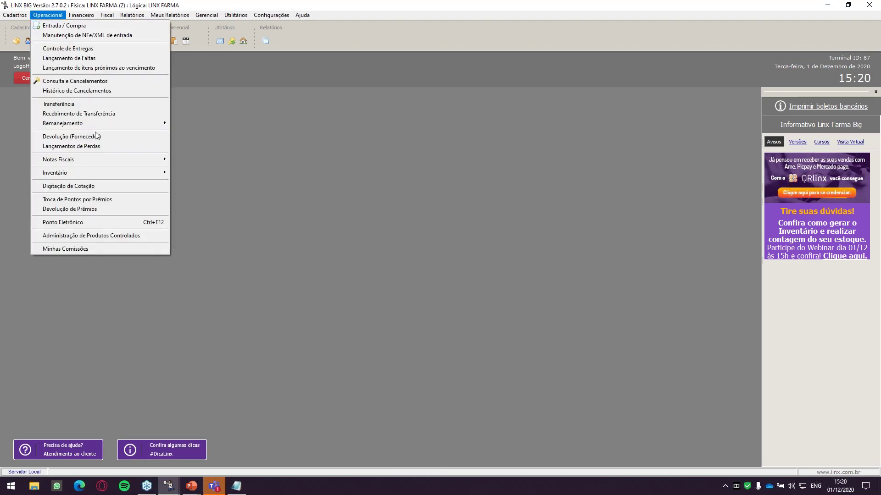
{"action": "left_click", "coordinate": [186, 84]}
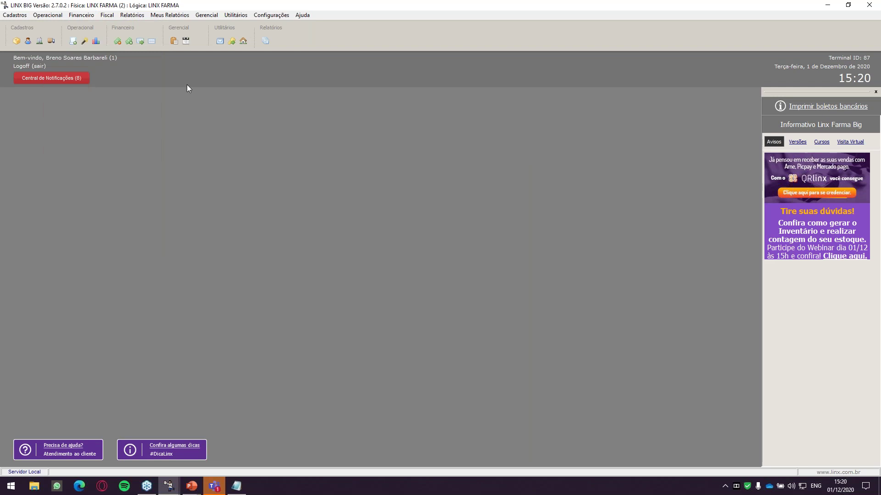
{"action": "left_click", "coordinate": [95, 41]}
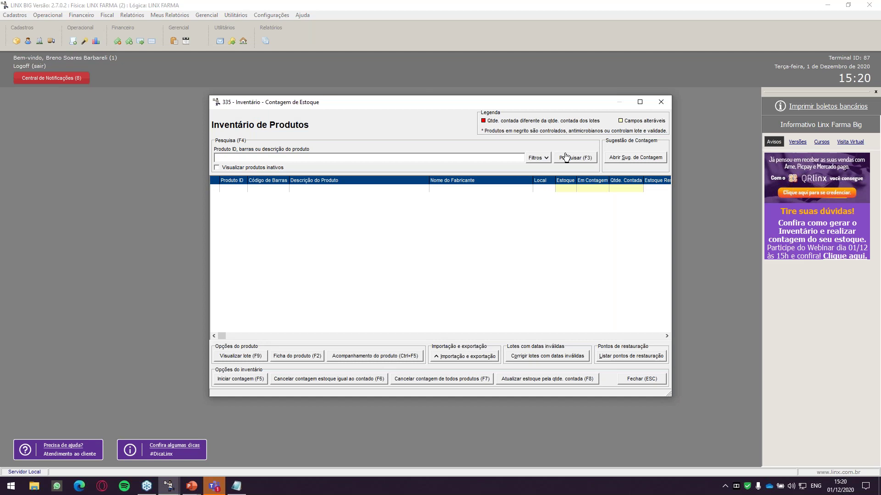
Step: Filter the inventory by special control types Controlado and Antimicrobiano, and search for the products
{"action": "left_click", "coordinate": [541, 161]}
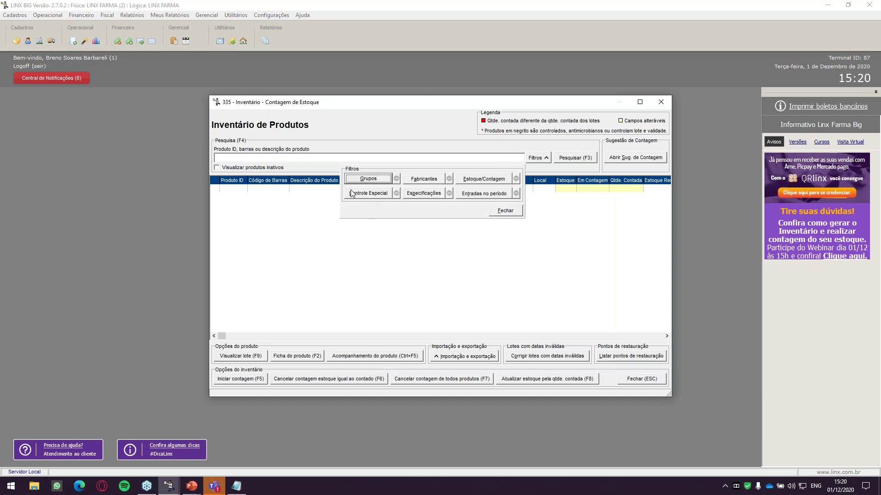
{"action": "left_click", "coordinate": [378, 194]}
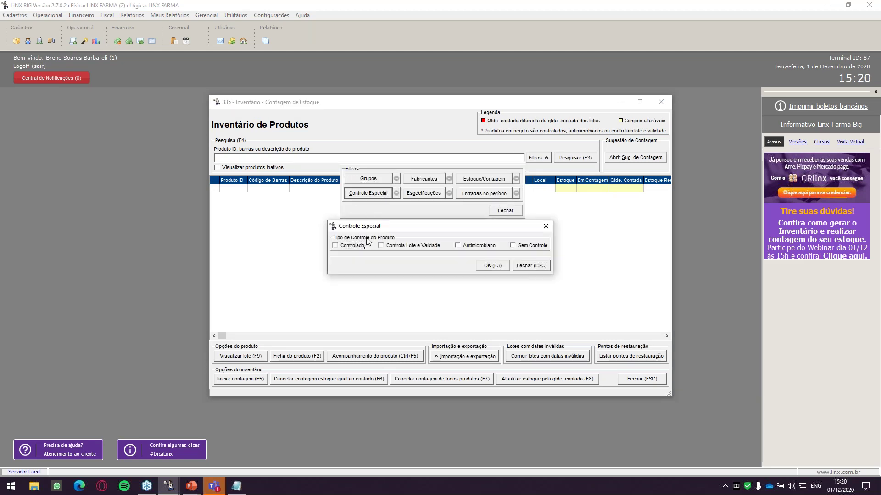
{"action": "left_click", "coordinate": [487, 248]}
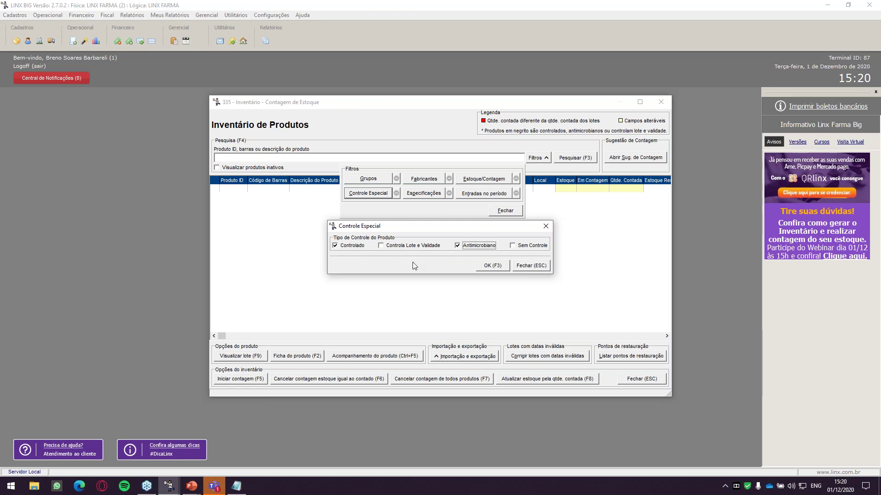
{"action": "left_click", "coordinate": [493, 269]}
{"action": "left_click", "coordinate": [506, 211]}
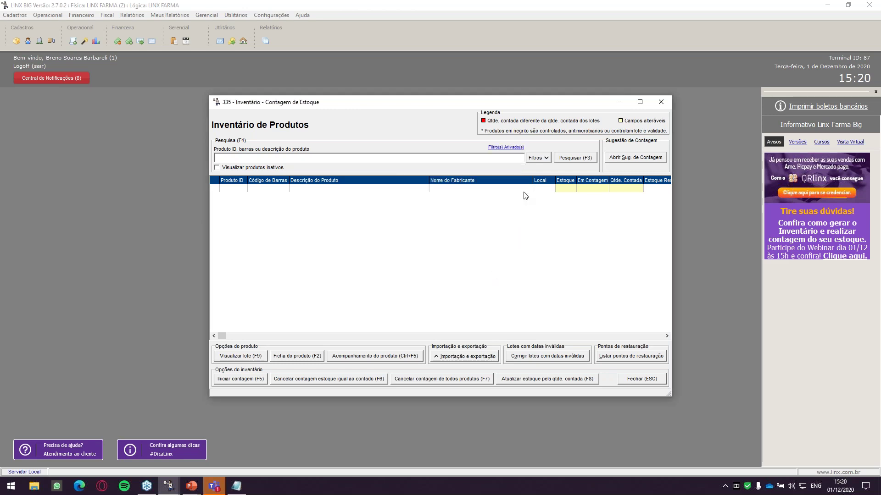
{"action": "left_click", "coordinate": [575, 158]}
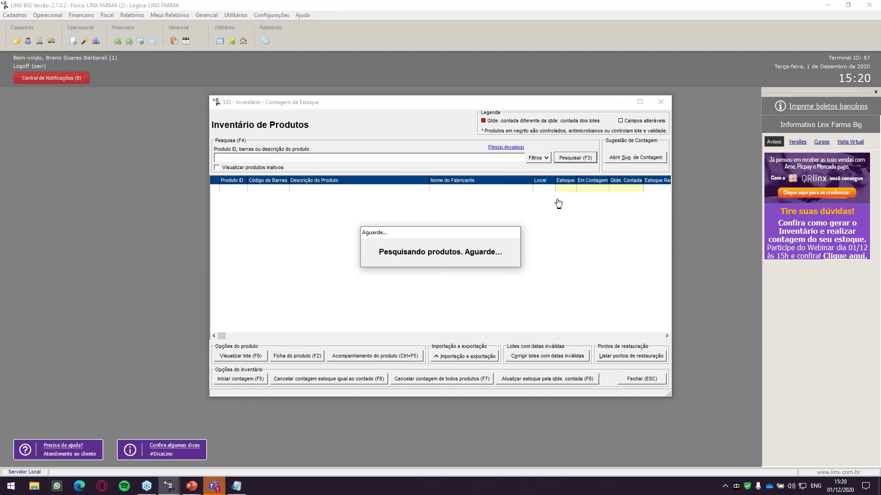
Step: Look through the filtered list of controlled and antimicrobial products and their manufacturers and locations
{"action": "left_click", "coordinate": [456, 220]}
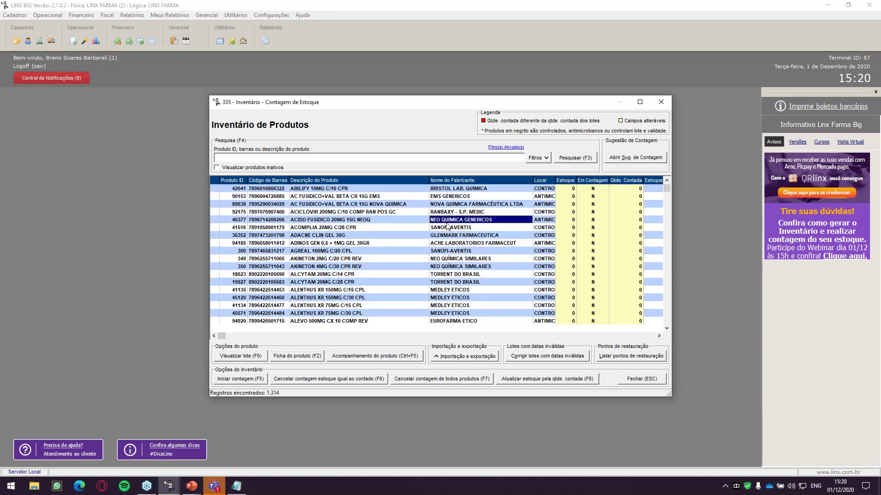
{"action": "left_click", "coordinate": [352, 191]}
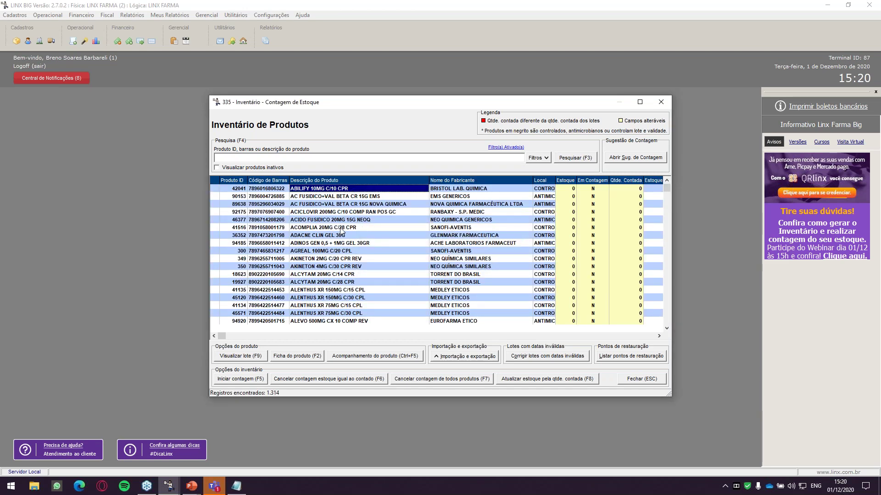
{"action": "left_click", "coordinate": [431, 243]}
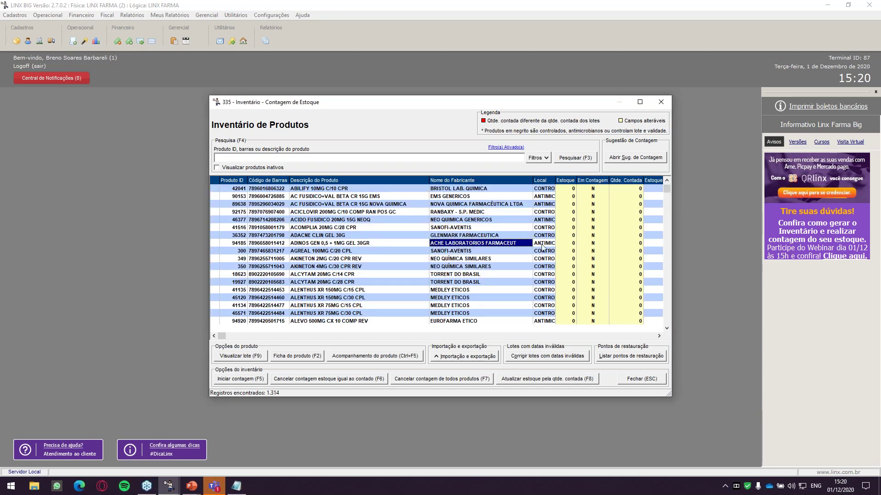
{"action": "left_click", "coordinate": [274, 276]}
{"action": "key", "text": "Right"}
{"action": "key", "text": "Down"}
{"action": "key", "text": "Down"}
{"action": "key", "text": "Down"}
{"action": "key", "text": "Down"}
{"action": "key", "text": "Down"}
{"action": "key", "text": "Down"}
{"action": "key", "text": "Down"}
{"action": "key", "text": "Down"}
{"action": "key", "text": "Down"}
{"action": "key", "text": "Down"}
{"action": "key", "text": "Down"}
{"action": "key", "text": "Down"}
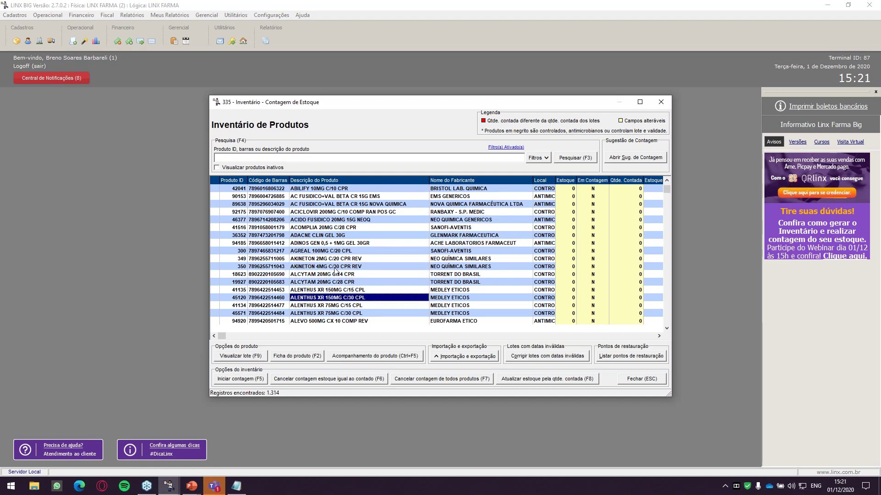
{"action": "scroll", "coordinate": [335, 271], "scroll_direction": "down", "scroll_amount": 20}
{"action": "scroll", "coordinate": [335, 271], "scroll_direction": "up", "scroll_amount": 20}
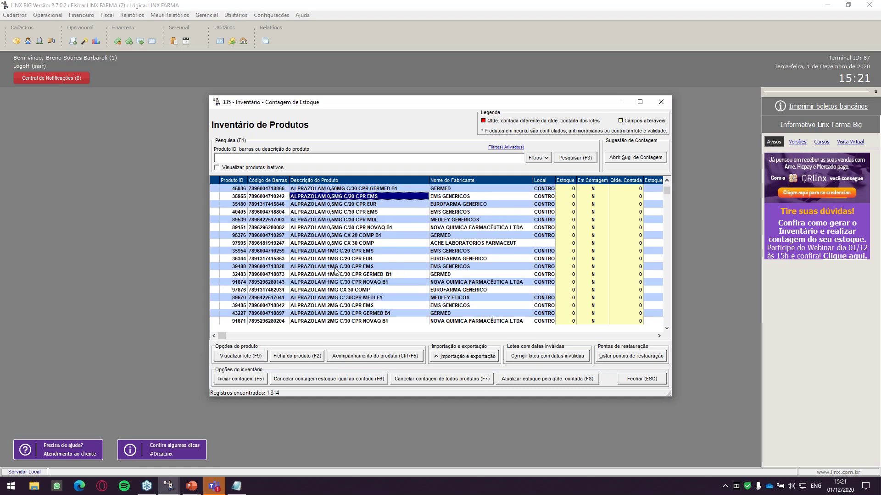
{"action": "scroll", "coordinate": [335, 271], "scroll_direction": "up", "scroll_amount": 20}
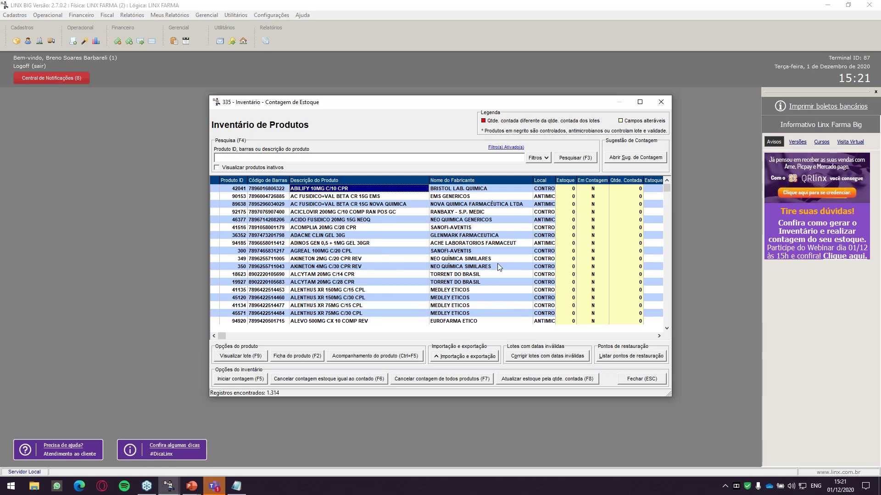
Step: Start the stock count for all filtered controlled and antimicrobial products and confirm marking them
{"action": "left_click", "coordinate": [592, 189]}
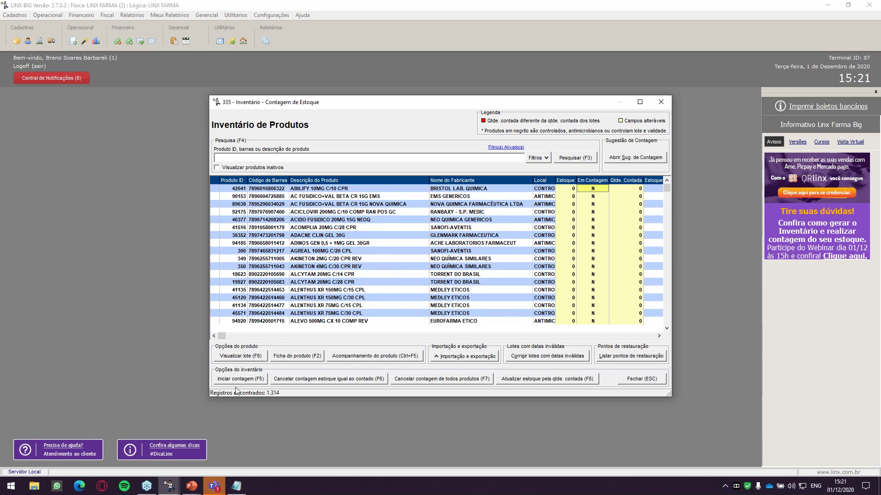
{"action": "left_click", "coordinate": [247, 379]}
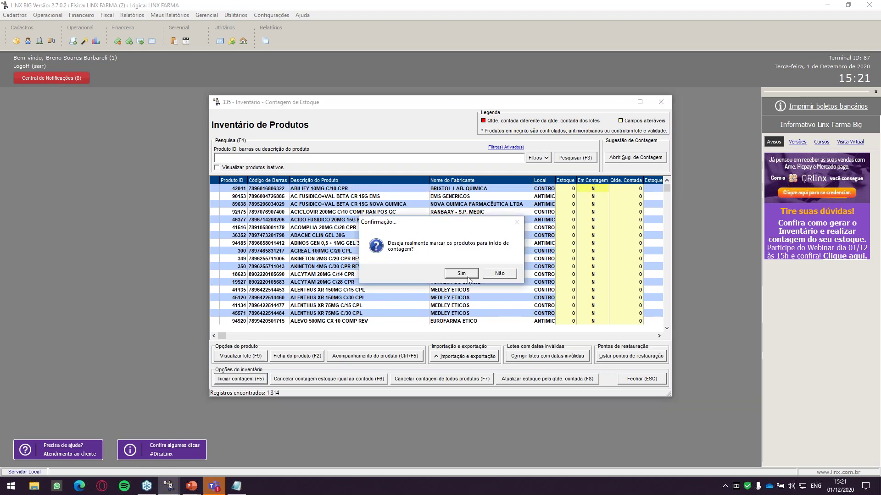
{"action": "left_click", "coordinate": [461, 273]}
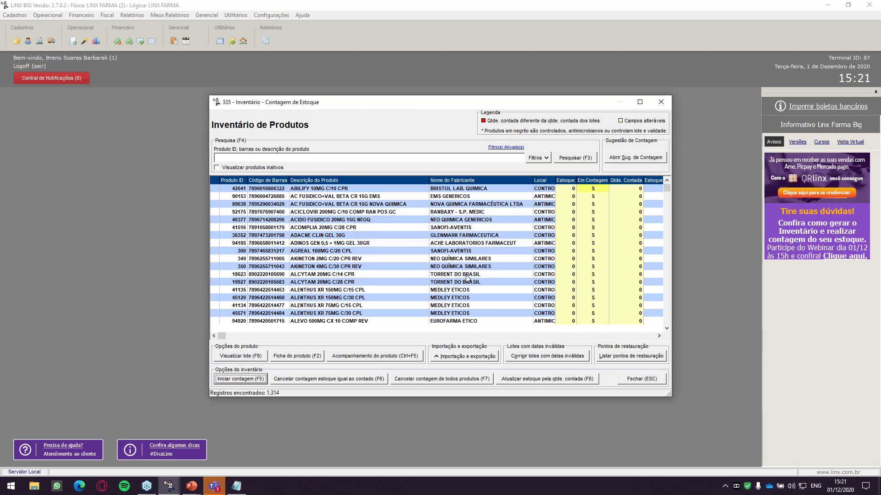
Step: Look through the product list to check the Em Contagem status of the controlled and antimicrobial items
{"action": "left_click", "coordinate": [579, 213]}
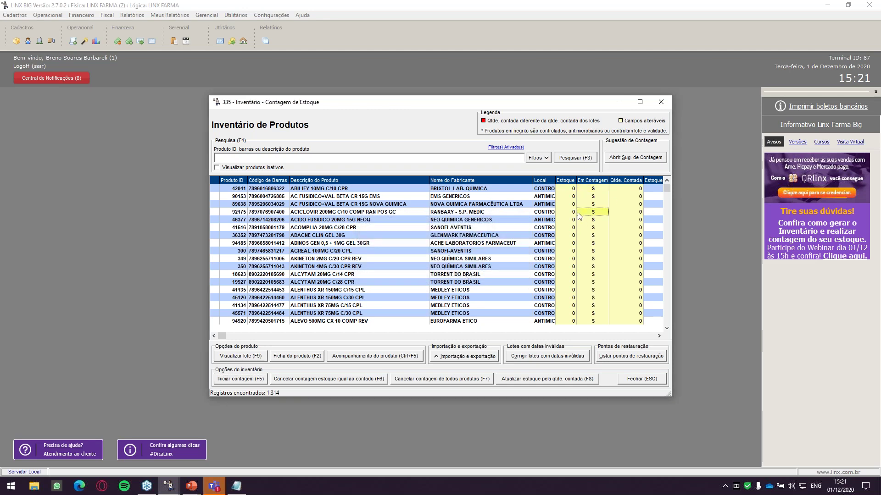
{"action": "key", "text": "Up"}
{"action": "key", "text": "Down"}
{"action": "key", "text": "Down"}
{"action": "key", "text": "Down"}
{"action": "key", "text": "Down"}
{"action": "key", "text": "Down"}
{"action": "key", "text": "Down"}
{"action": "key", "text": "Down"}
{"action": "key", "text": "Down"}
{"action": "key", "text": "Down"}
{"action": "key", "text": "Down"}
{"action": "key", "text": "Down"}
{"action": "key", "text": "Down"}
{"action": "key", "text": "Down"}
{"action": "key", "text": "Down"}
{"action": "key", "text": "Down"}
{"action": "key", "text": "Down"}
{"action": "key", "text": "Down"}
{"action": "key", "text": "Down"}
{"action": "key", "text": "Down"}
{"action": "key", "text": "Down"}
{"action": "scroll", "coordinate": [580, 217], "scroll_direction": "down", "scroll_amount": 20}
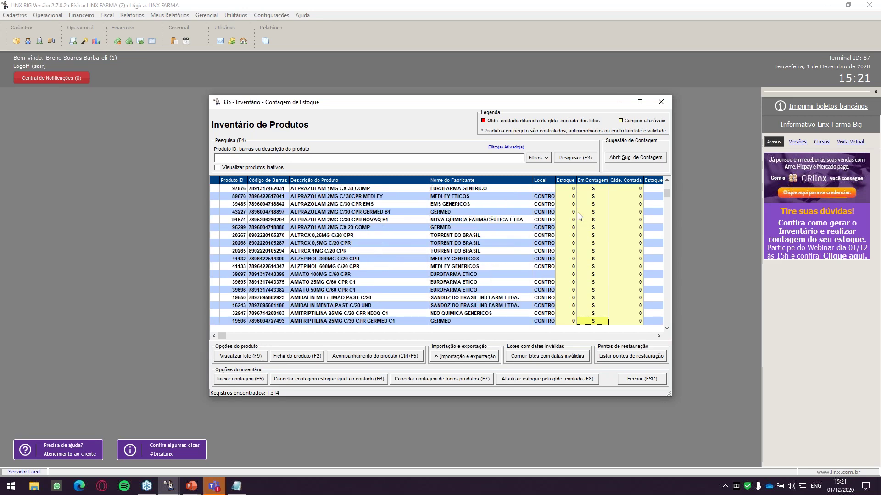
{"action": "scroll", "coordinate": [580, 217], "scroll_direction": "up", "scroll_amount": 17}
{"action": "scroll", "coordinate": [580, 217], "scroll_direction": "up", "scroll_amount": 15}
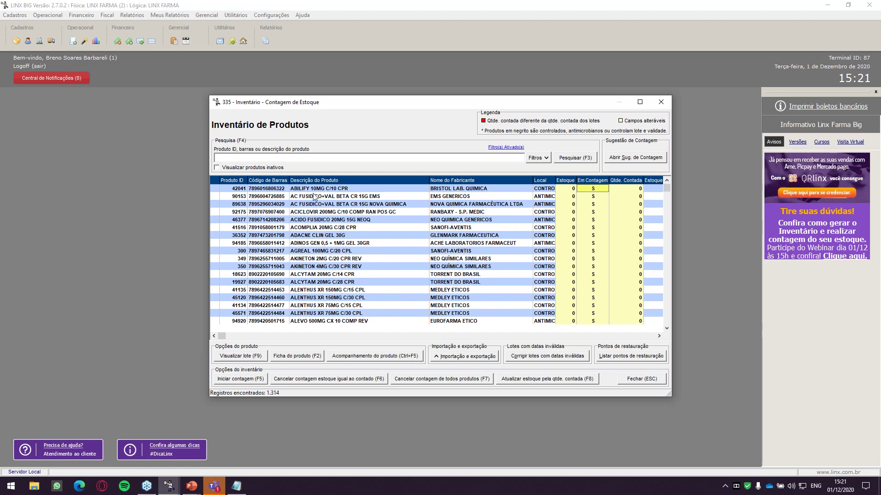
{"action": "left_click_drag", "start_coordinate": [312, 190], "coordinate": [339, 268]}
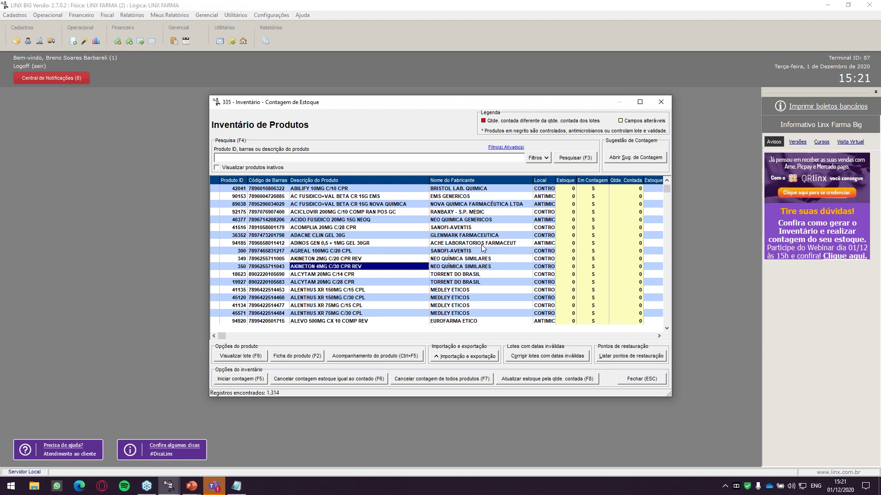
Step: Search the inventory for the Alevo products and set the counted quantity of ALEVO 500MG CX 10 COMP REV to 10
{"action": "left_click", "coordinate": [409, 160]}
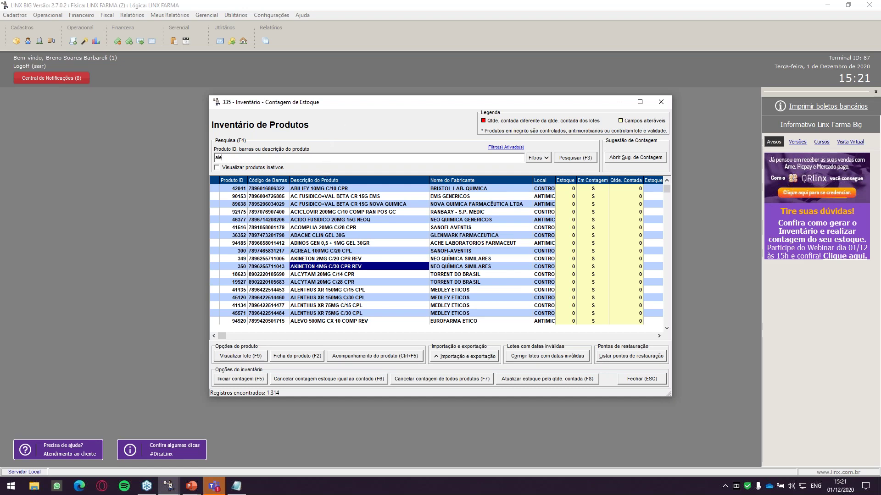
{"action": "key", "text": "Return"}
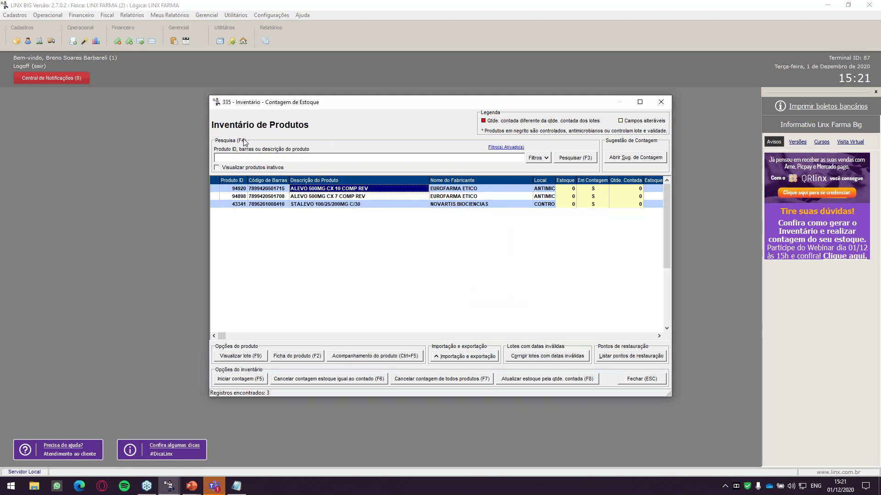
{"action": "left_click", "coordinate": [637, 191]}
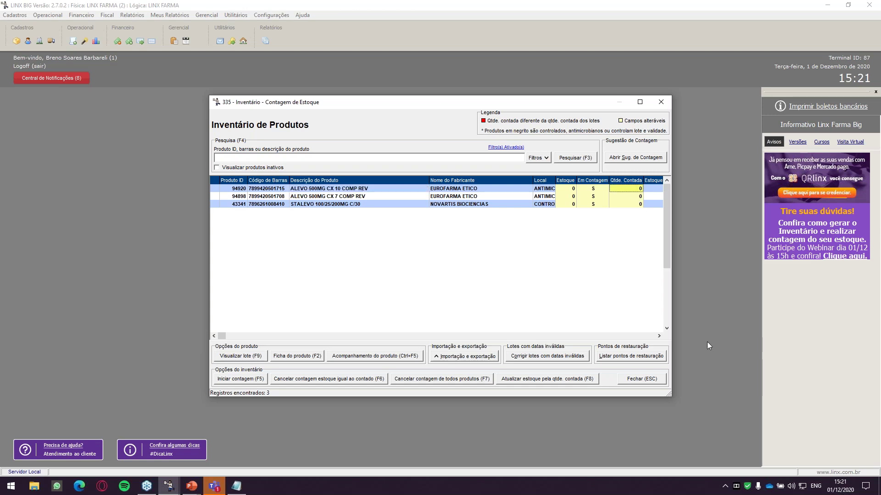
{"action": "type", "text": "10"}
{"action": "key", "text": "Return"}
Step: Open the lots of ALEVO 500MG CX 10 COMP REV and check the editable lot, date and counted quantity fields
{"action": "left_click", "coordinate": [215, 189]}
{"action": "left_click", "coordinate": [255, 358]}
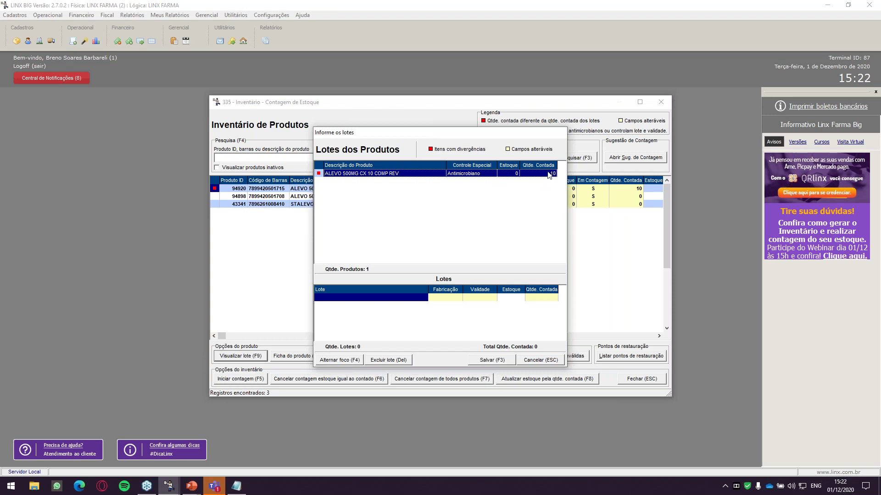
{"action": "left_click", "coordinate": [436, 298]}
{"action": "left_click", "coordinate": [480, 298]}
{"action": "left_click", "coordinate": [554, 298]}
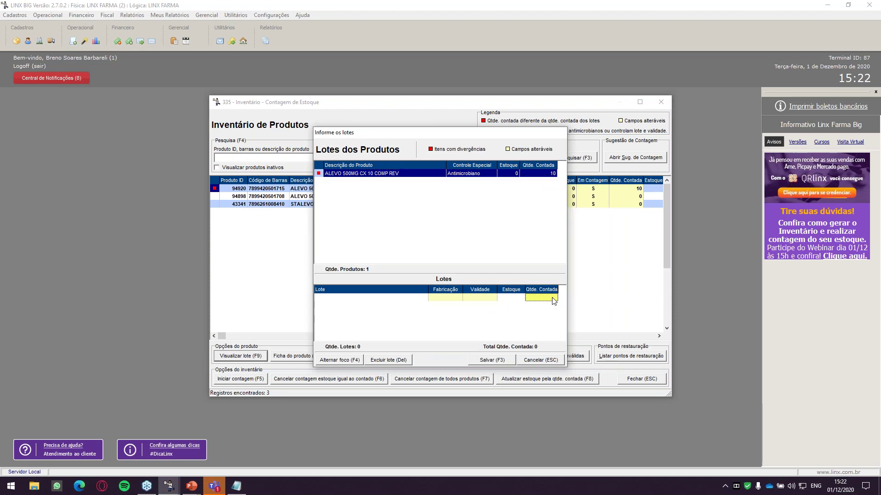
Step: Add lot ABCD with manufacture date 30/11/2020, expiry date 30/11/2022 and counted quantity 5
{"action": "left_click", "coordinate": [412, 300]}
{"action": "type", "text": "ABCD"}
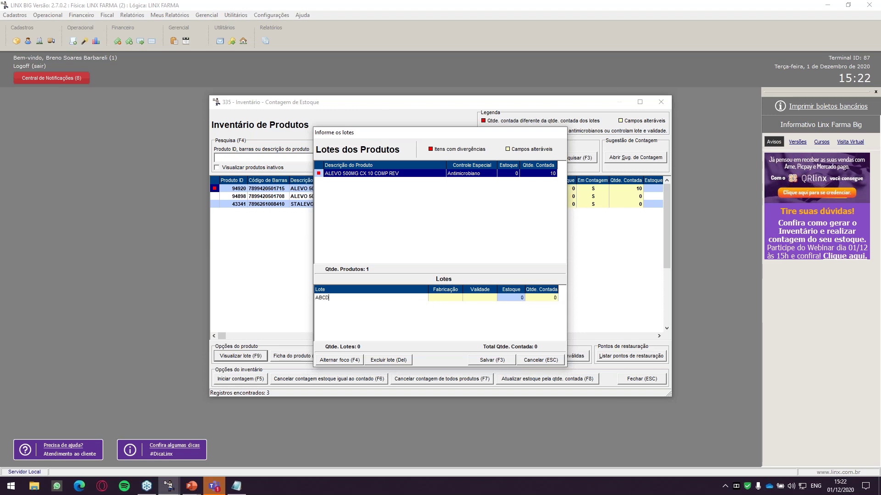
{"action": "key", "text": "Return"}
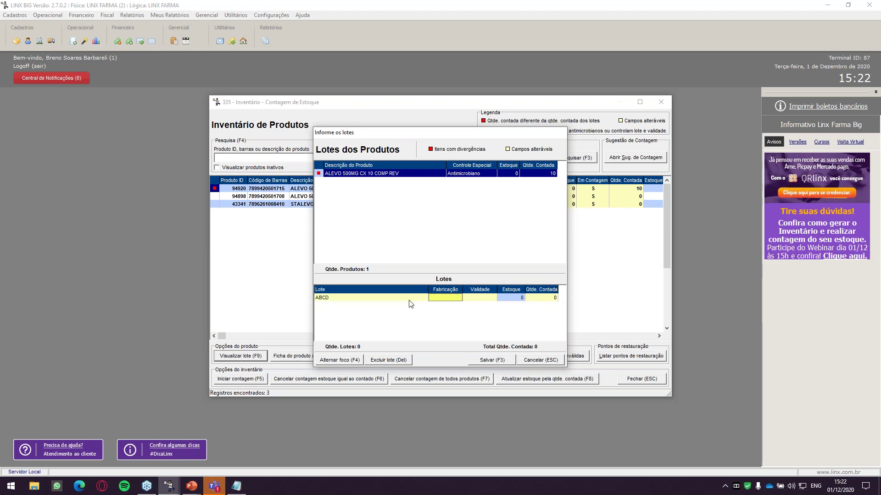
{"action": "type", "text": "30/11/2020"}
{"action": "key", "text": "Return"}
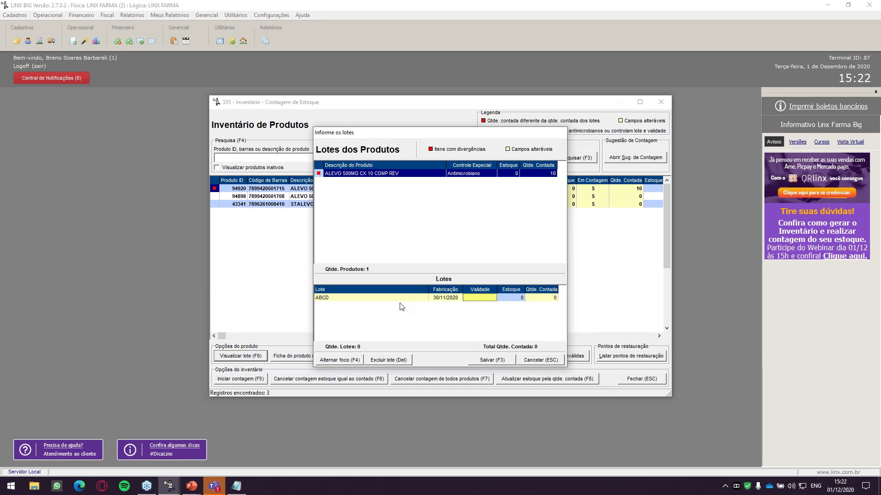
{"action": "type", "text": "30/11/2020"}
{"action": "key", "text": "BackSpace"}
{"action": "type", "text": "2"}
{"action": "key", "text": "Return"}
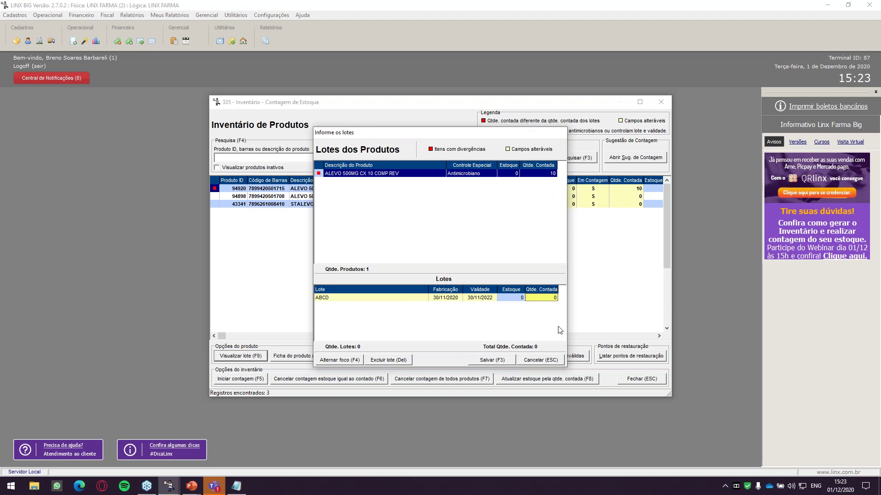
{"action": "left_click", "coordinate": [552, 300]}
{"action": "key", "text": "Return"}
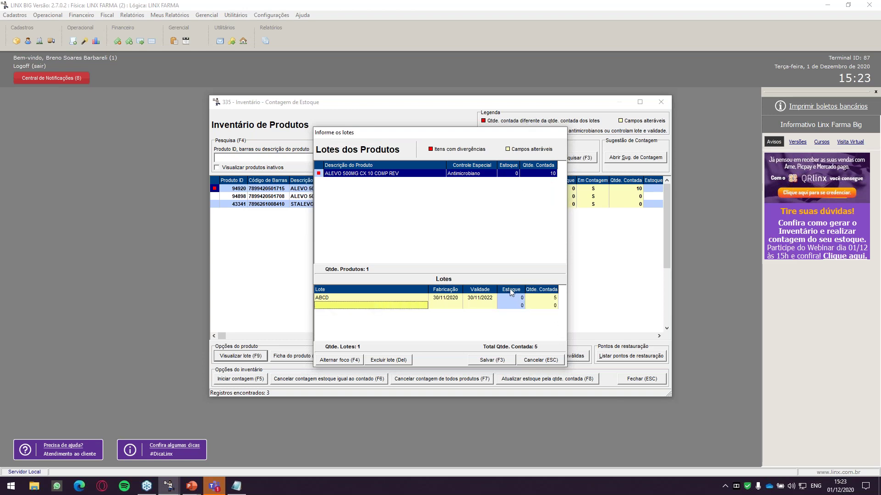
Step: Add a second lot ABCDE with manufacture date 30/11/2020, expiry date 30/11/2022 and counted quantity 5, and save the lots
{"action": "left_click", "coordinate": [377, 308]}
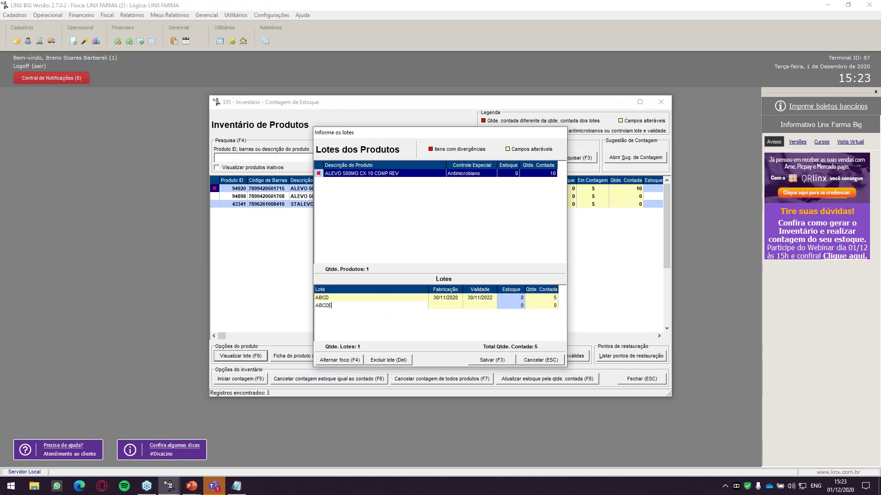
{"action": "key", "text": "Return"}
{"action": "type", "text": "30112020"}
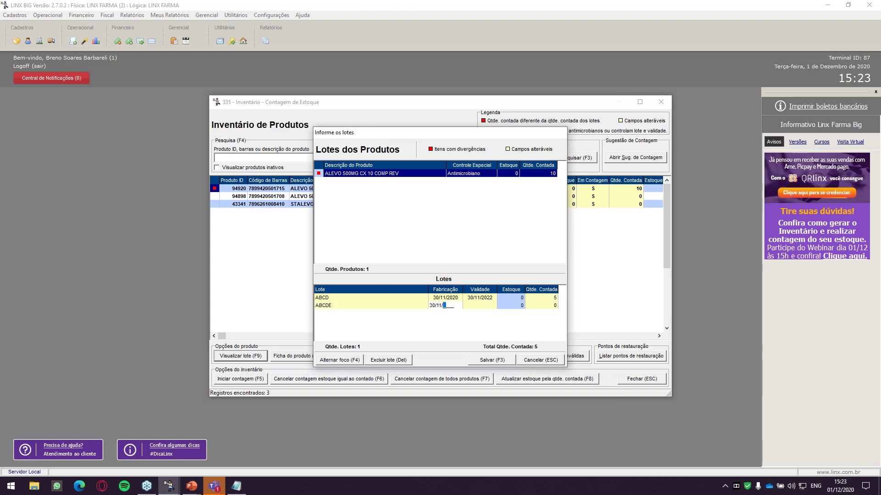
{"action": "key", "text": "Return"}
{"action": "type", "text": "31/0"}
{"action": "key", "text": "BackSpace"}
{"action": "key", "text": "BackSpace"}
{"action": "type", "text": "0/11/20"}
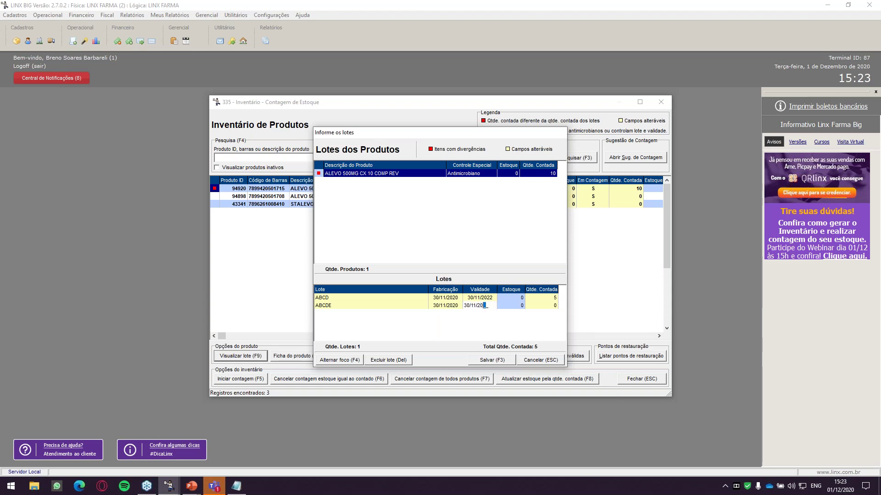
{"action": "type", "text": "22"}
{"action": "key", "text": "Return"}
{"action": "type", "text": "5"}
{"action": "key", "text": "Return"}
{"action": "key", "text": "Down"}
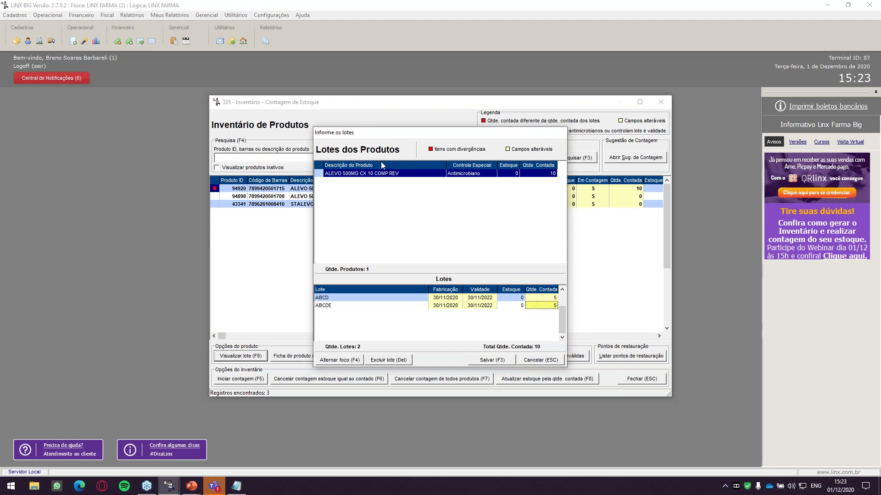
{"action": "left_click", "coordinate": [489, 360]}
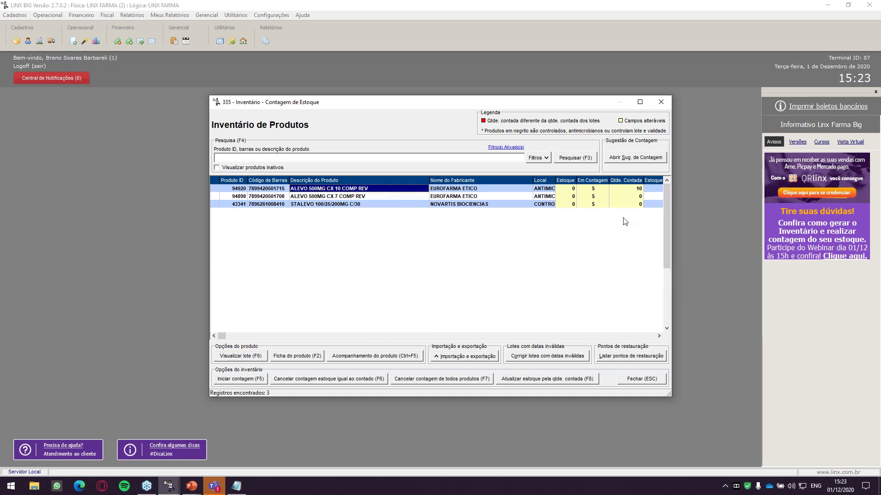
Step: Reopen the lots of ALEVO 500MG CX 10 COMP REV and review the ABCD and ABCDE entries
{"action": "left_click", "coordinate": [634, 189]}
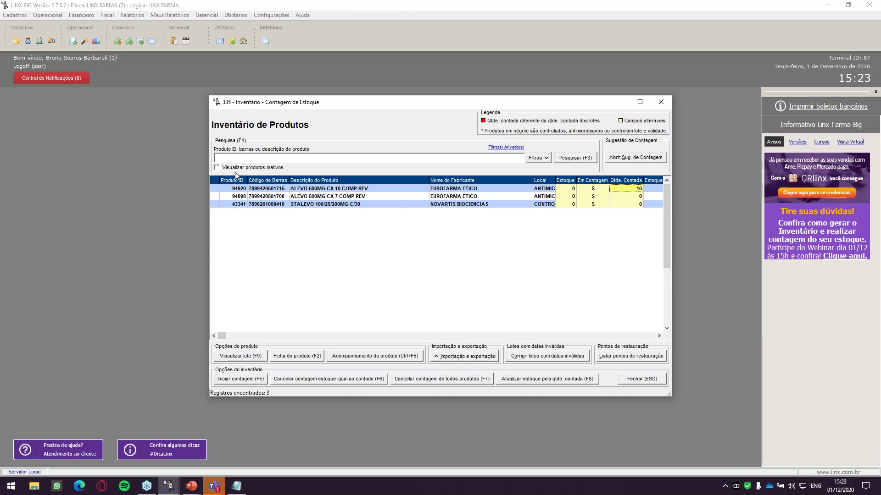
{"action": "left_click", "coordinate": [367, 190]}
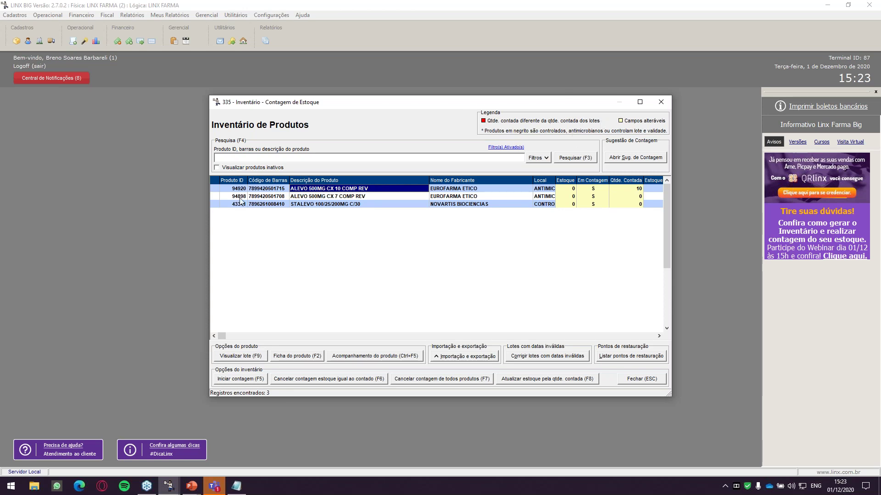
{"action": "left_click", "coordinate": [638, 189]}
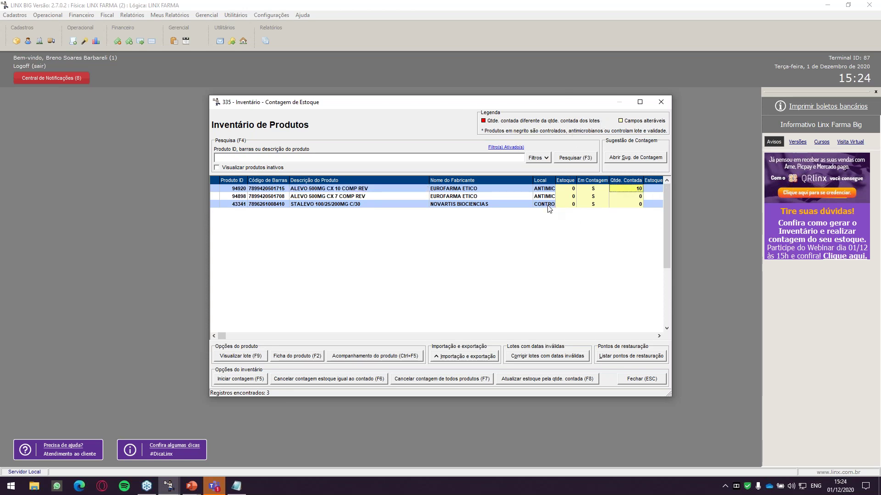
{"action": "key", "text": "F9"}
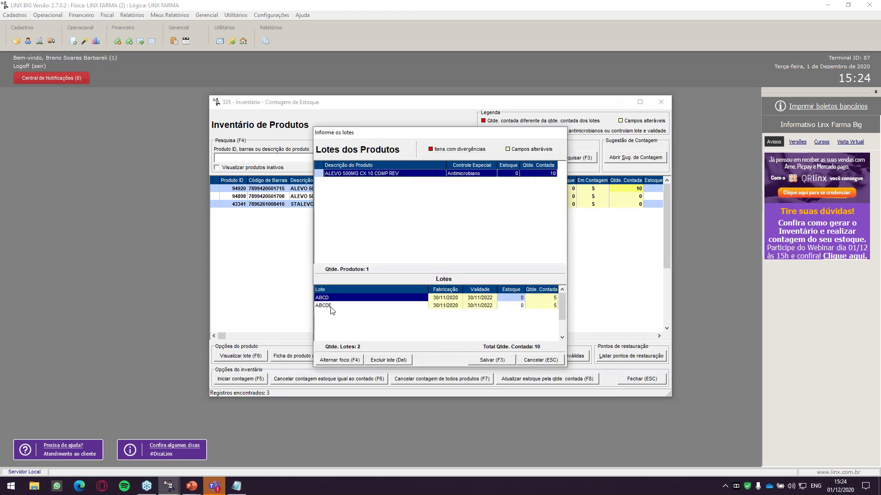
{"action": "left_click", "coordinate": [330, 306]}
{"action": "left_click", "coordinate": [327, 298]}
{"action": "left_click", "coordinate": [325, 306]}
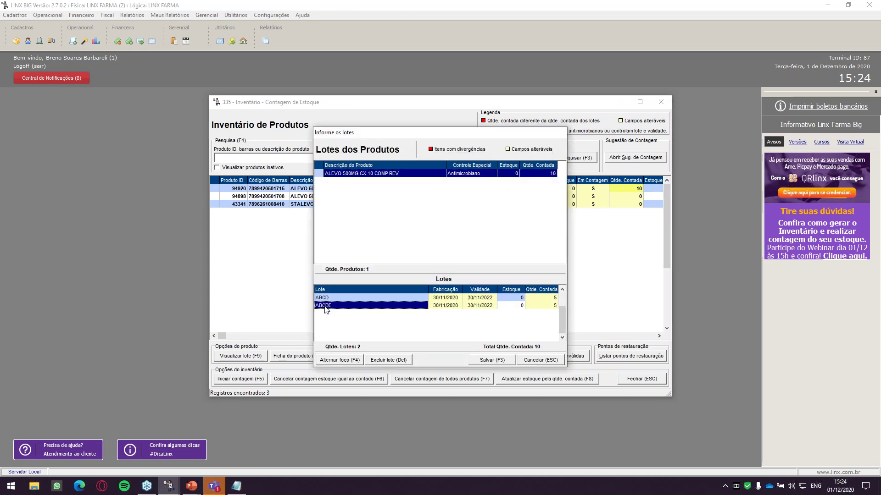
{"action": "left_click", "coordinate": [332, 300]}
{"action": "left_click", "coordinate": [335, 306]}
{"action": "left_click", "coordinate": [489, 307]}
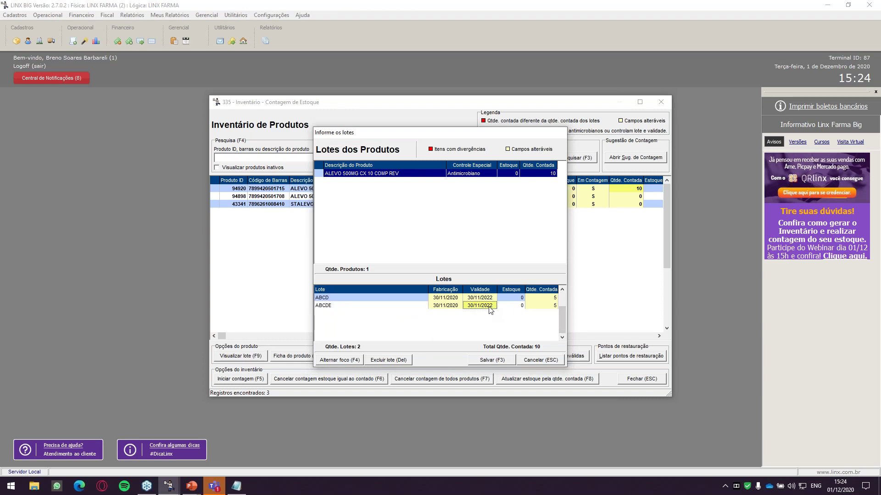
Step: Begin a blank lot line below ABCDE, abandon it without data, and save the product's lots
{"action": "key", "text": "Down"}
{"action": "key", "text": "Left"}
{"action": "key", "text": "Left"}
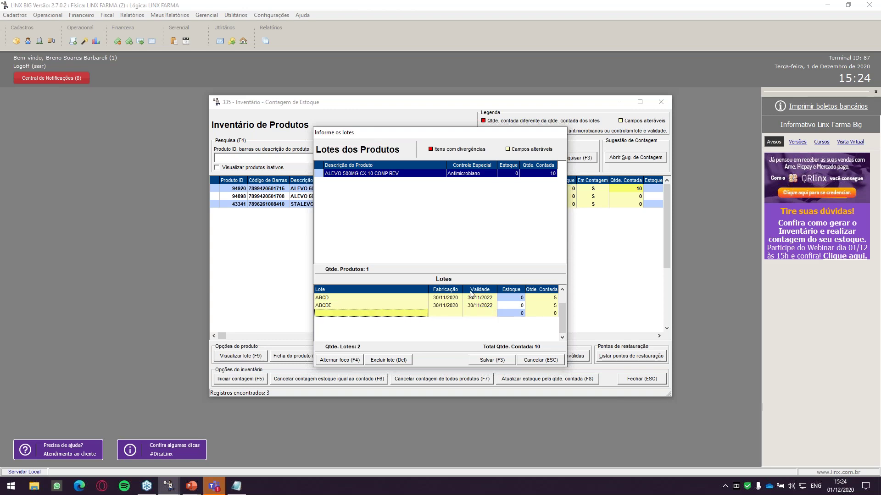
{"action": "left_click", "coordinate": [379, 314]}
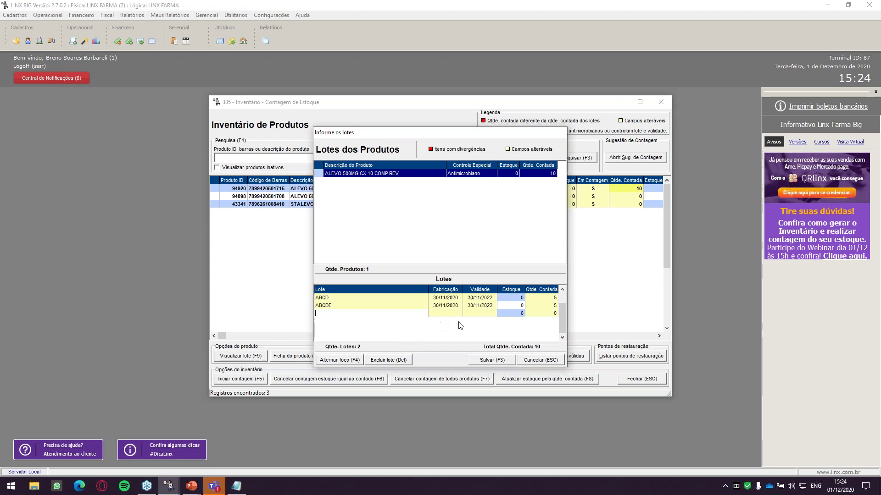
{"action": "left_click", "coordinate": [452, 307]}
{"action": "left_click", "coordinate": [492, 361]}
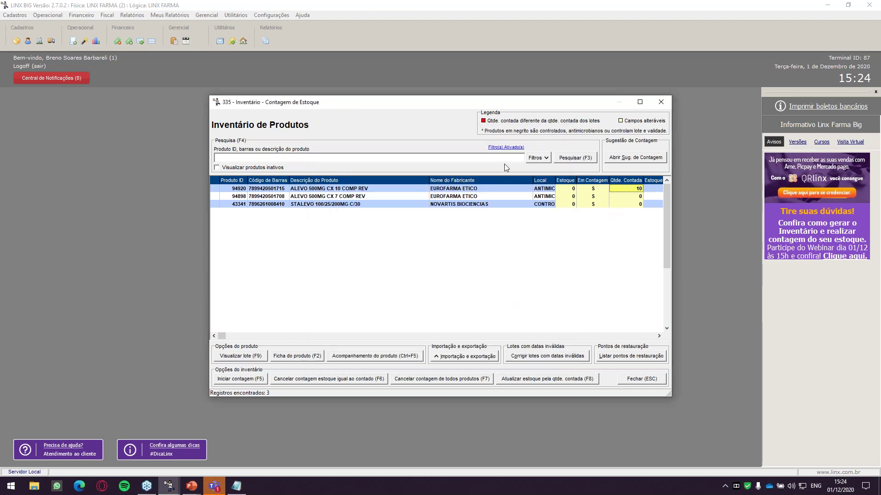
Step: List all filtered products again with an empty search term and look through their counted quantities
{"action": "left_click", "coordinate": [336, 156]}
{"action": "left_click", "coordinate": [573, 158]}
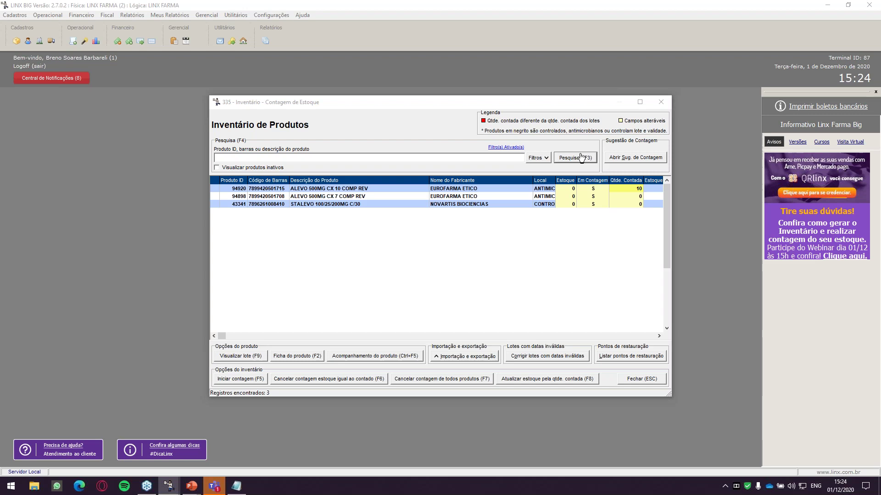
{"action": "left_click", "coordinate": [617, 305]}
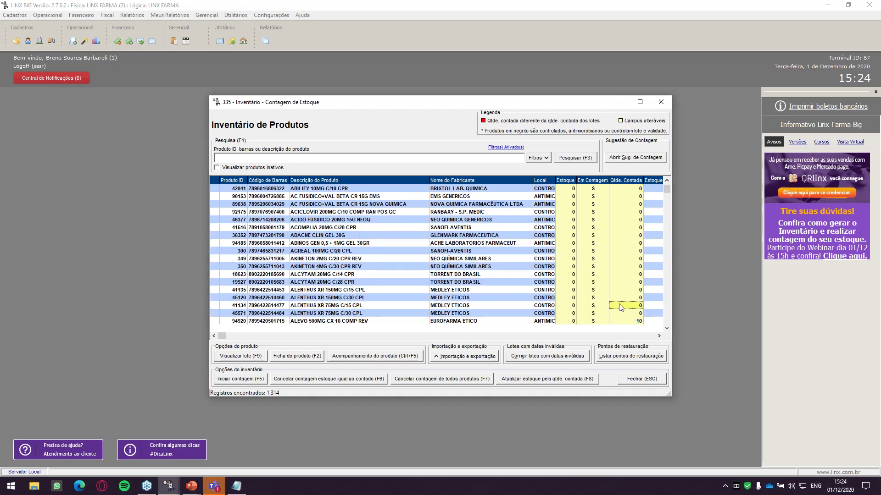
{"action": "key", "text": "Down"}
{"action": "key", "text": "Down"}
{"action": "scroll", "coordinate": [622, 307], "scroll_direction": "down", "scroll_amount": 20}
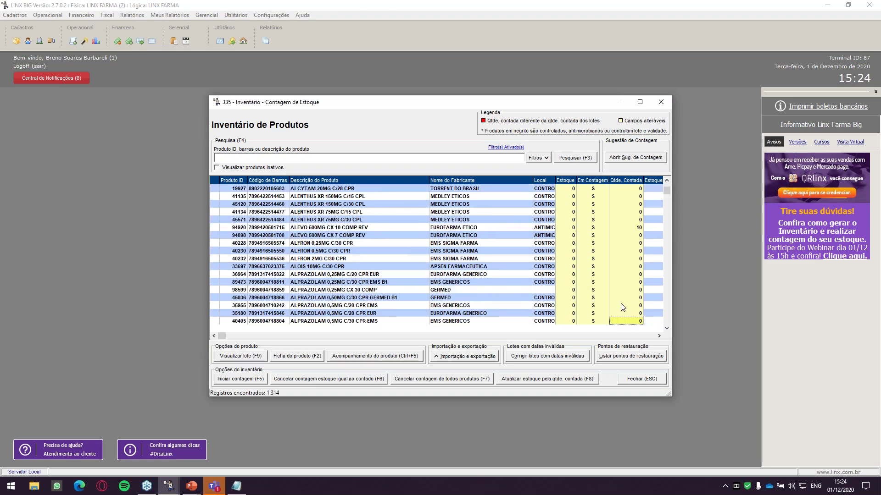
{"action": "scroll", "coordinate": [622, 308], "scroll_direction": "down", "scroll_amount": 20}
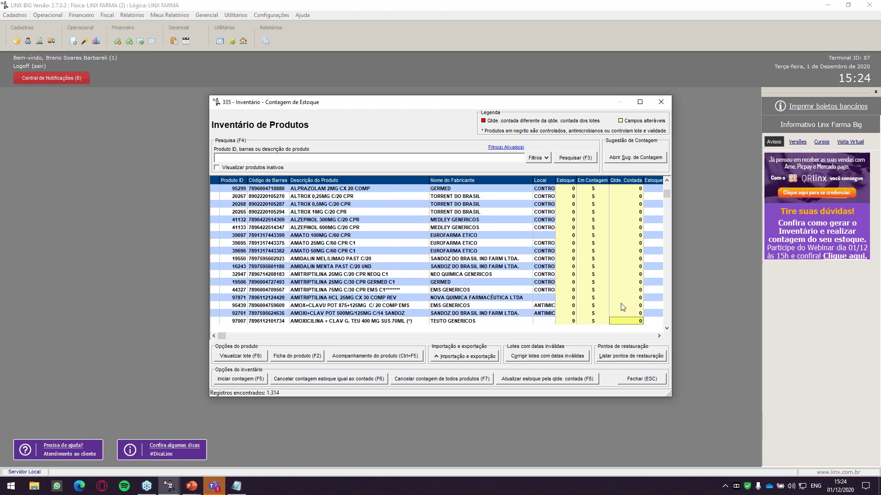
Step: Open the lots of AMOXICILINA + CLAV G. TEU 400 MG SUS 70ML, review them, and close them without saving
{"action": "scroll", "coordinate": [622, 307], "scroll_direction": "up", "scroll_amount": 8}
{"action": "scroll", "coordinate": [623, 307], "scroll_direction": "up", "scroll_amount": 1}
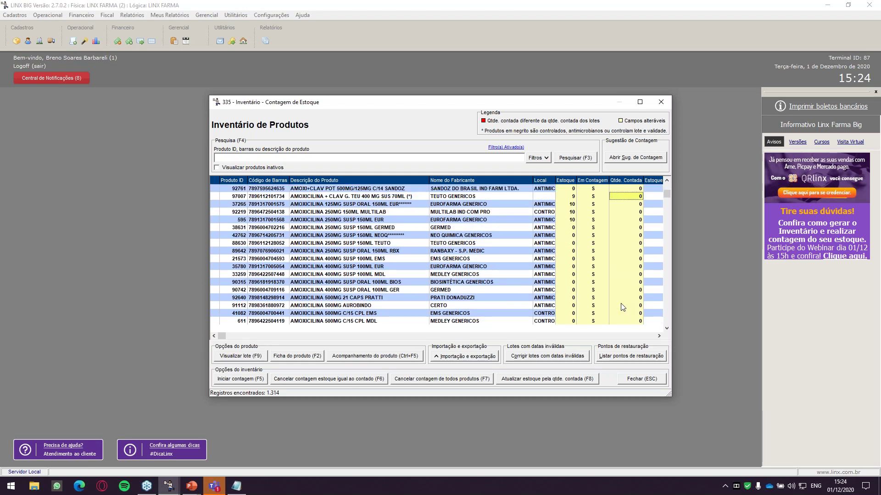
{"action": "key", "text": "Left"}
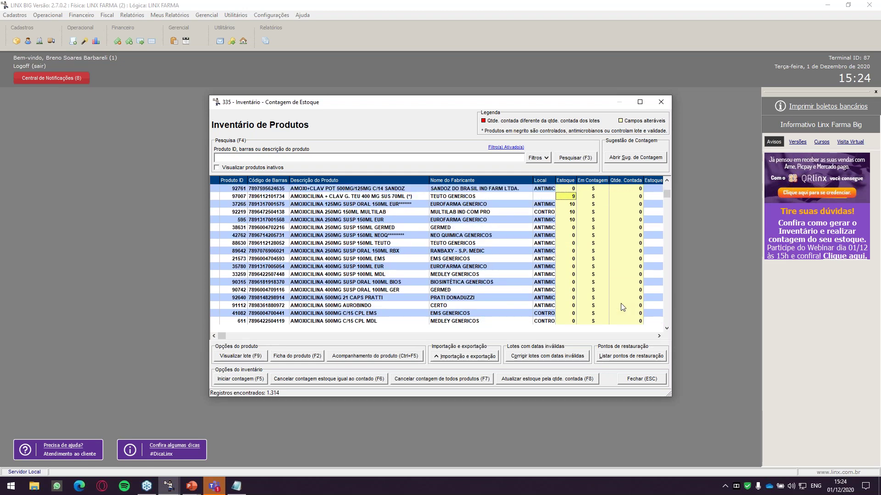
{"action": "key", "text": "Right"}
{"action": "key", "text": "Left"}
{"action": "key", "text": "Left"}
{"action": "key", "text": "Right"}
{"action": "key", "text": "Right"}
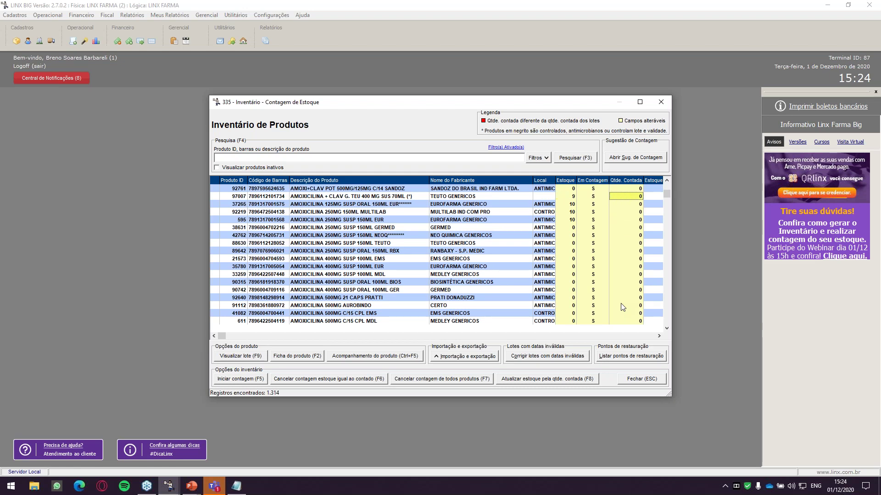
{"action": "key", "text": "F9"}
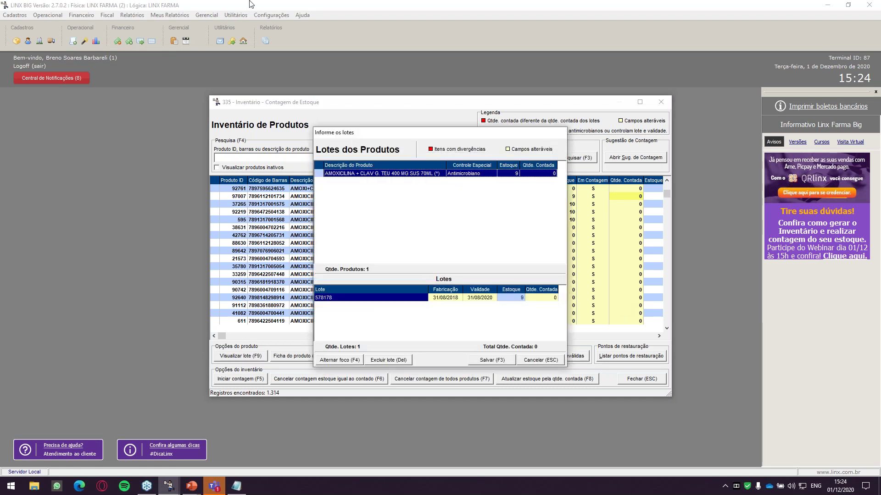
{"action": "left_click", "coordinate": [554, 362]}
{"action": "left_click", "coordinate": [504, 274]}
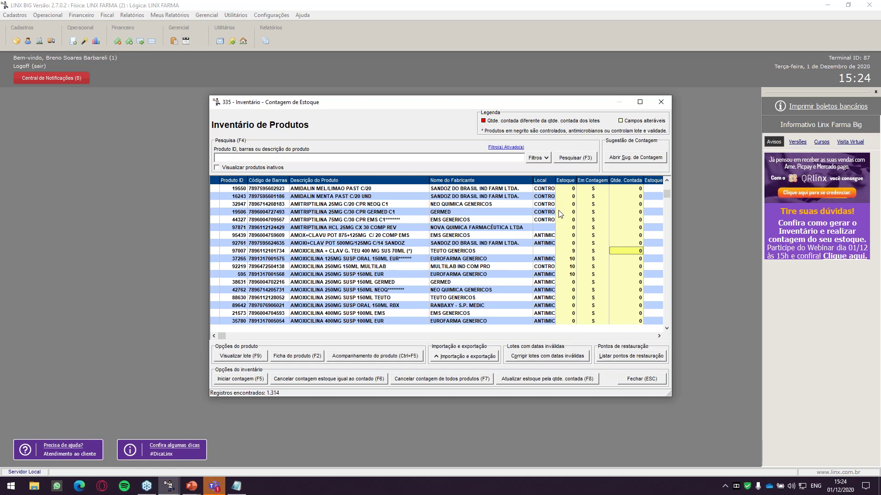
Step: Reopen the lots of AMOXICILINA + CLAV G. TEU 400 MG SUS 70ML and set the counted quantity of lot 578178 to 9
{"action": "left_click", "coordinate": [572, 252]}
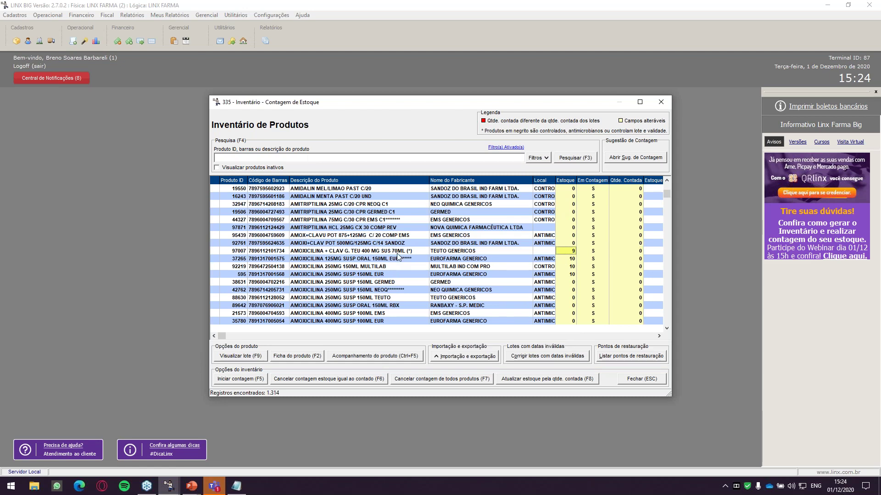
{"action": "left_click", "coordinate": [384, 250]}
{"action": "left_click", "coordinate": [567, 252]}
{"action": "left_click", "coordinate": [605, 253]}
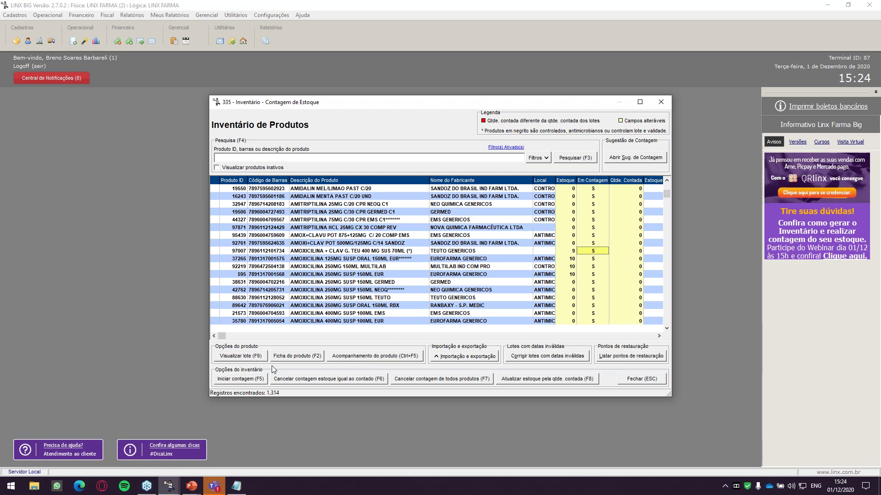
{"action": "left_click", "coordinate": [246, 356]}
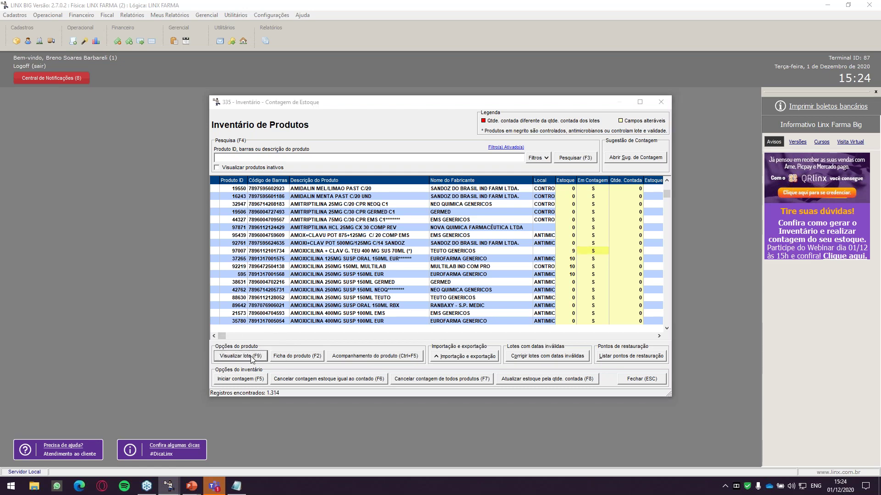
{"action": "left_click", "coordinate": [352, 299]}
{"action": "left_click", "coordinate": [553, 301]}
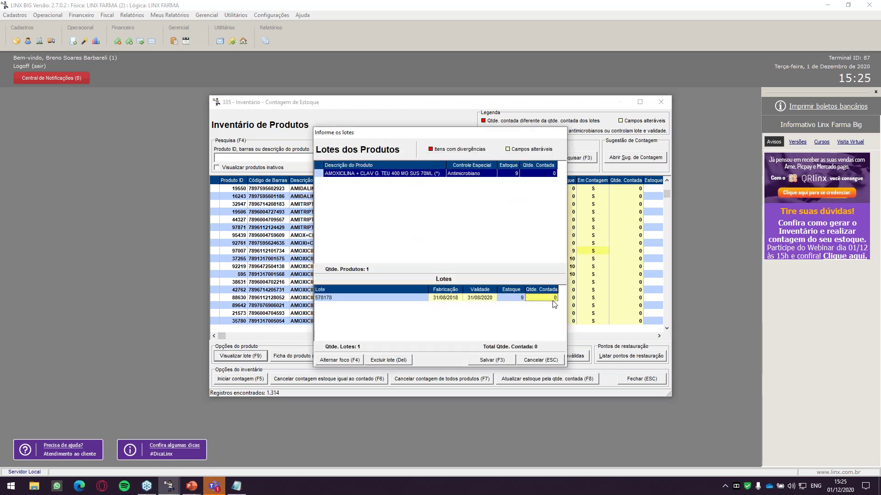
{"action": "type", "text": "9"}
{"action": "key", "text": "Return"}
{"action": "left_click_drag", "start_coordinate": [491, 139], "coordinate": [380, 132]}
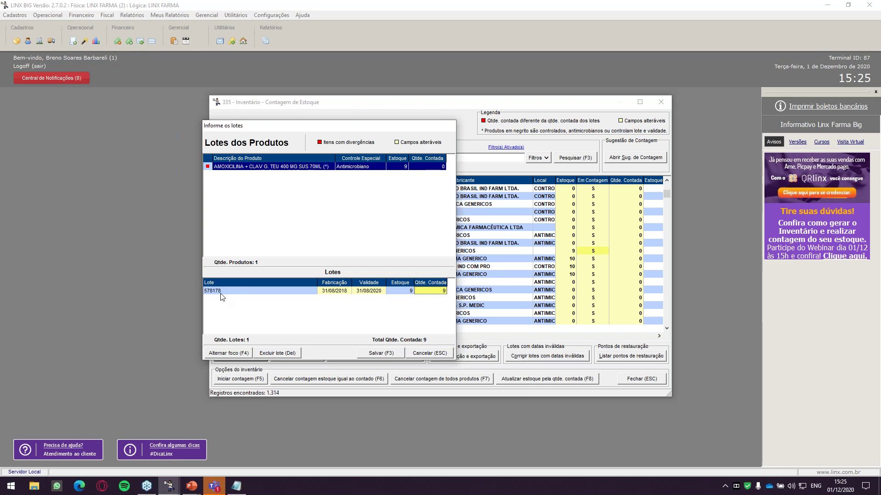
Step: Reset the counted quantity of lot 578178 to 0 and save the product's lots
{"action": "left_click", "coordinate": [443, 291]}
{"action": "type", "text": "0"}
{"action": "key", "text": "Return"}
{"action": "left_click", "coordinate": [395, 356]}
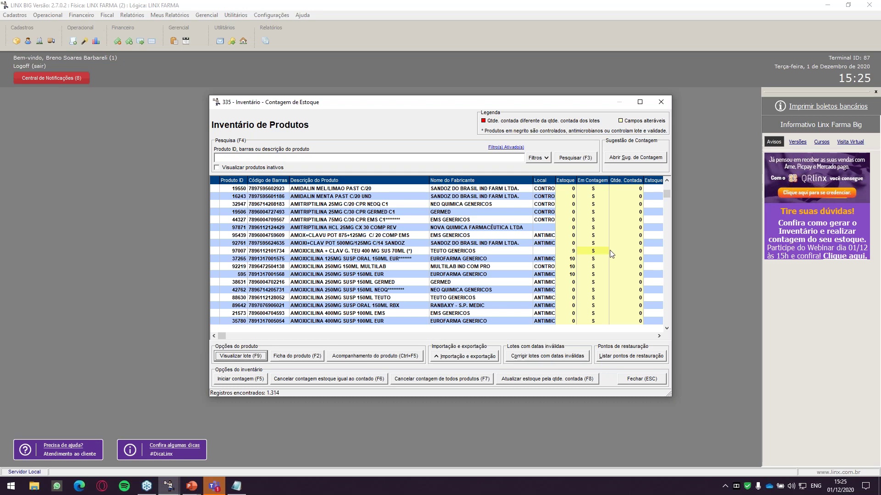
{"action": "left_click", "coordinate": [638, 251]}
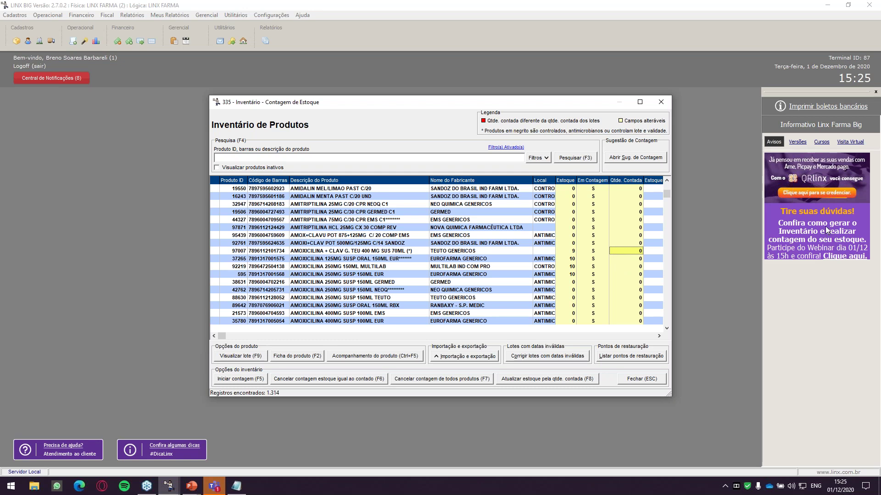
{"action": "left_click", "coordinate": [773, 216]}
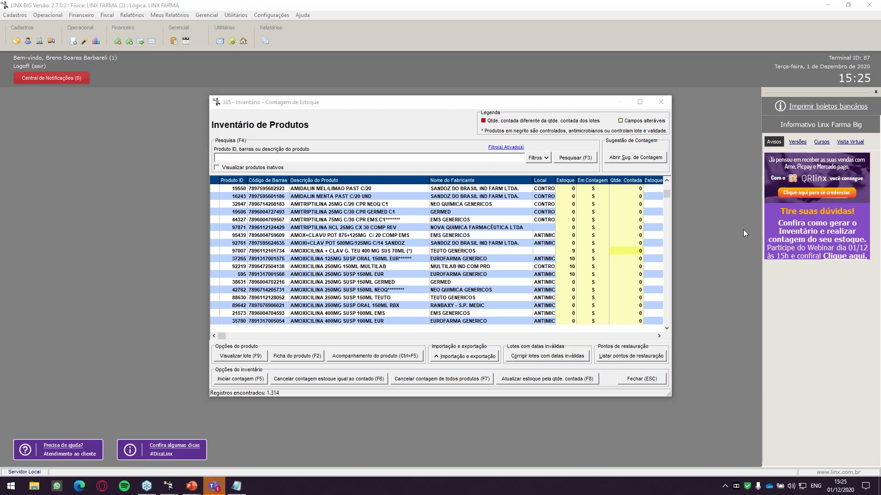
{"action": "left_click", "coordinate": [574, 252]}
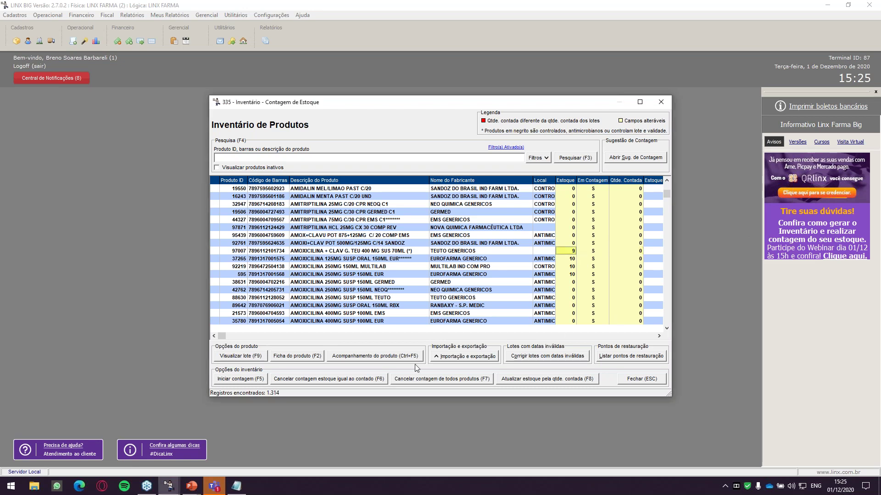
{"action": "left_click", "coordinate": [191, 485]}
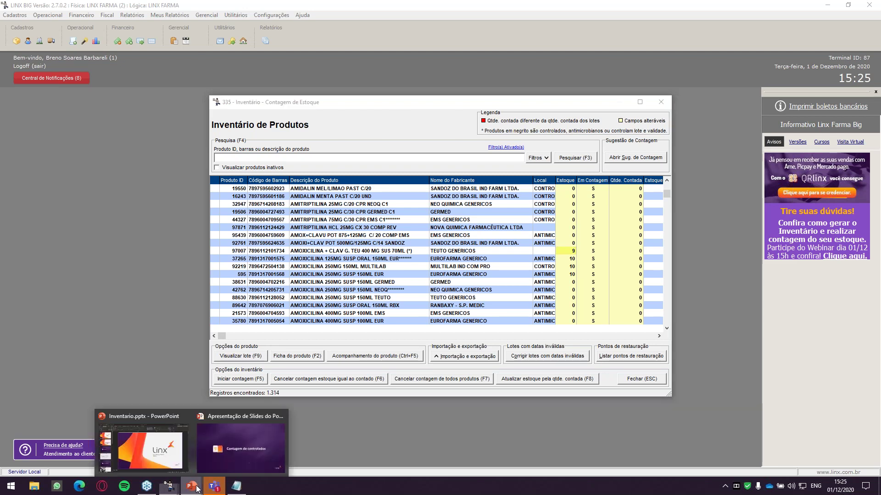
Step: Go back to the first product in the list and examine the control types and counted quantities of the initial products
{"action": "left_click", "coordinate": [422, 243]}
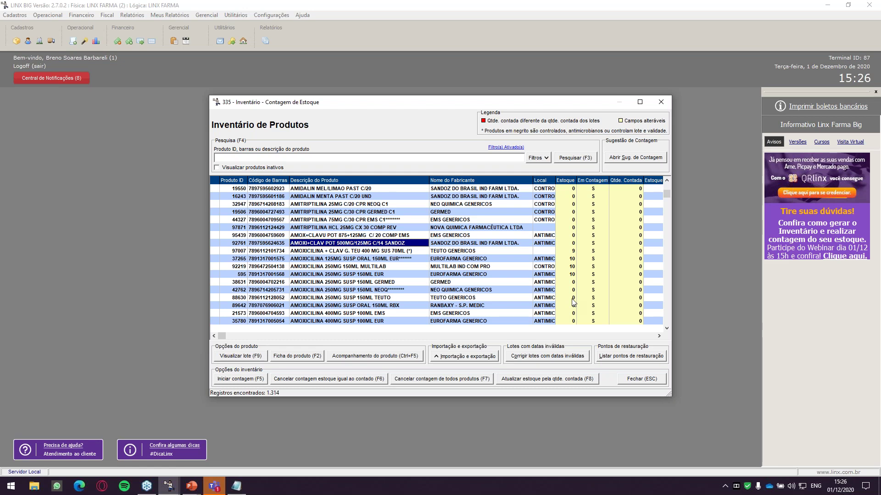
{"action": "key", "text": "Up"}
{"action": "key", "text": "Up"}
{"action": "key", "text": "Up"}
{"action": "key", "text": "Up"}
{"action": "key", "text": "Up"}
{"action": "key", "text": "Up"}
{"action": "key", "text": "Up"}
{"action": "key", "text": "Up"}
{"action": "key", "text": "Up"}
{"action": "key", "text": "Up"}
{"action": "key", "text": "Up"}
{"action": "key", "text": "Up"}
{"action": "key", "text": "Up"}
{"action": "key", "text": "Up"}
{"action": "key", "text": "Up"}
{"action": "key", "text": "Up"}
{"action": "key", "text": "Up"}
{"action": "key", "text": "Up"}
{"action": "key", "text": "Up"}
{"action": "key", "text": "Up"}
{"action": "key", "text": "Up"}
{"action": "key", "text": "Up"}
{"action": "key", "text": "Up"}
{"action": "key", "text": "Up"}
{"action": "key", "text": "Up"}
{"action": "key", "text": "Up"}
{"action": "key", "text": "Up"}
{"action": "key", "text": "Up"}
{"action": "key", "text": "Up"}
{"action": "key", "text": "Up"}
{"action": "key", "text": "Up"}
{"action": "key", "text": "Up"}
{"action": "key", "text": "Up"}
{"action": "key", "text": "Up"}
{"action": "key", "text": "Up"}
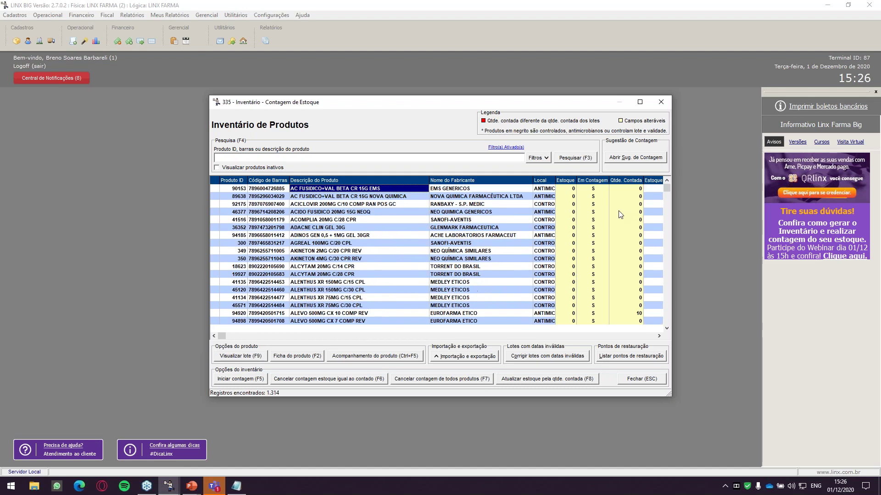
{"action": "key", "text": "Up"}
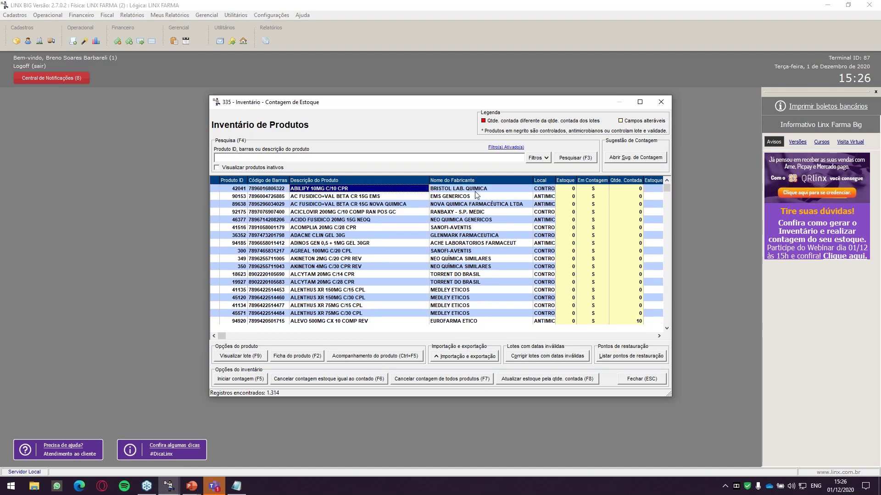
{"action": "key", "text": "Right"}
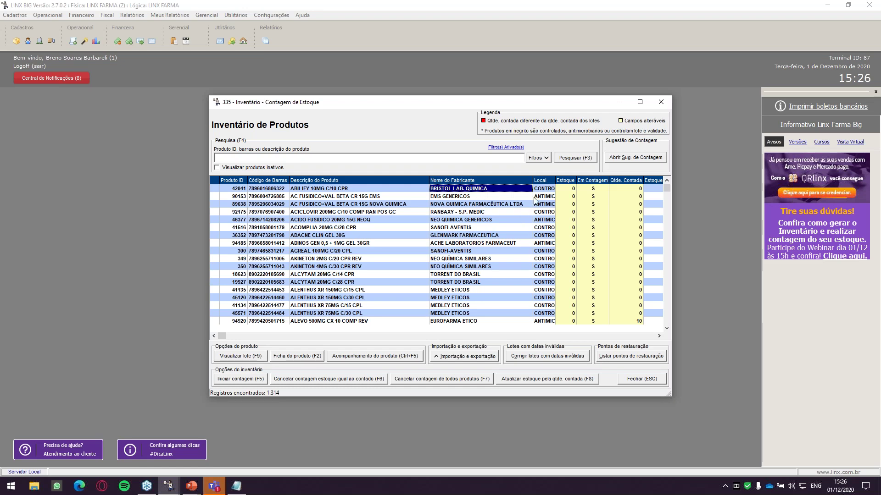
{"action": "left_click", "coordinate": [631, 197]}
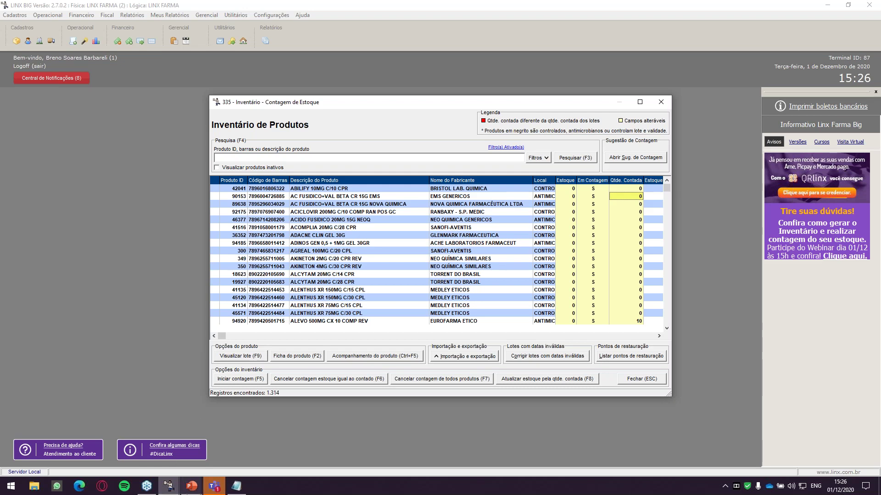
Step: Switch to the PowerPoint slide show, advance it to the "Atualização de estoque" slide, and return to the LINX BIG inventory
{"action": "left_click", "coordinate": [191, 486]}
{"action": "left_click", "coordinate": [241, 445]}
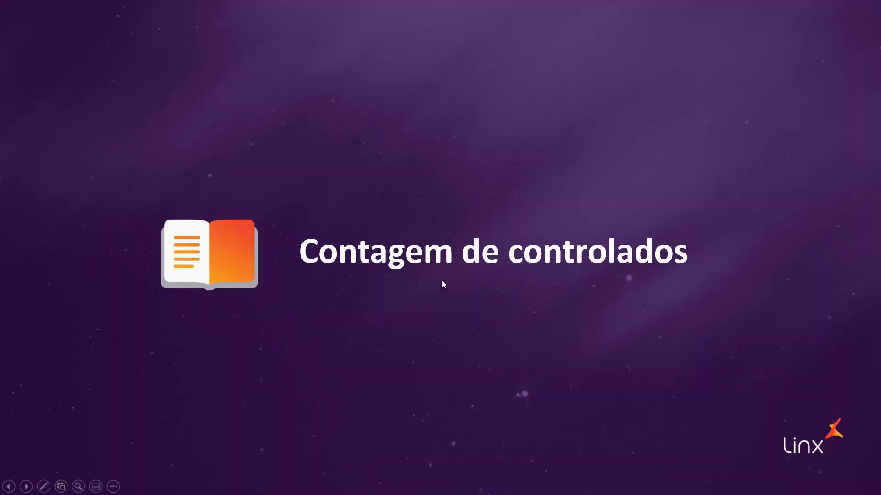
{"action": "left_click", "coordinate": [644, 216]}
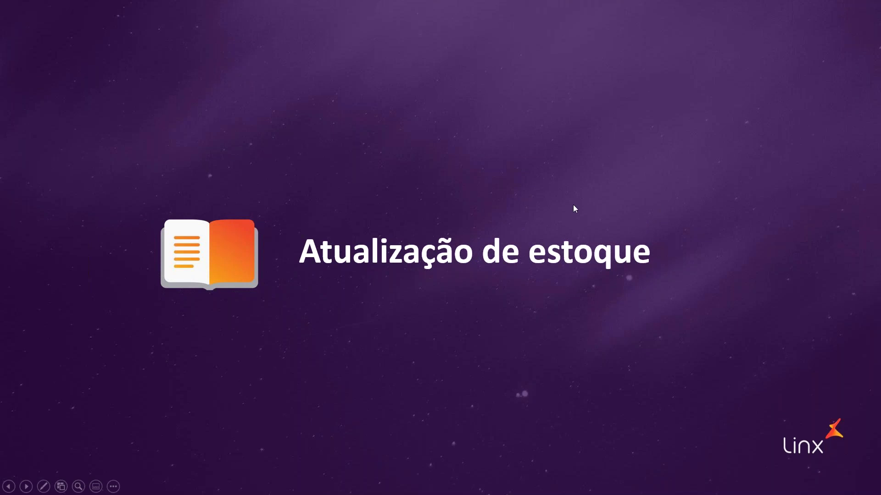
{"action": "key", "text": "alt+Tab"}
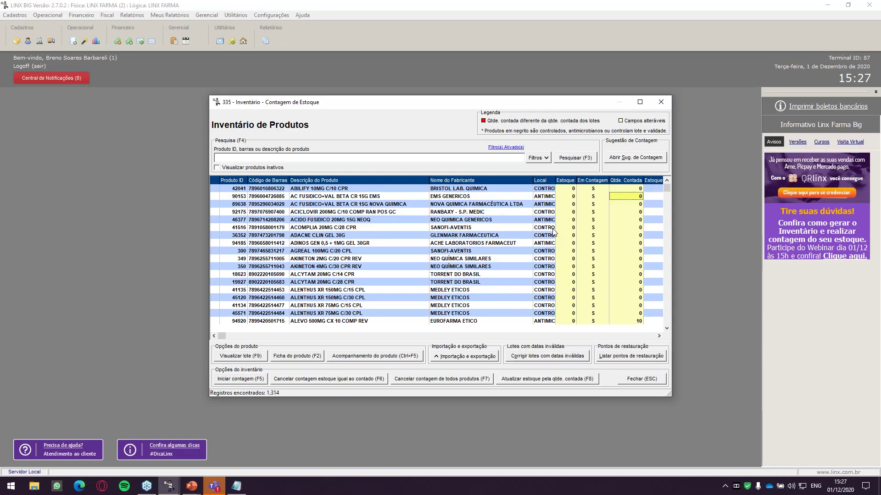
Step: Change the special control filter so that only Sem Controle is selected
{"action": "left_click", "coordinate": [533, 159]}
{"action": "left_click", "coordinate": [367, 193]}
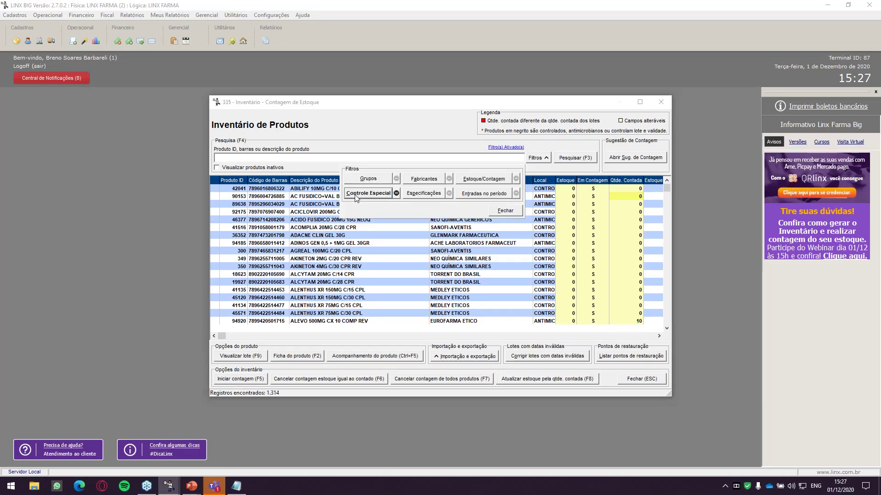
{"action": "left_click", "coordinate": [360, 246]}
{"action": "left_click", "coordinate": [496, 246]}
{"action": "left_click", "coordinate": [532, 246]}
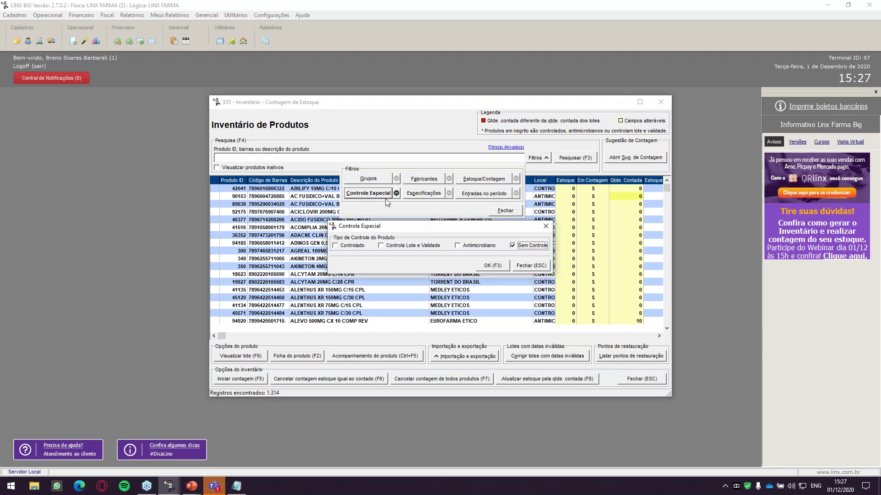
{"action": "left_click", "coordinate": [495, 266]}
Step: Limit the group filter to the six ETICO groups, from ETICO through ETICO RECEITUARIO, and list the matching products
{"action": "left_click", "coordinate": [383, 181]}
{"action": "left_click", "coordinate": [434, 249]}
{"action": "key", "text": "F7"}
{"action": "key", "text": "Up"}
{"action": "key", "text": "Up"}
{"action": "key", "text": "F5"}
{"action": "key", "text": "Down"}
{"action": "key", "text": "F5"}
{"action": "key", "text": "Down"}
{"action": "key", "text": "F5"}
{"action": "key", "text": "Down"}
{"action": "key", "text": "F5"}
{"action": "key", "text": "Down"}
{"action": "key", "text": "F5"}
{"action": "key", "text": "Down"}
{"action": "key", "text": "F5"}
{"action": "left_click", "coordinate": [482, 303]}
{"action": "left_click", "coordinate": [577, 159]}
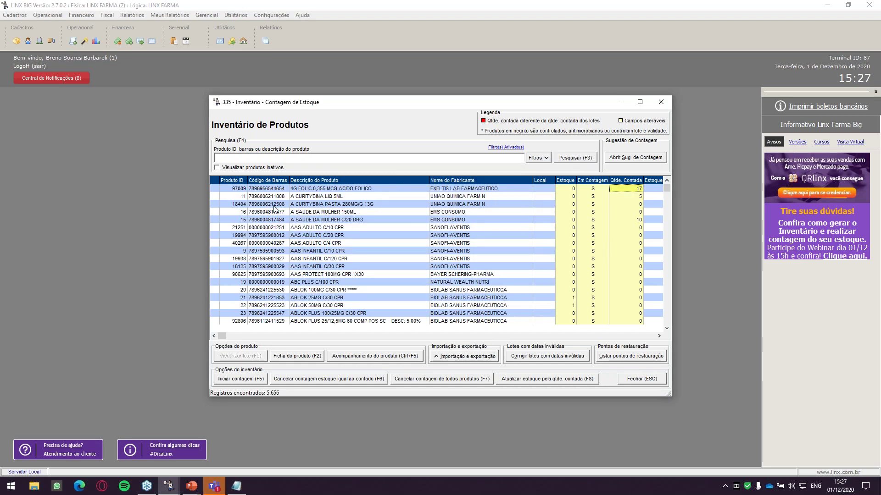
Step: Compare the stock and counted quantities of the listed products, including A CURITYBINA LIQ 5ML, A SAUDE DA MULHER and ABLOK 25MG
{"action": "left_click", "coordinate": [637, 197]}
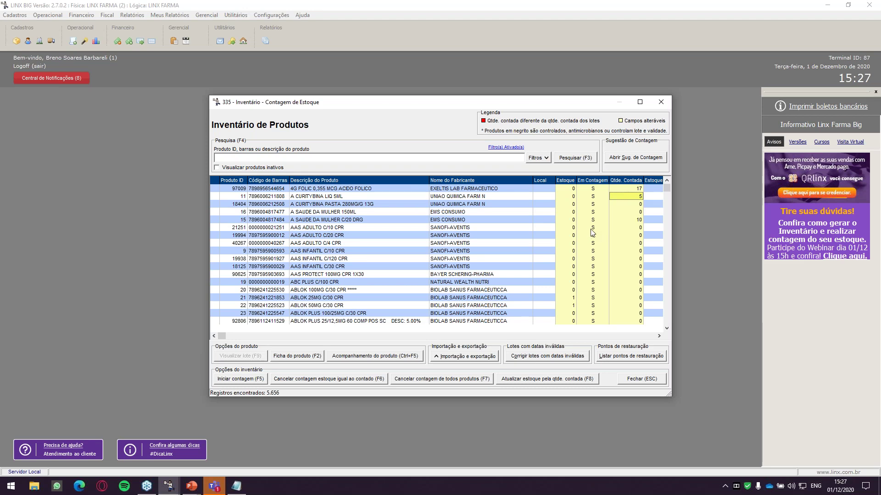
{"action": "left_click", "coordinate": [635, 212]}
{"action": "left_click", "coordinate": [635, 228]}
{"action": "left_click", "coordinate": [634, 210]}
{"action": "left_click", "coordinate": [627, 191]}
{"action": "left_click", "coordinate": [633, 220]}
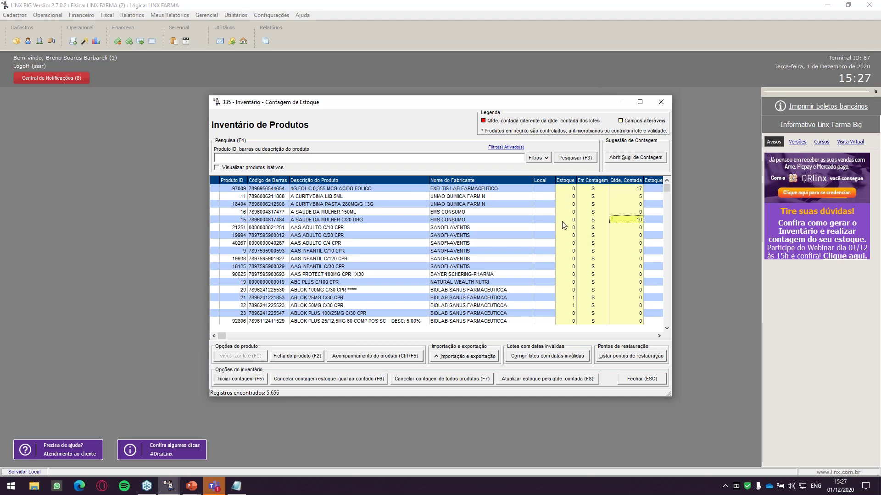
{"action": "left_click", "coordinate": [640, 237]}
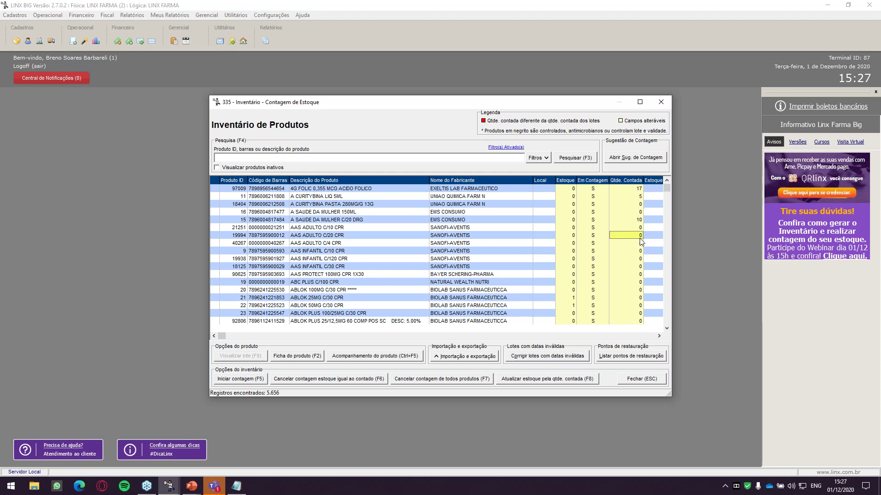
{"action": "left_click", "coordinate": [637, 298]}
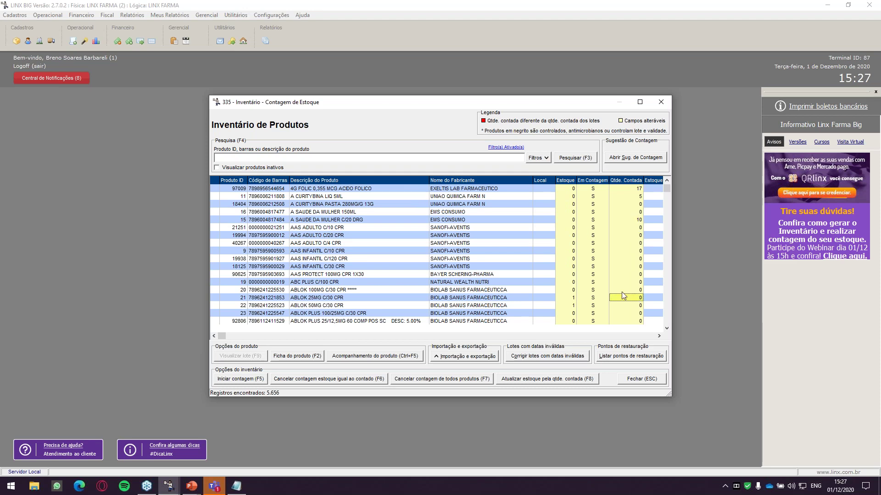
{"action": "left_click", "coordinate": [564, 298]}
{"action": "left_click", "coordinate": [630, 299]}
{"action": "left_click", "coordinate": [603, 253]}
{"action": "left_click", "coordinate": [592, 191]}
Step: Recheck the special control and group filter selections, keep them, and list the products again
{"action": "left_click", "coordinate": [545, 161]}
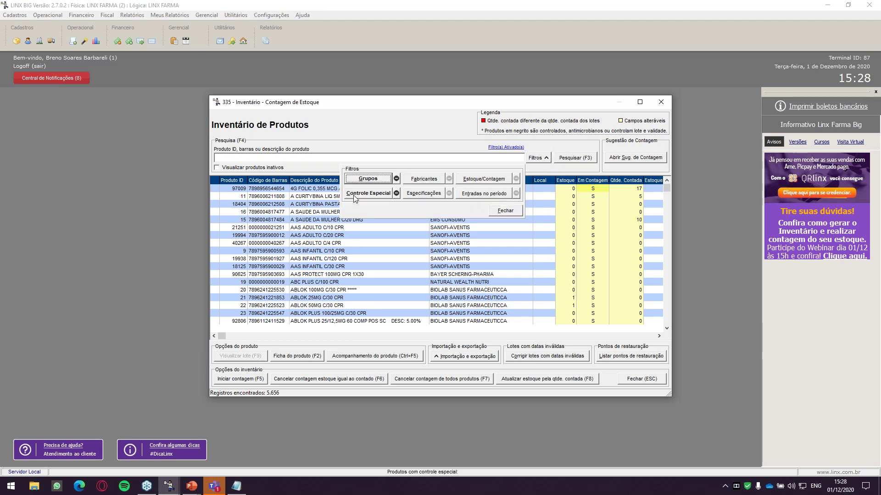
{"action": "left_click", "coordinate": [372, 194]}
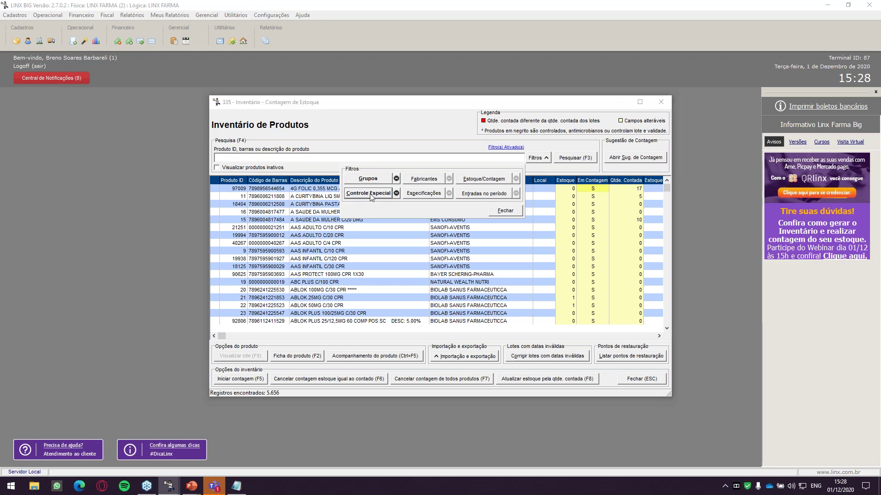
{"action": "left_click", "coordinate": [493, 266]}
{"action": "left_click", "coordinate": [371, 181]}
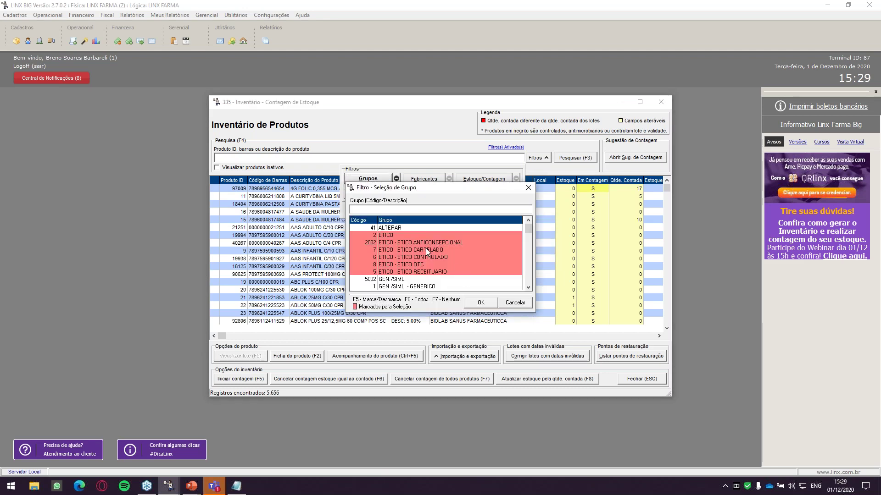
{"action": "left_click", "coordinate": [481, 302]}
{"action": "left_click", "coordinate": [575, 157]}
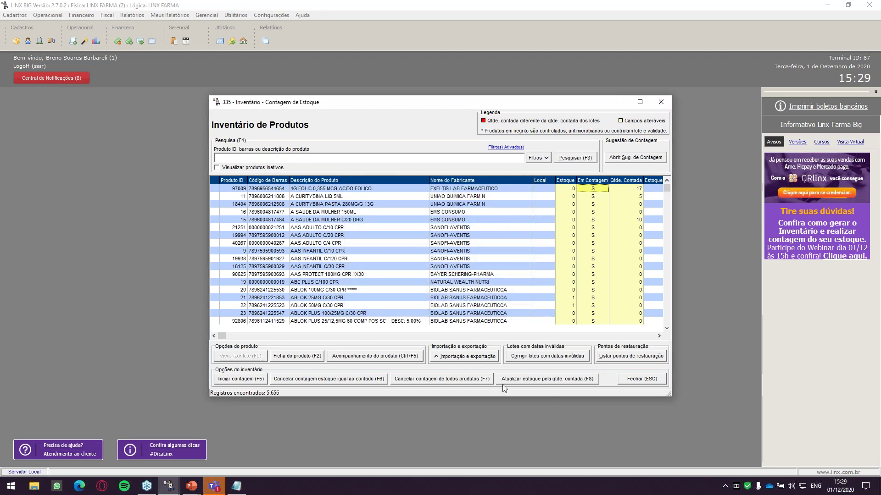
Step: Update the stock of the listed products from their counted quantities, giving "treinamento" as the reason for the change
{"action": "left_click", "coordinate": [530, 380]}
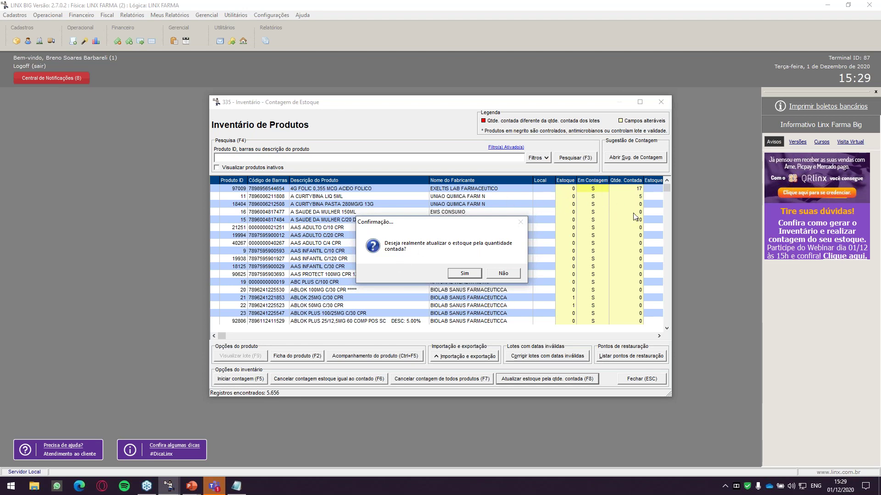
{"action": "left_click", "coordinate": [464, 273]}
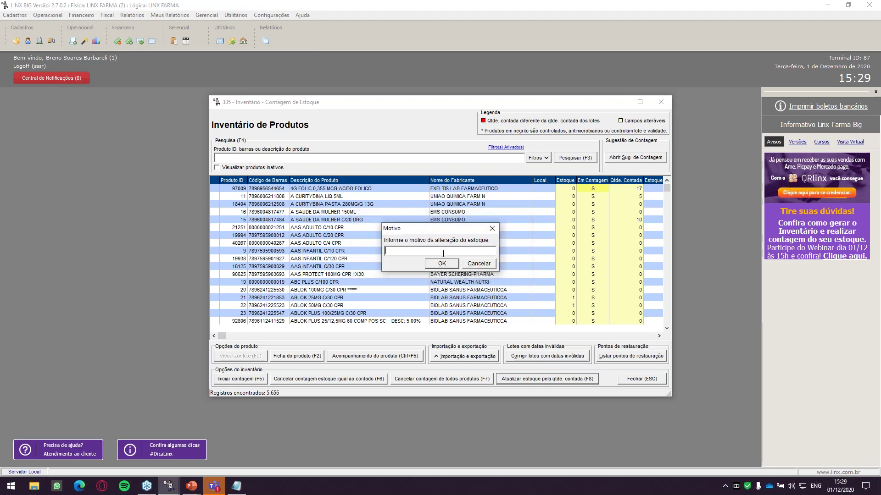
{"action": "type", "text": "treinamento"}
{"action": "left_click", "coordinate": [443, 265]}
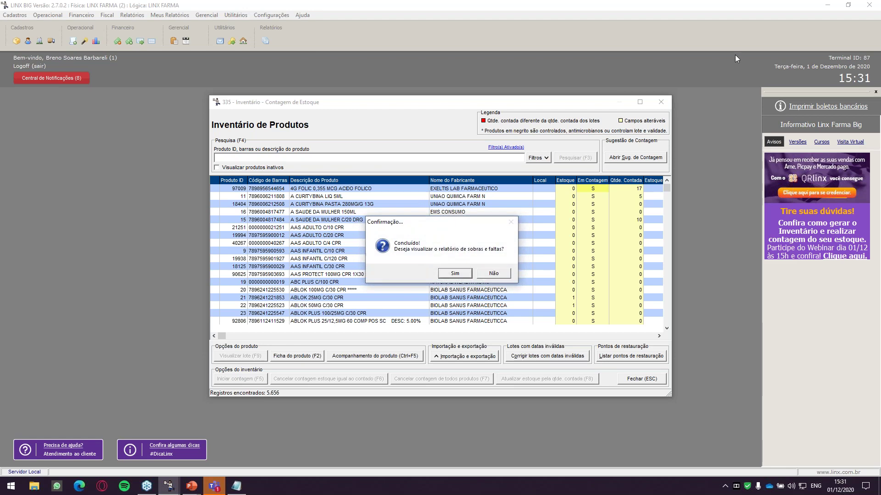
{"action": "left_click", "coordinate": [741, 43]}
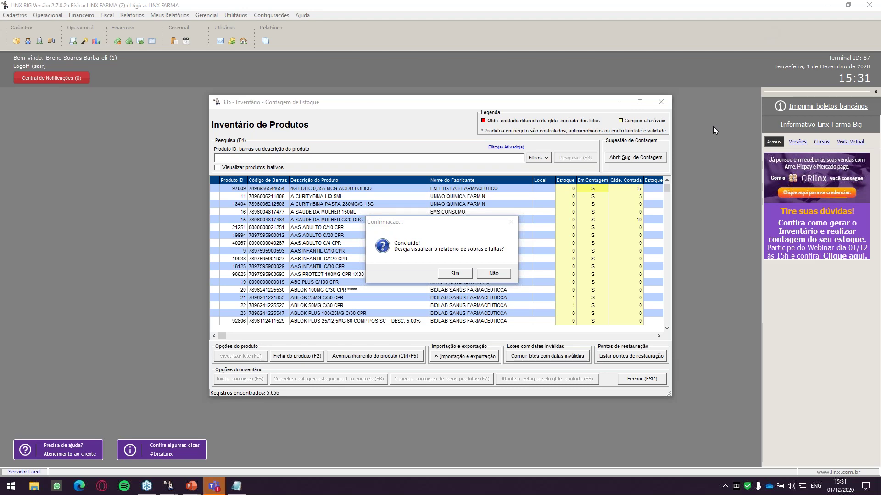
Step: View the surplus and shortage report for the stock update, close it, and close the inventory screen
{"action": "left_click", "coordinate": [452, 273]}
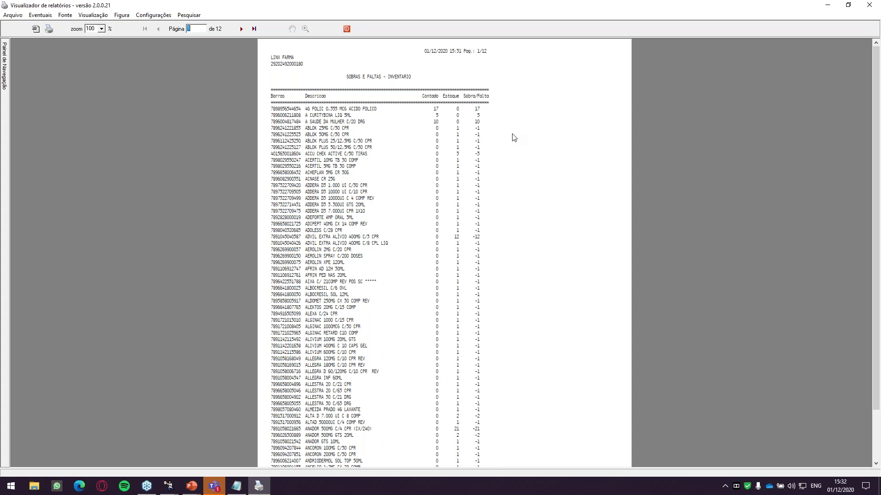
{"action": "left_click", "coordinate": [348, 30]}
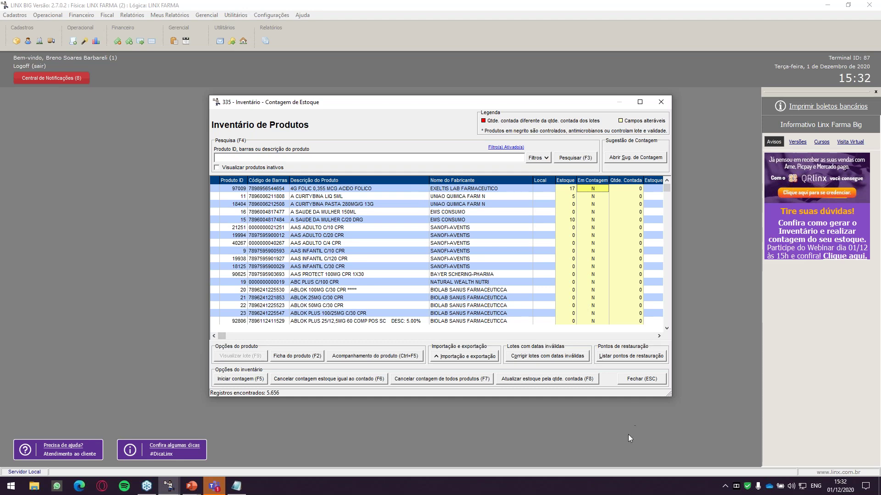
{"action": "left_click", "coordinate": [638, 379]}
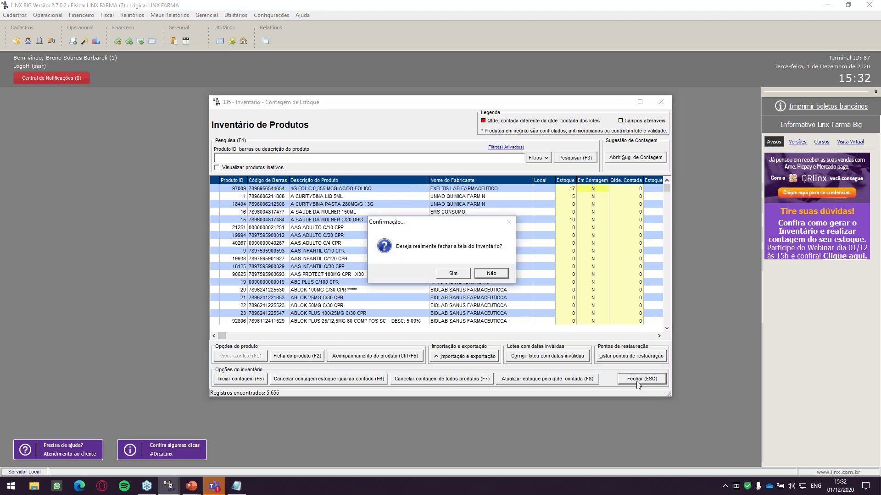
{"action": "left_click", "coordinate": [453, 274]}
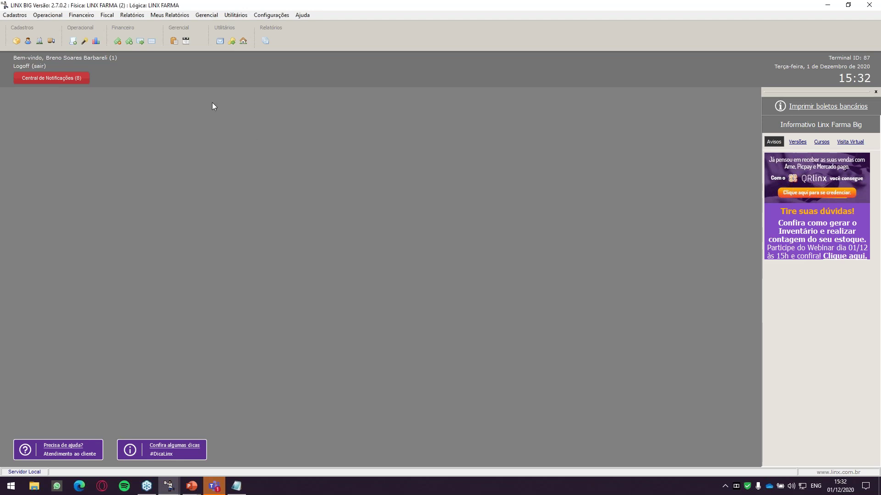
Step: Generate the Sobras/Faltas inventory report for both entry types with initial date 01/12/2020, view it, and close the report and its dialog
{"action": "left_click", "coordinate": [131, 16]}
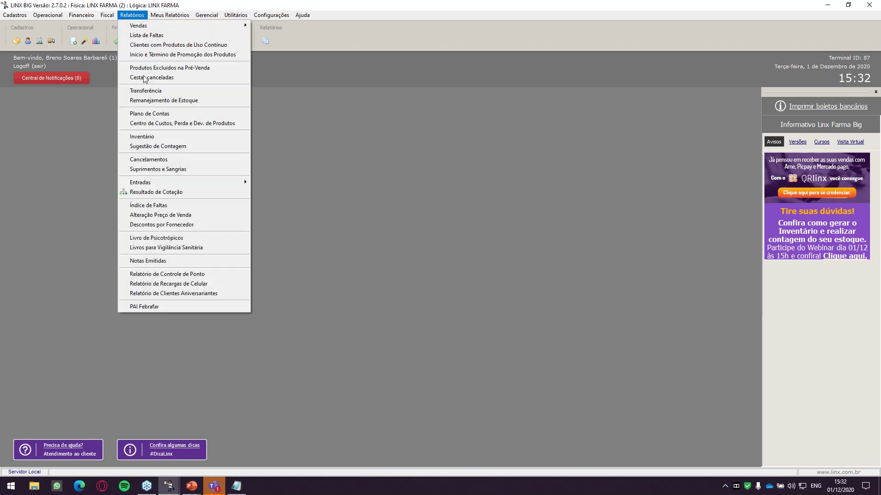
{"action": "left_click", "coordinate": [142, 136]}
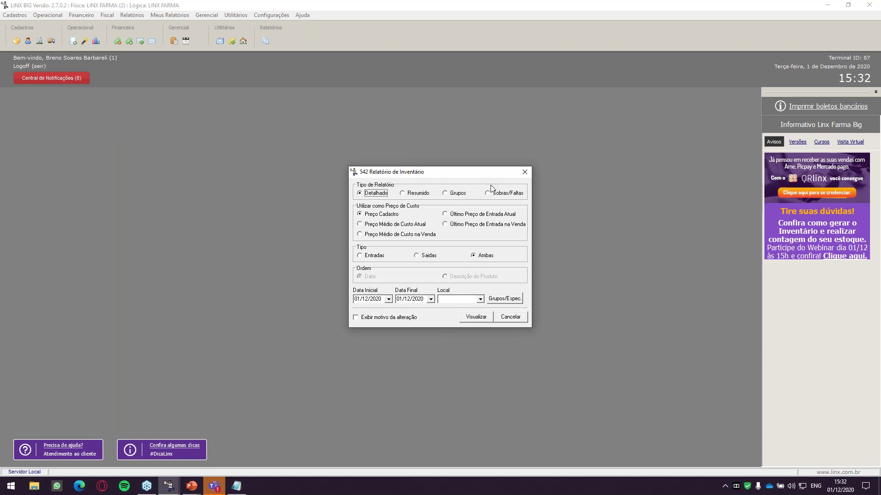
{"action": "left_click", "coordinate": [506, 195]}
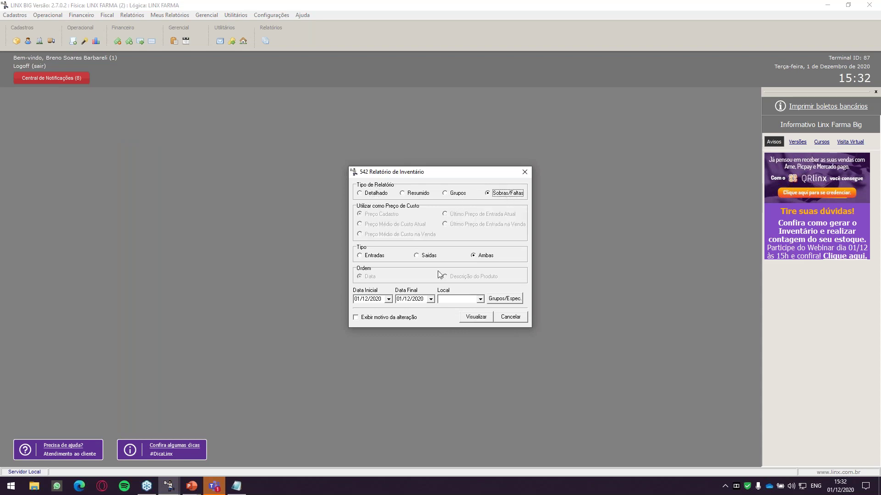
{"action": "left_click", "coordinate": [388, 299]}
{"action": "left_click", "coordinate": [382, 336]}
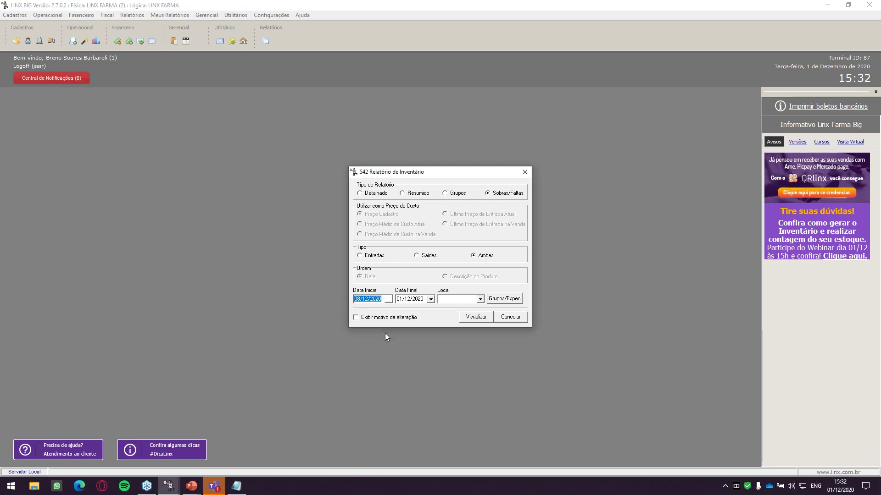
{"action": "left_click", "coordinate": [388, 299]}
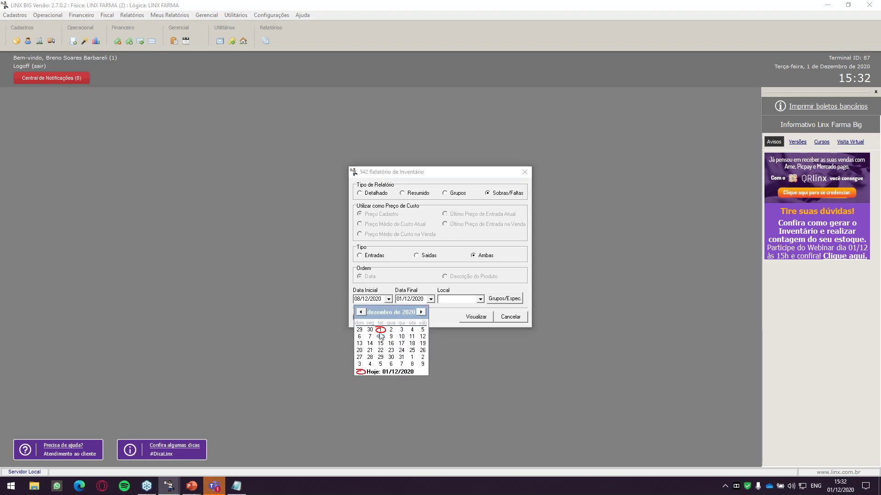
{"action": "left_click", "coordinate": [380, 330]}
{"action": "left_click", "coordinate": [476, 319]}
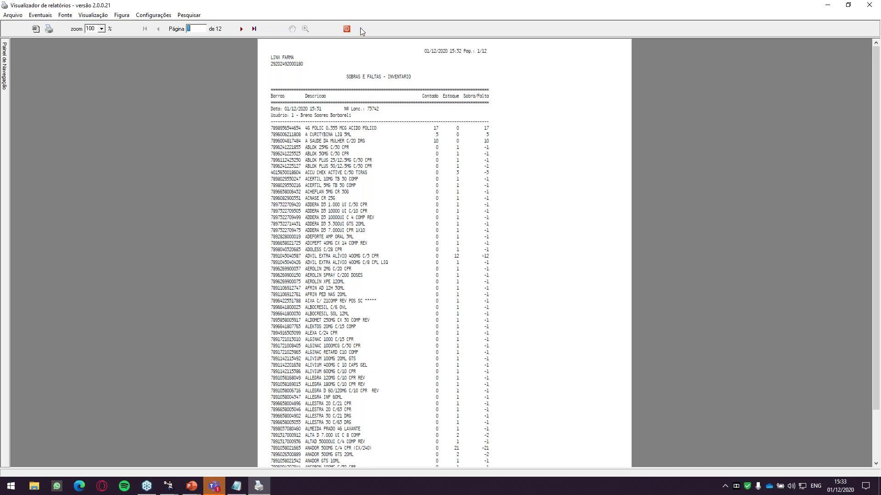
{"action": "left_click", "coordinate": [347, 31]}
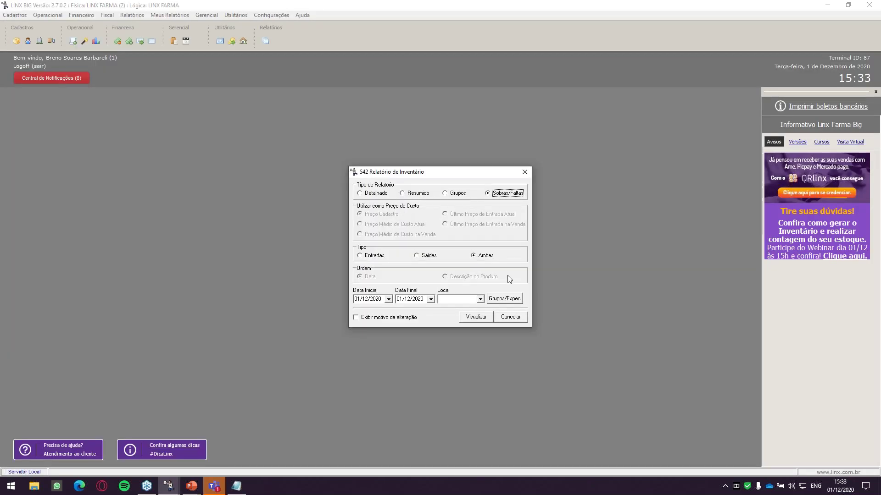
{"action": "left_click", "coordinate": [510, 317]}
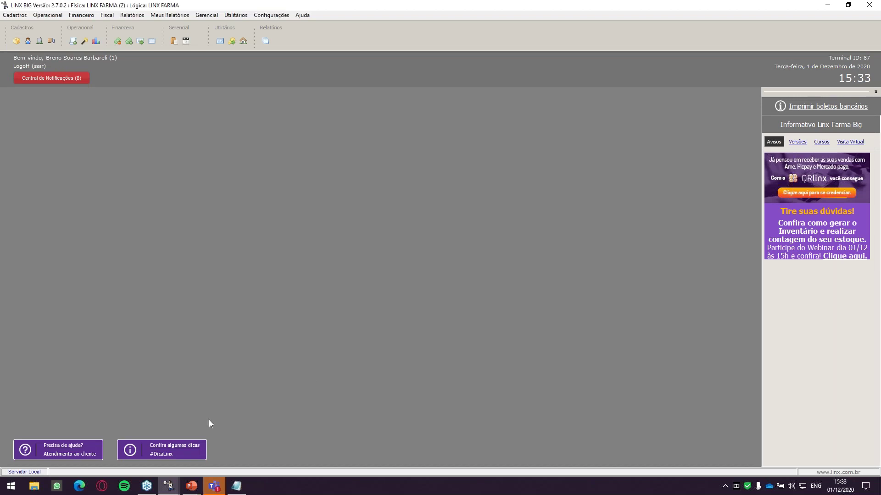
Step: Switch to the running PowerPoint slide show and advance to the "Dúvidas?" slide
{"action": "left_click", "coordinate": [199, 494]}
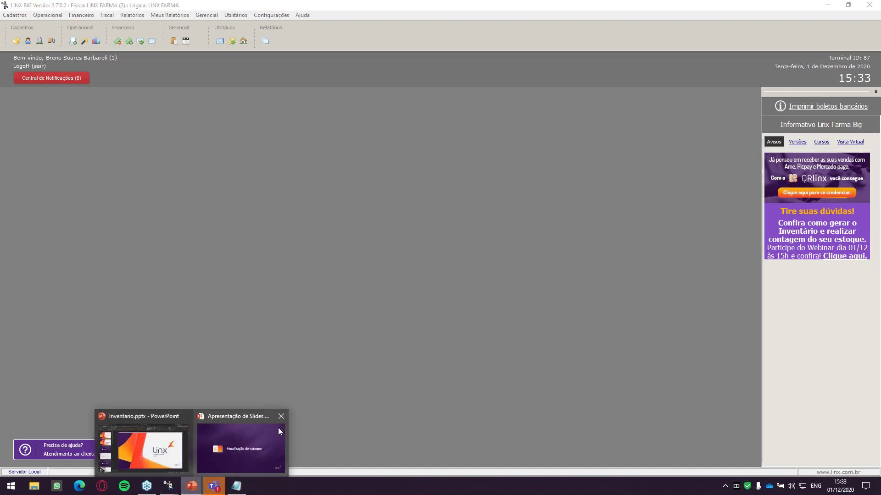
{"action": "left_click", "coordinate": [249, 430]}
{"action": "left_click", "coordinate": [486, 306]}
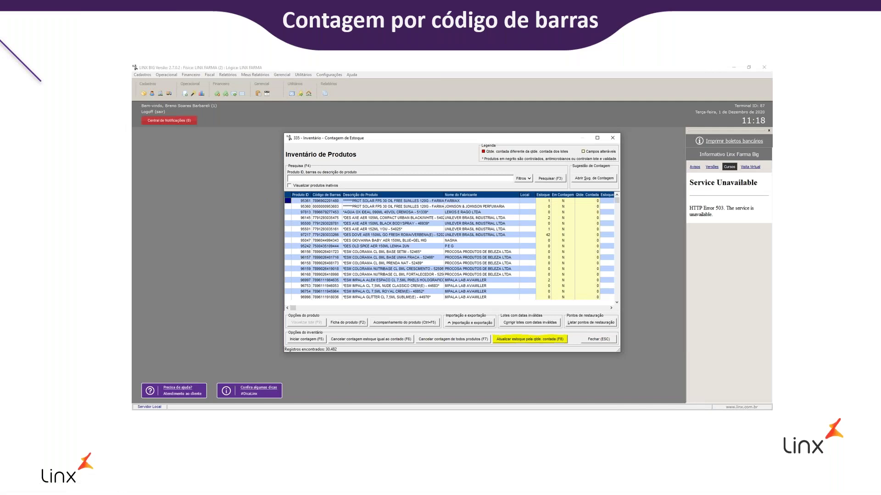
{"action": "key", "text": "Right"}
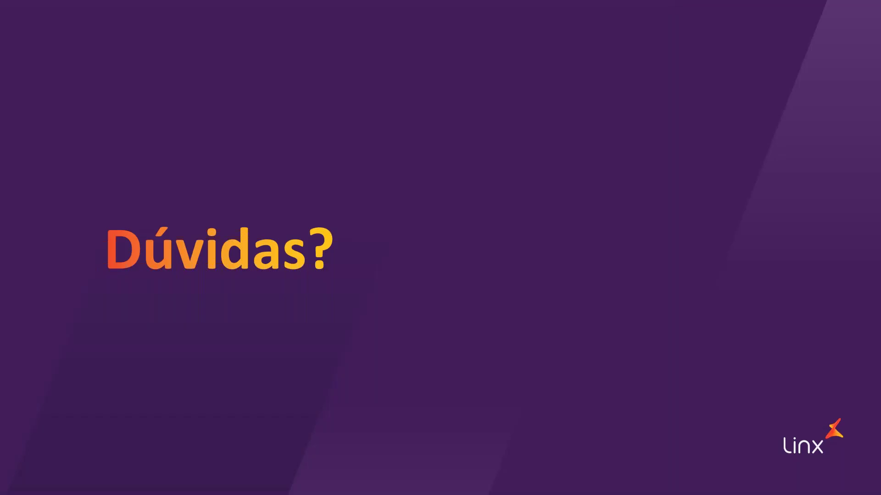